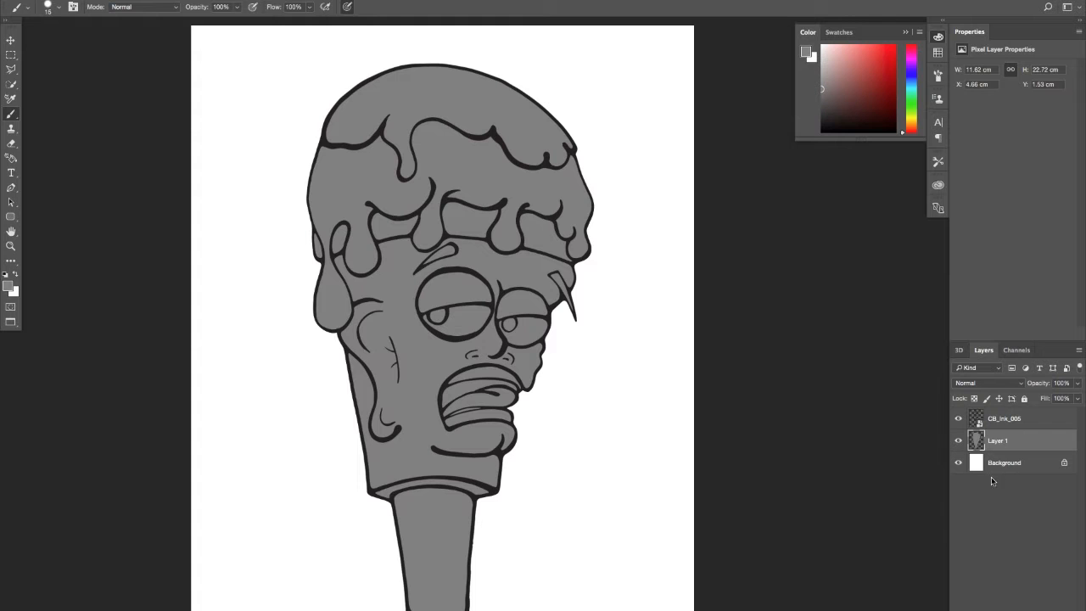
- Check the Background and Layer 1 separately by briefly hiding each one and showing it again
click(959, 463)
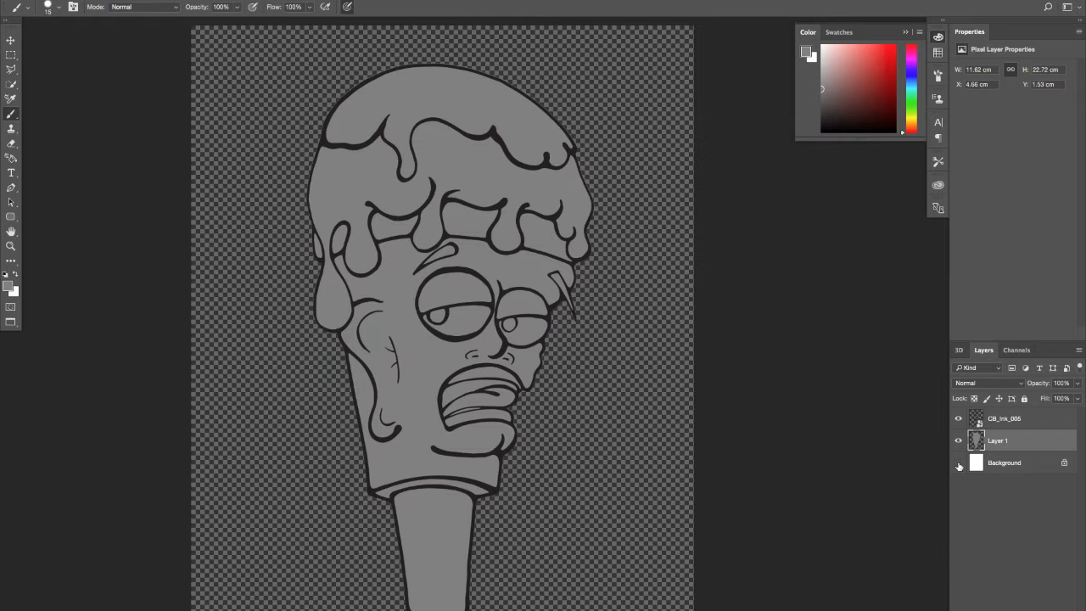
click(960, 462)
click(959, 442)
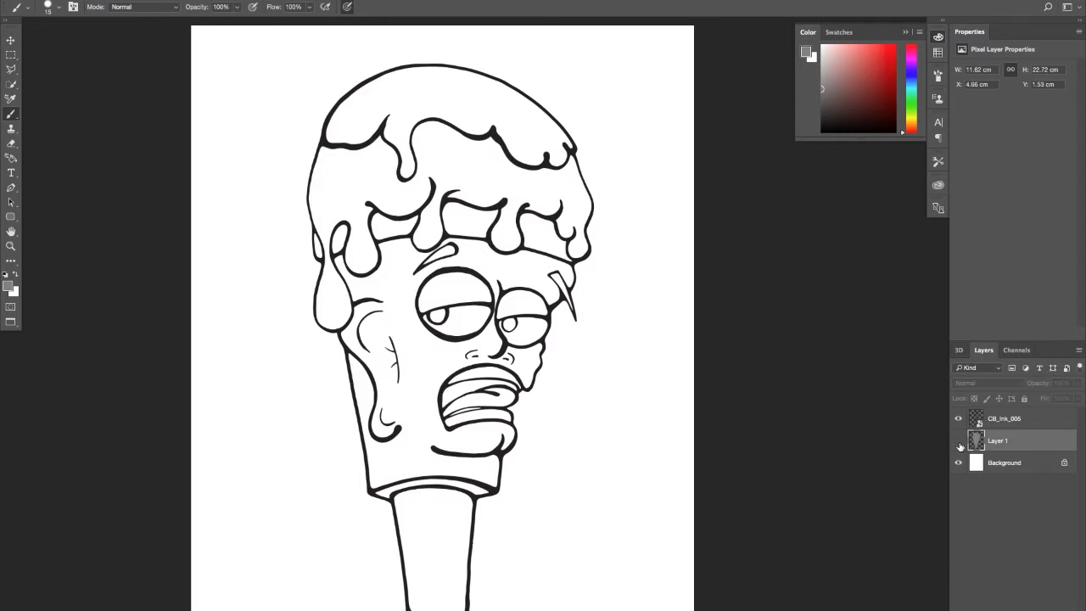
click(960, 441)
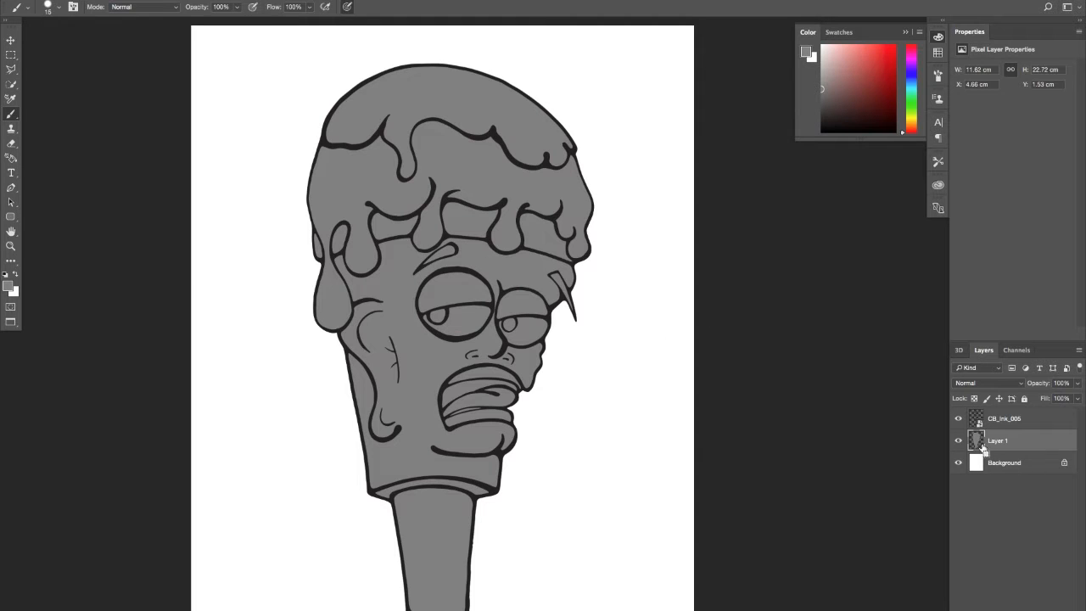
- Load Layer 1's grey silhouette as a selection and set the foreground colour to light grey #cecece
ctrl+click(976, 440)
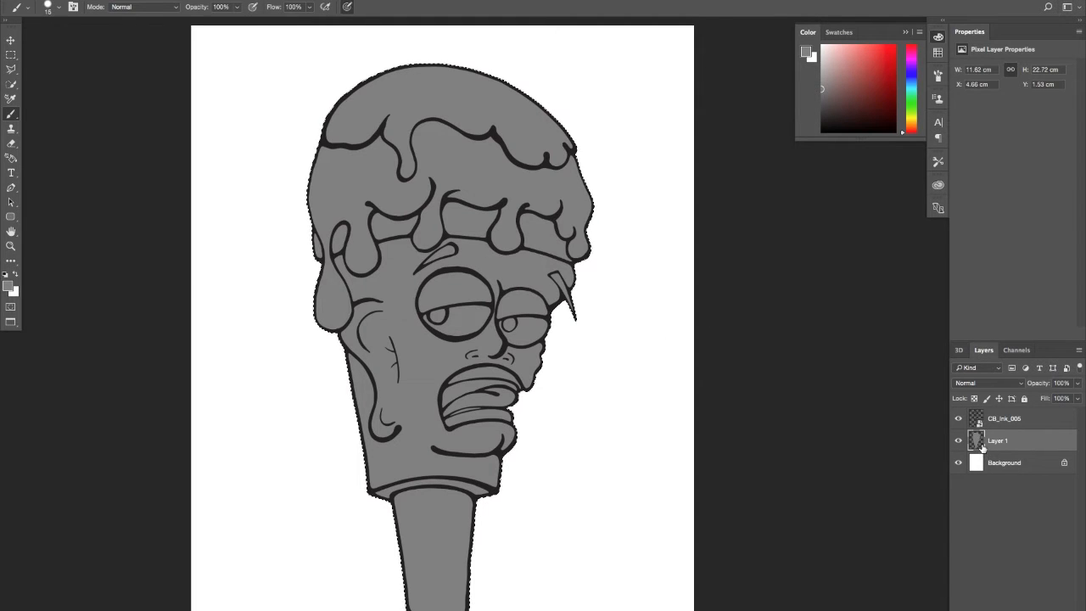
click(10, 287)
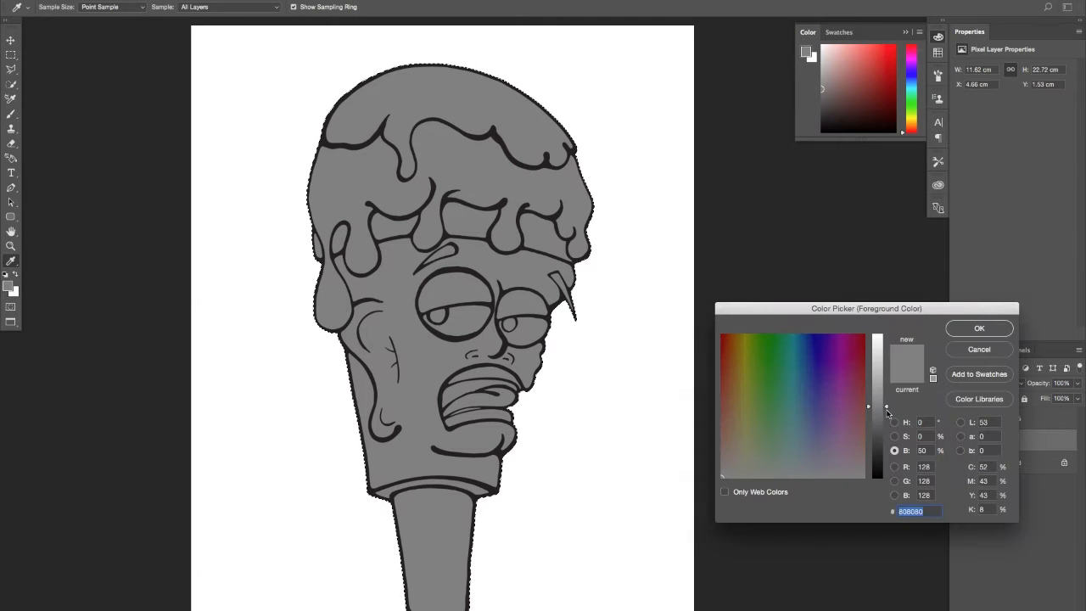
drag(884, 379, 885, 371)
click(875, 362)
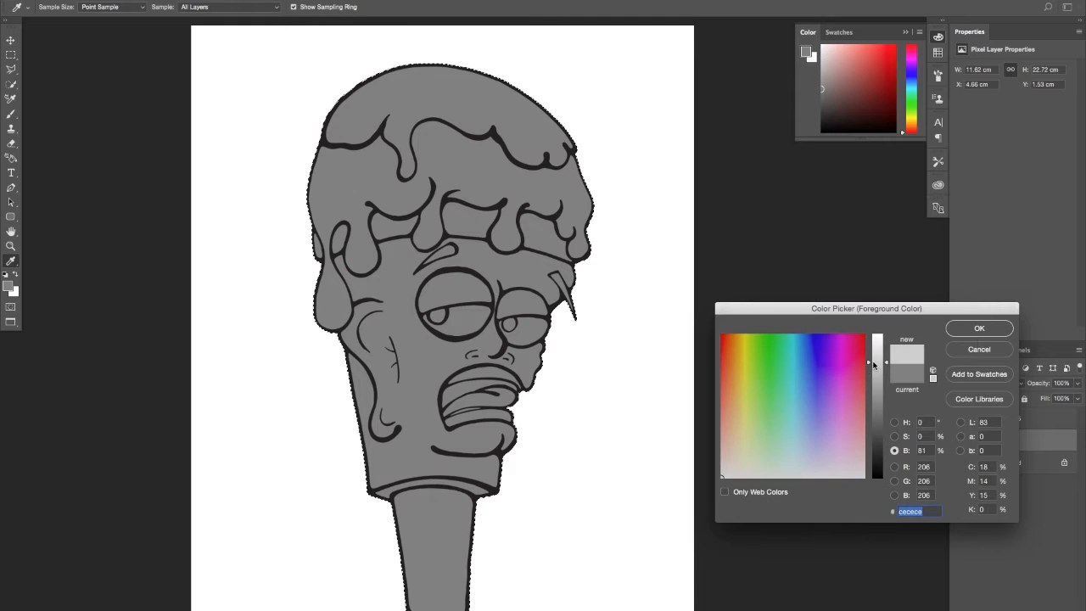
click(981, 328)
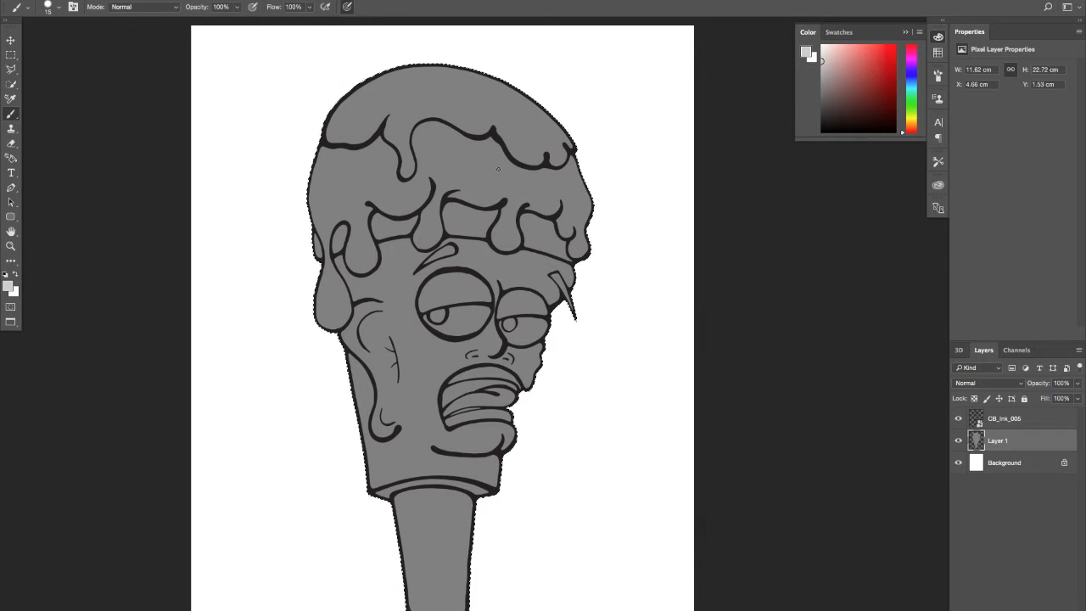
- Try highlight strokes on the top icing's right edge with a textured brush enlarged to 150 px, then undo the last stroke
key(bracketright)
click(58, 7)
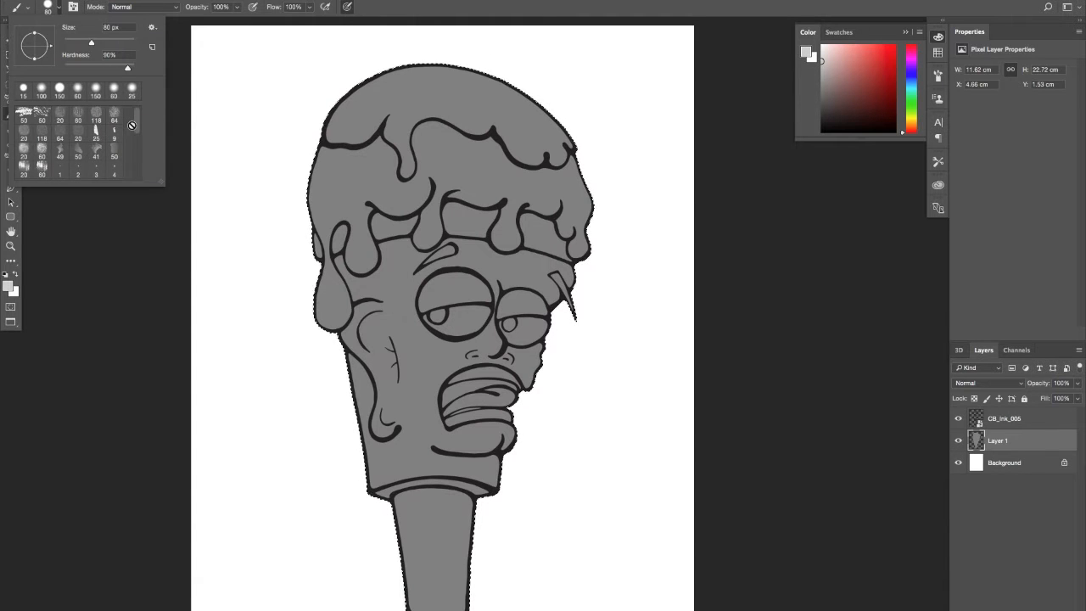
scroll(137, 124, down, 3)
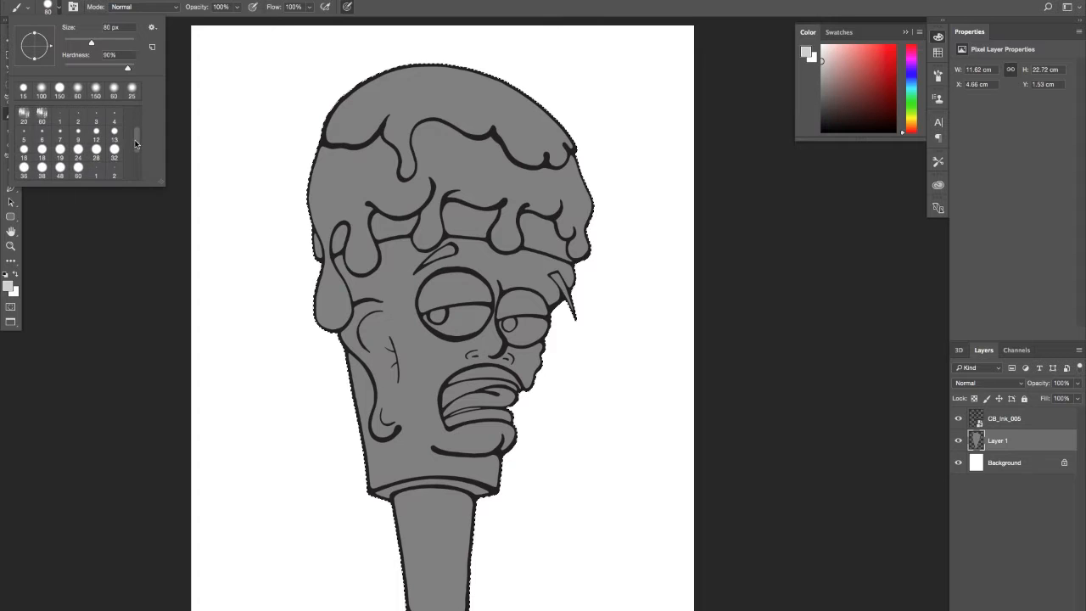
click(42, 116)
drag(461, 88, 478, 89)
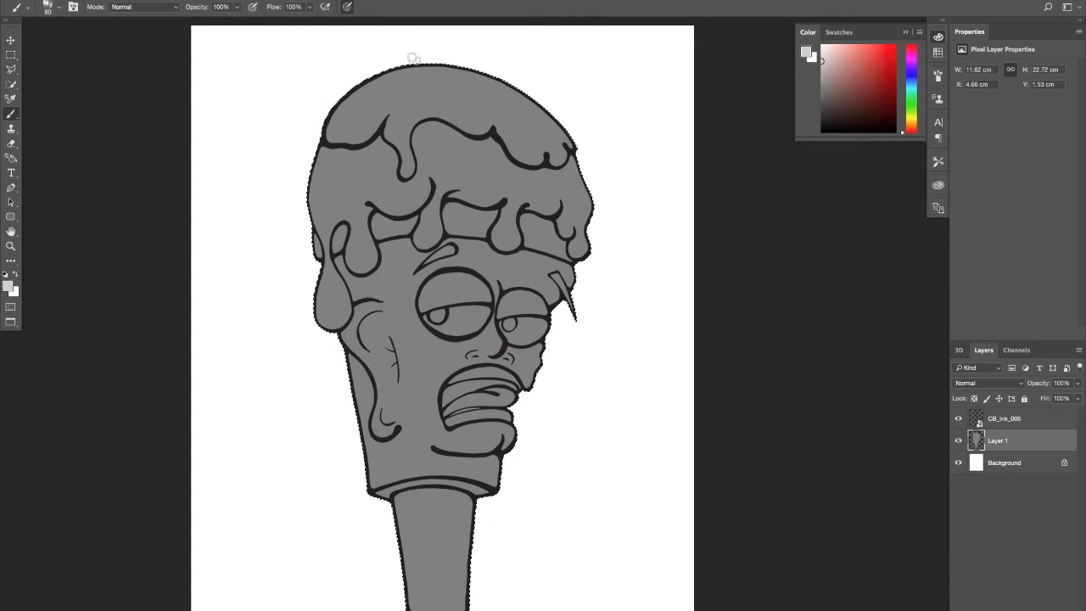
key(bracketright)
key(bracketright)
key(bracketright)
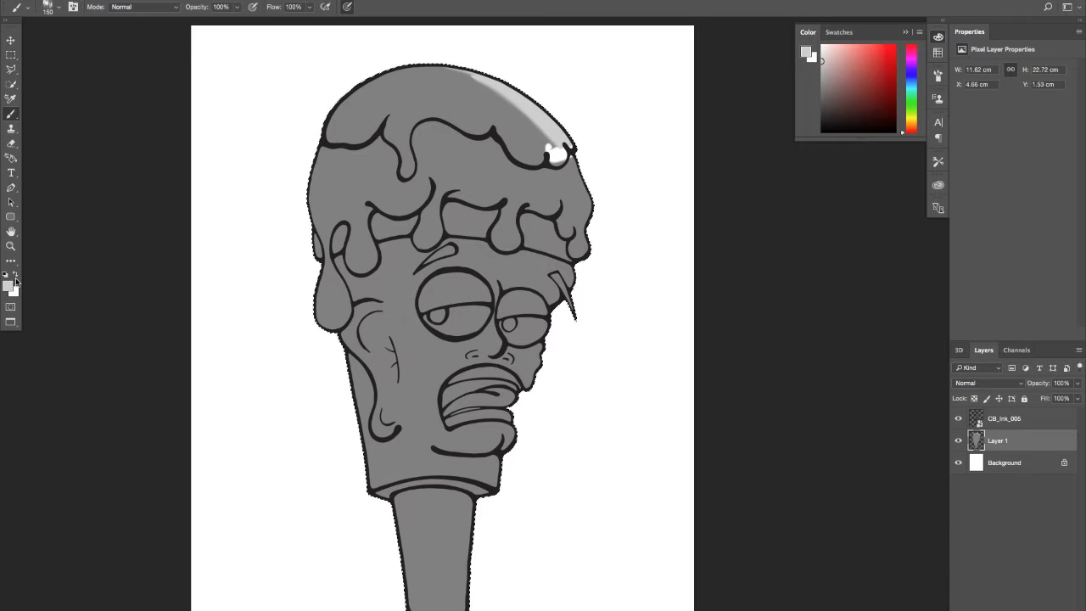
key(ctrl+z)
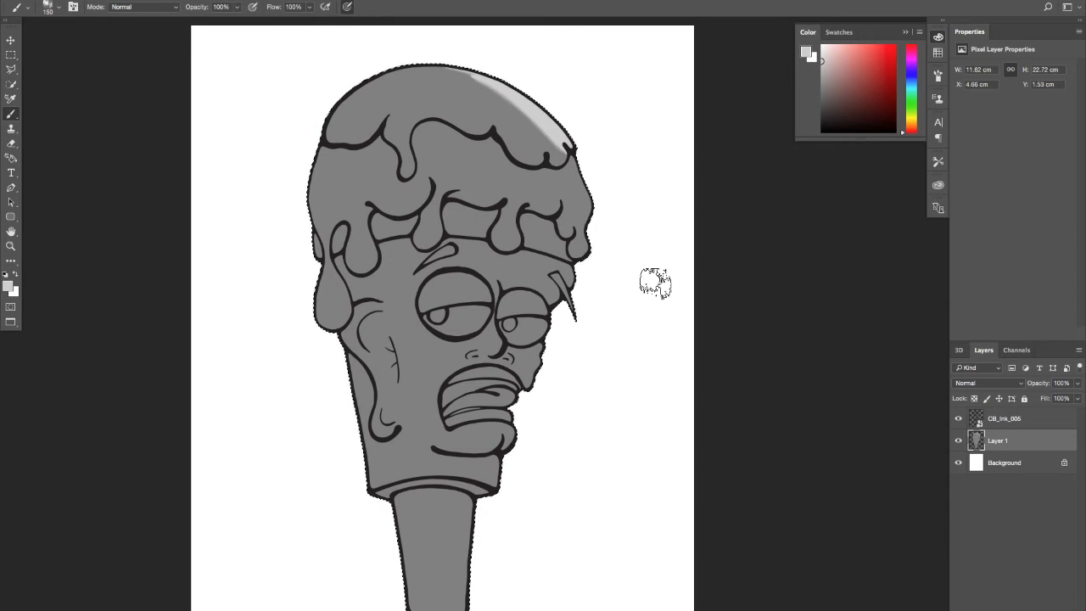
- Sample the base grey and paint over the test highlight on the icing with a 150 px round brush
alt+click(497, 110)
click(60, 7)
click(96, 87)
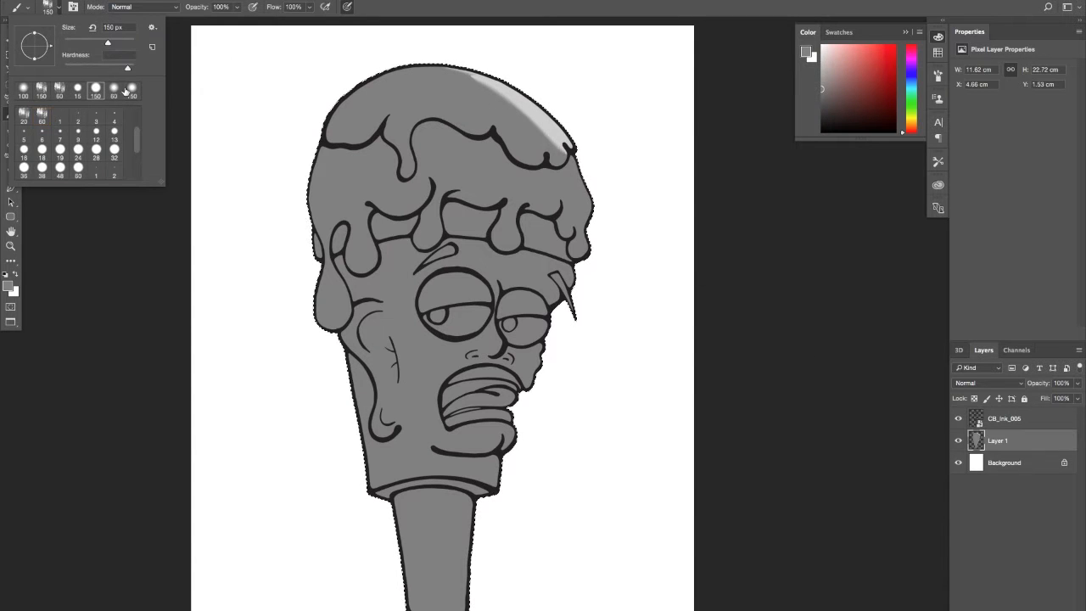
key(Return)
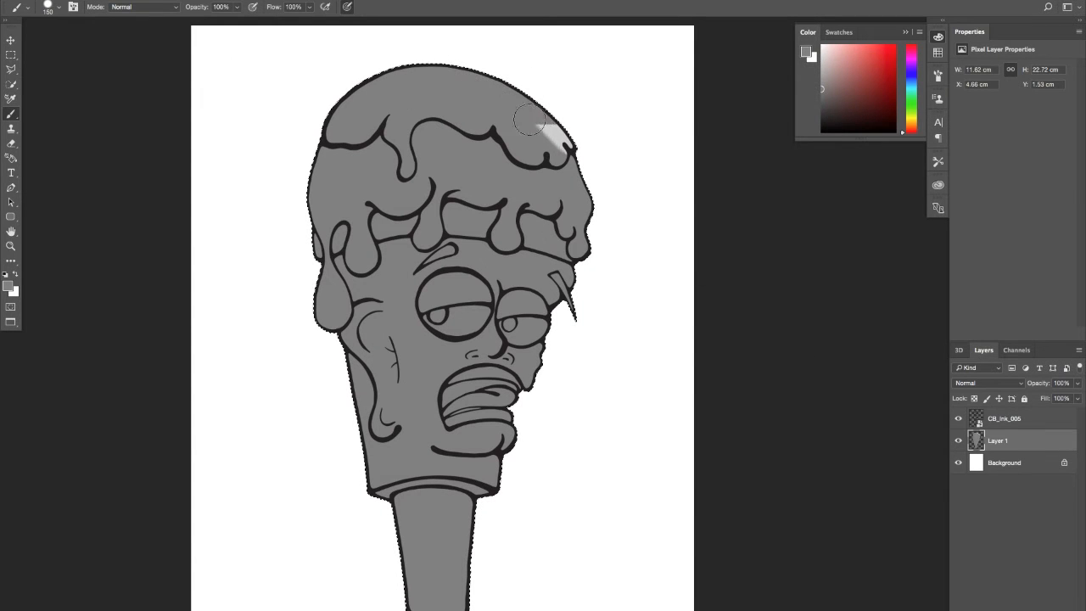
- Set the foreground colour to light grey and choose the 118 px textured brush preset
click(9, 286)
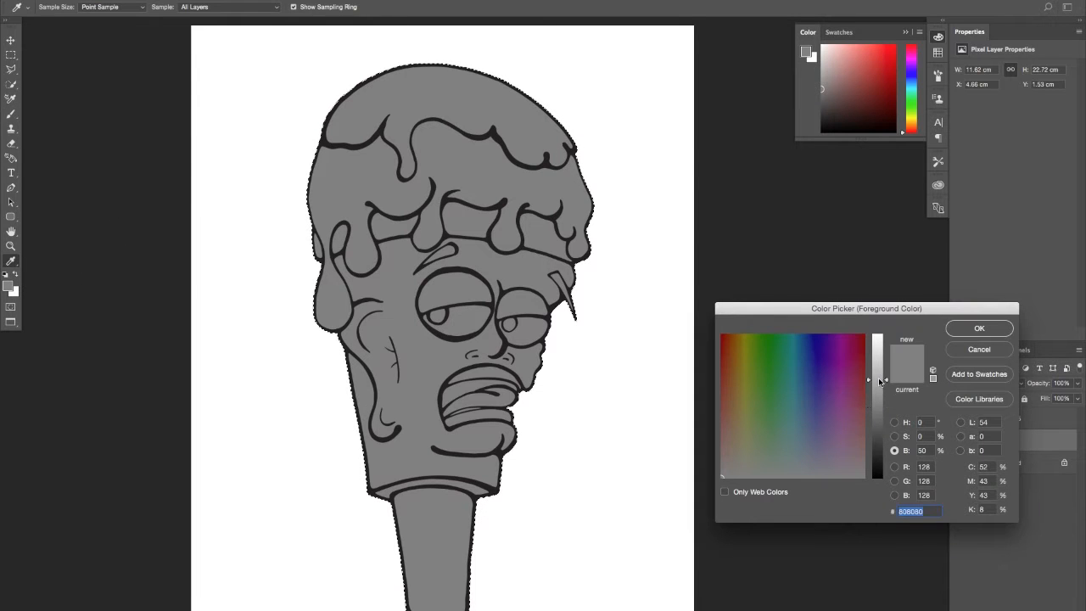
drag(886, 389, 889, 362)
click(979, 329)
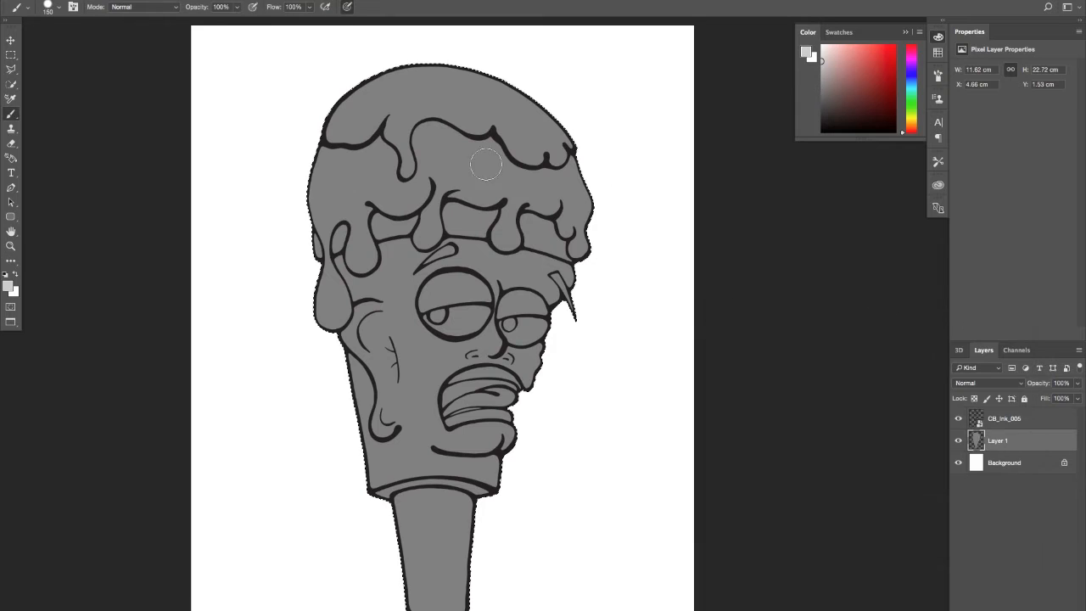
click(59, 7)
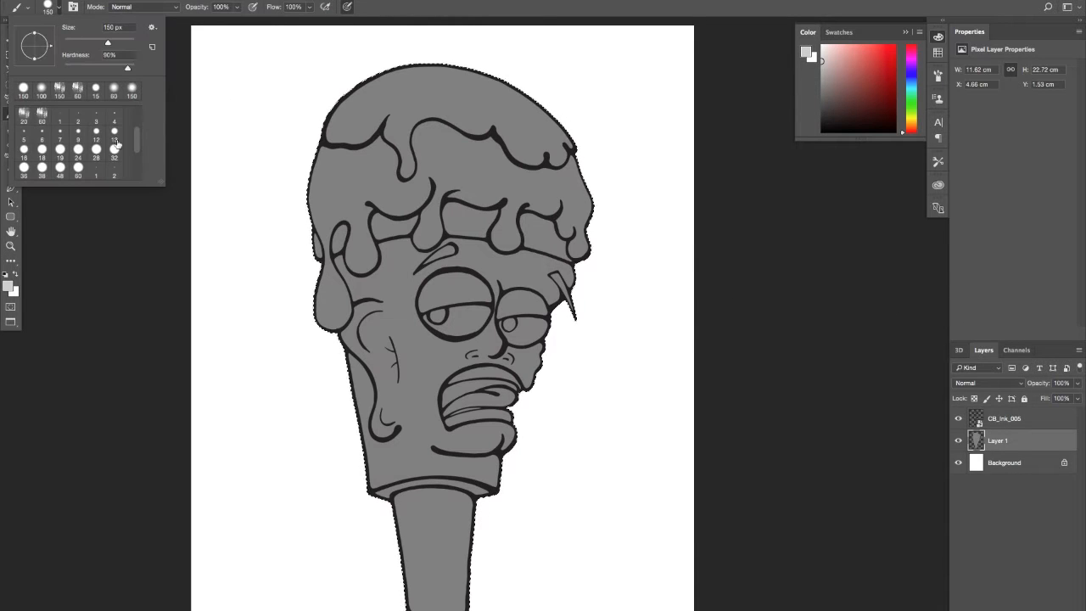
drag(133, 138, 141, 117)
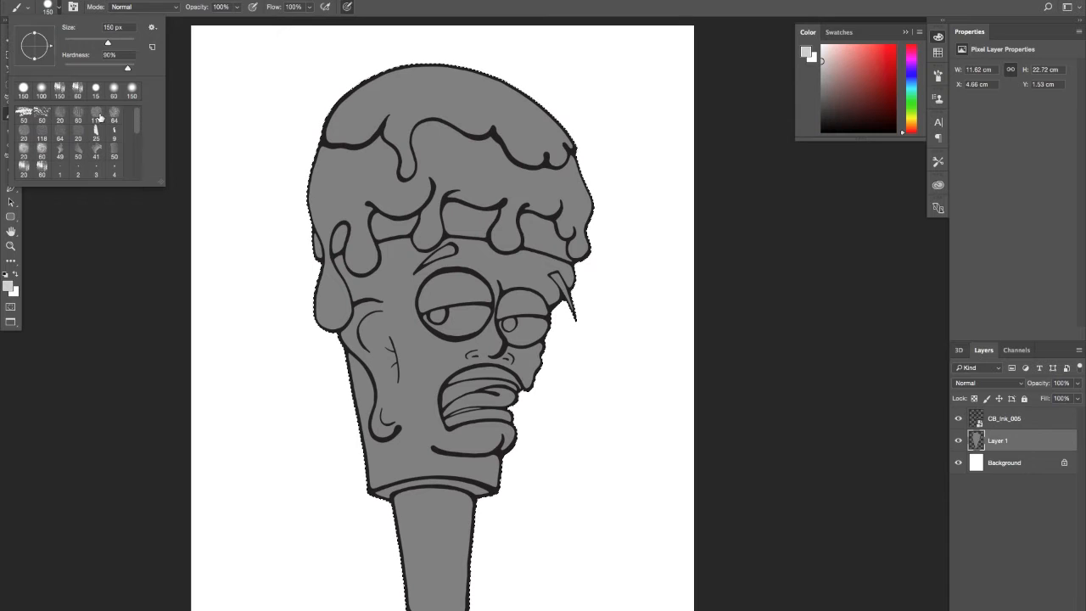
click(97, 113)
key(.)
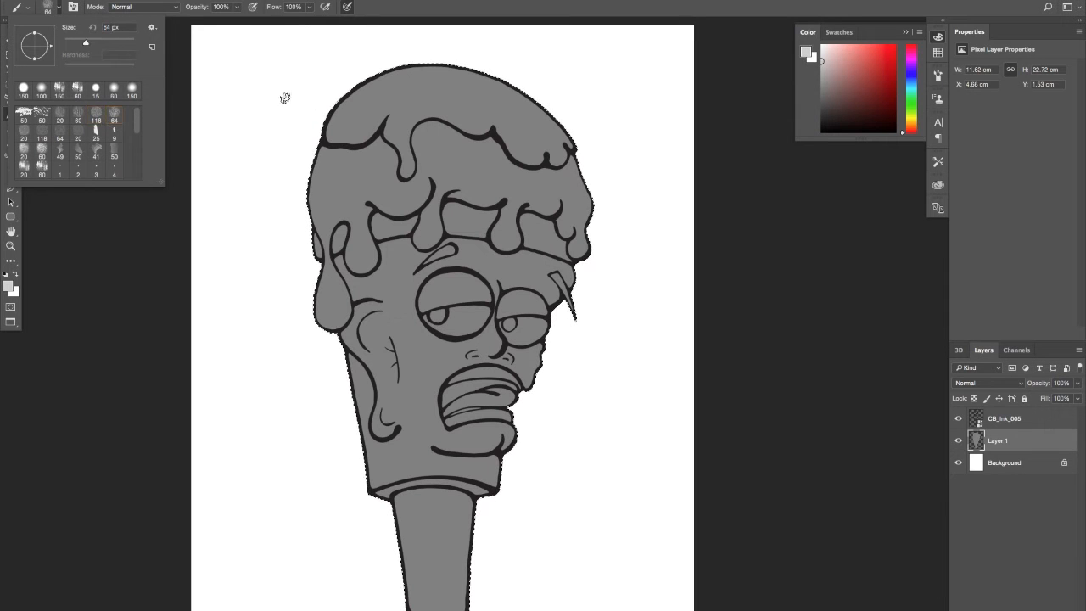
click(96, 117)
- Try a light grey highlight across the top of the icing on Layer 1, then undo the strokes
click(460, 88)
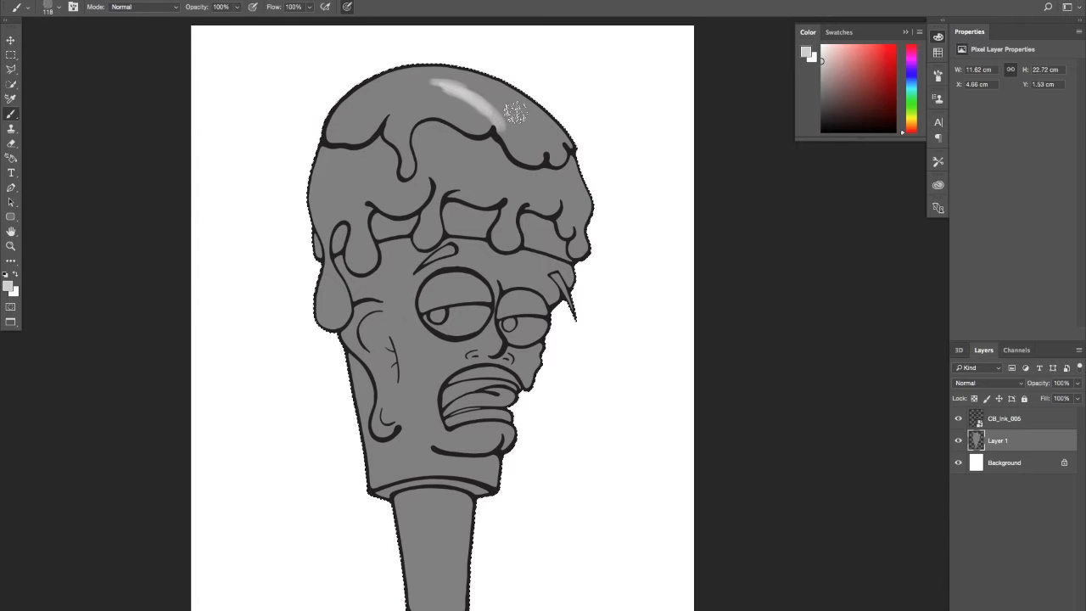
key(ctrl+z)
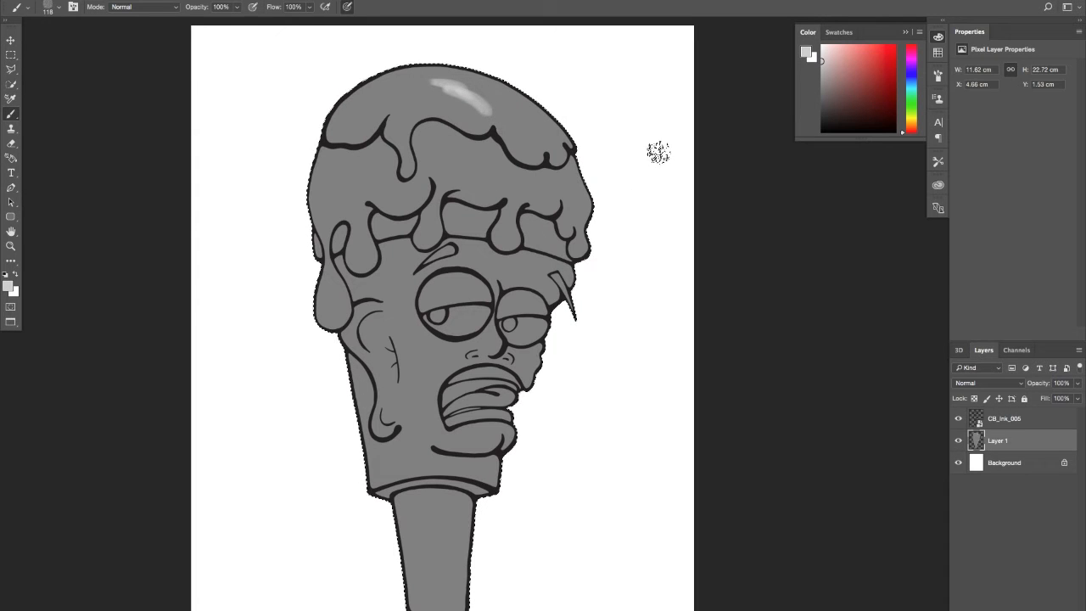
key(ctrl+z)
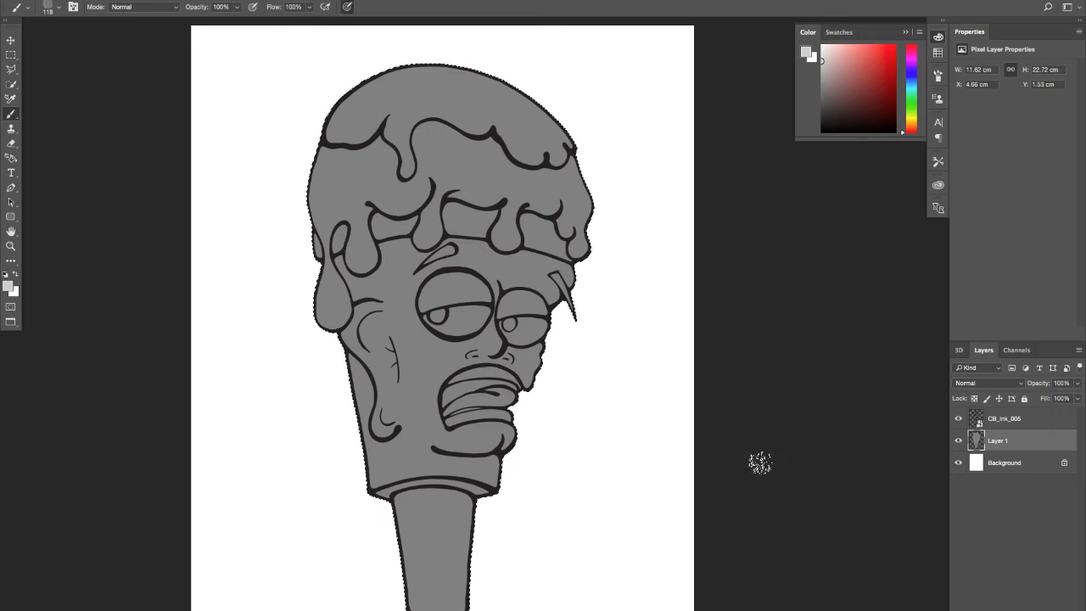
- Add a new layer above Layer 1 and paint light grey highlights on the top icing's left edge and drips
key(ctrl+alt+shift+n)
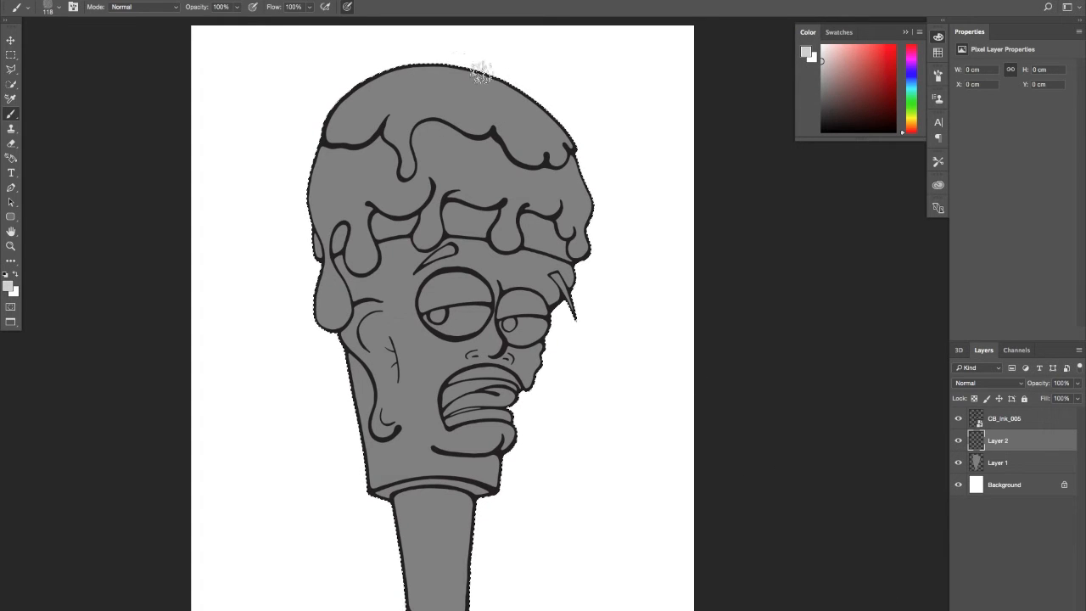
drag(533, 109, 541, 114)
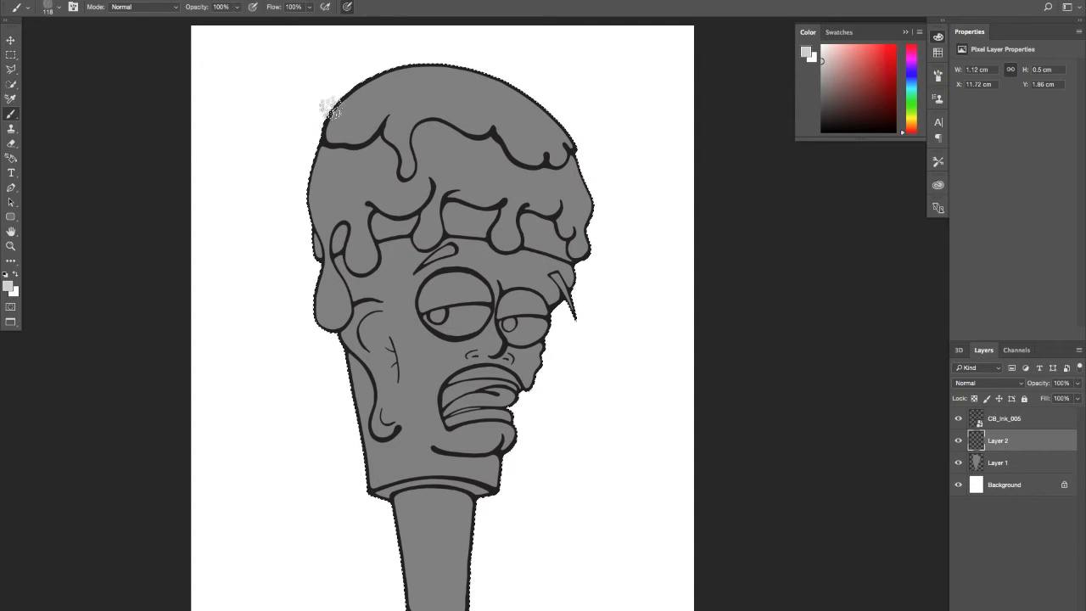
drag(326, 125, 340, 104)
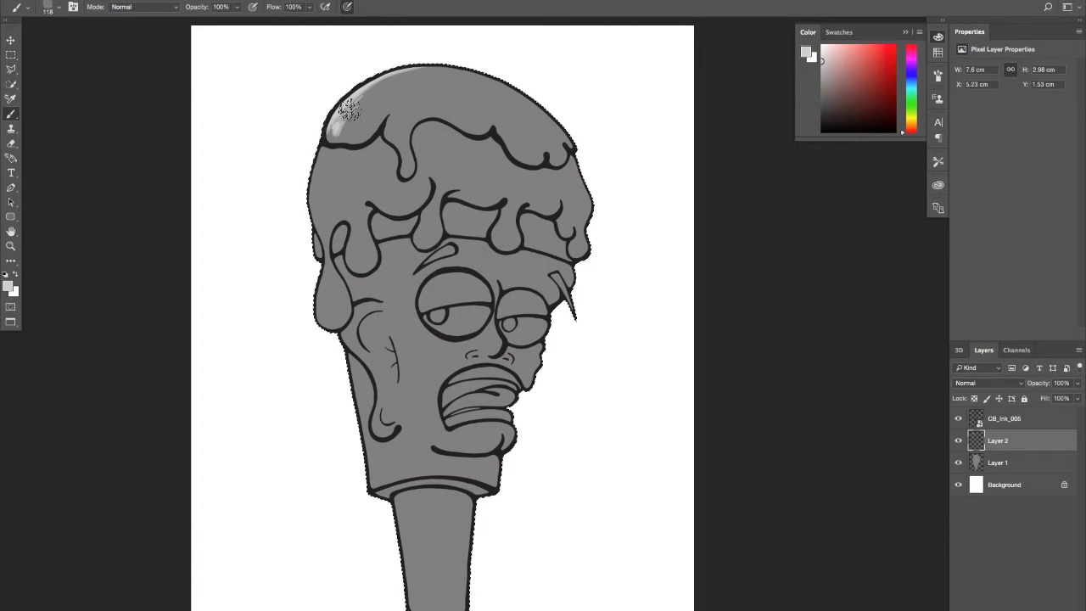
mouse_move(339, 124)
mouse_down()
mouse_move(346, 158)
mouse_move(411, 154)
mouse_move(390, 119)
mouse_move(404, 176)
mouse_up()
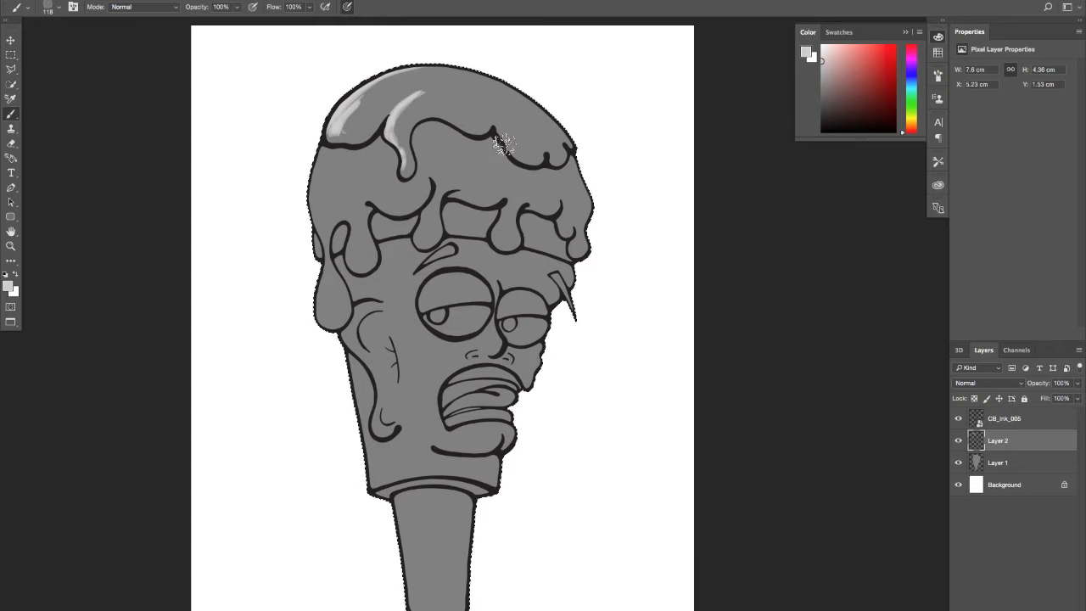
mouse_move(504, 145)
mouse_down()
mouse_move(494, 117)
mouse_move(515, 154)
mouse_move(505, 144)
mouse_move(553, 151)
mouse_up()
drag(529, 169, 516, 151)
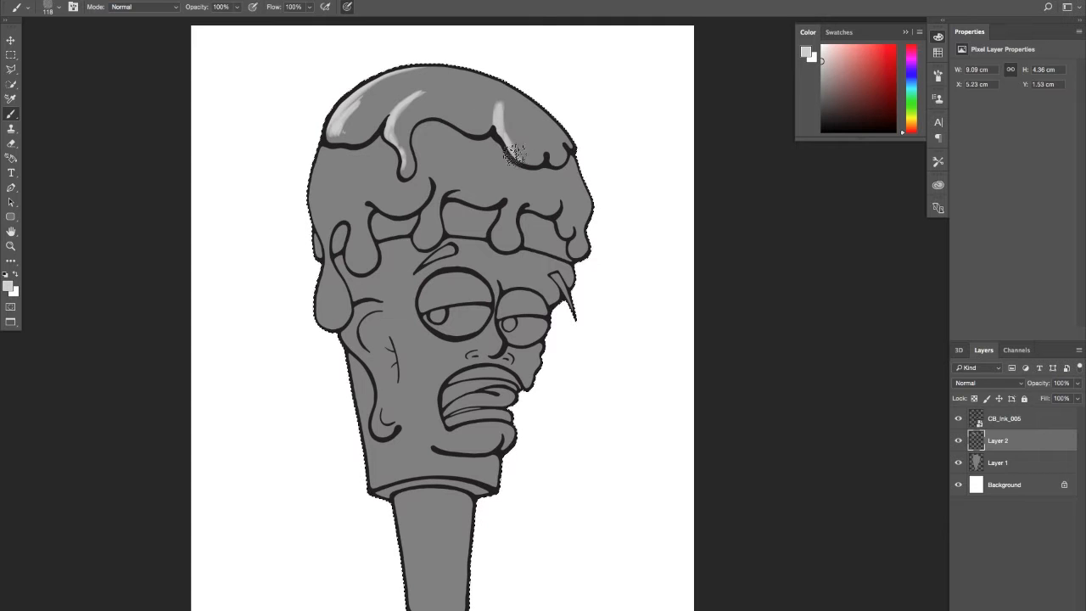
drag(550, 159, 570, 151)
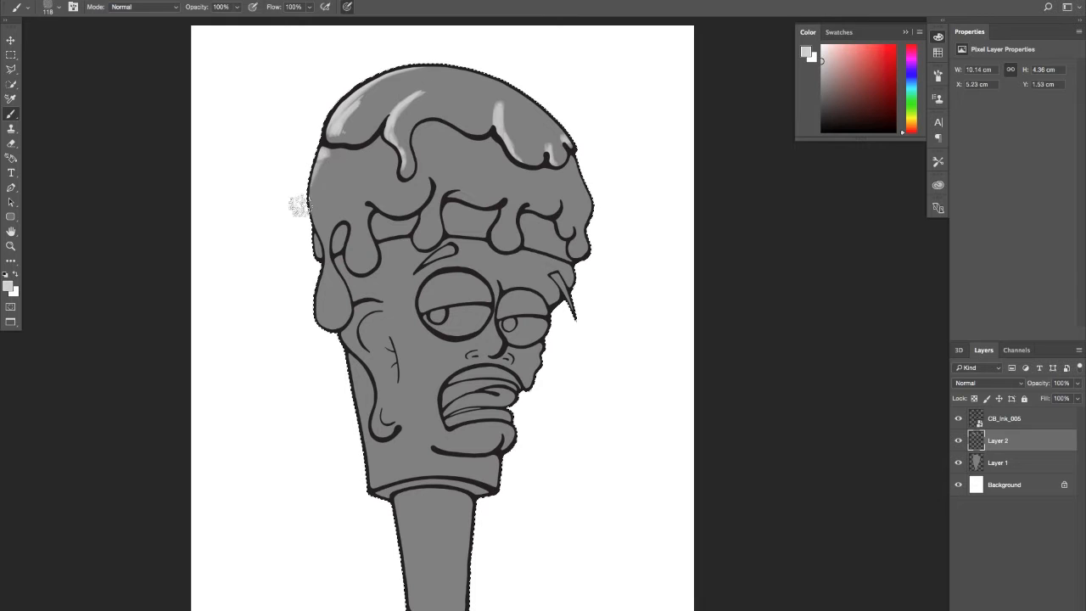
- Paint light grey highlights on the lower icing, its drips, the ear, the eyelids and the left edges of the cone and stick
drag(299, 205, 314, 248)
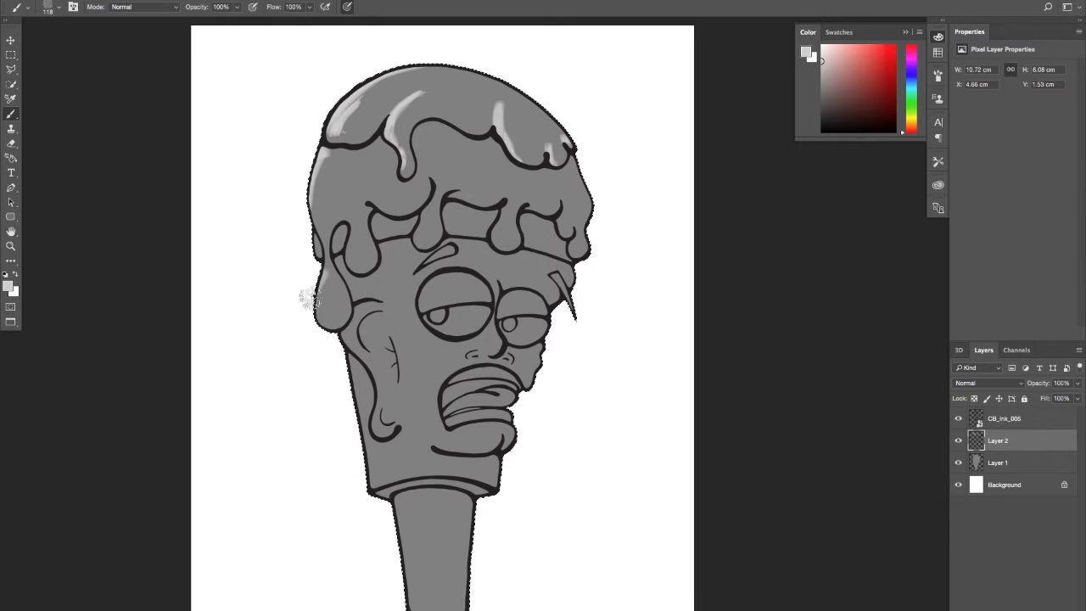
mouse_move(311, 299)
mouse_down()
mouse_move(315, 274)
mouse_move(355, 244)
mouse_up()
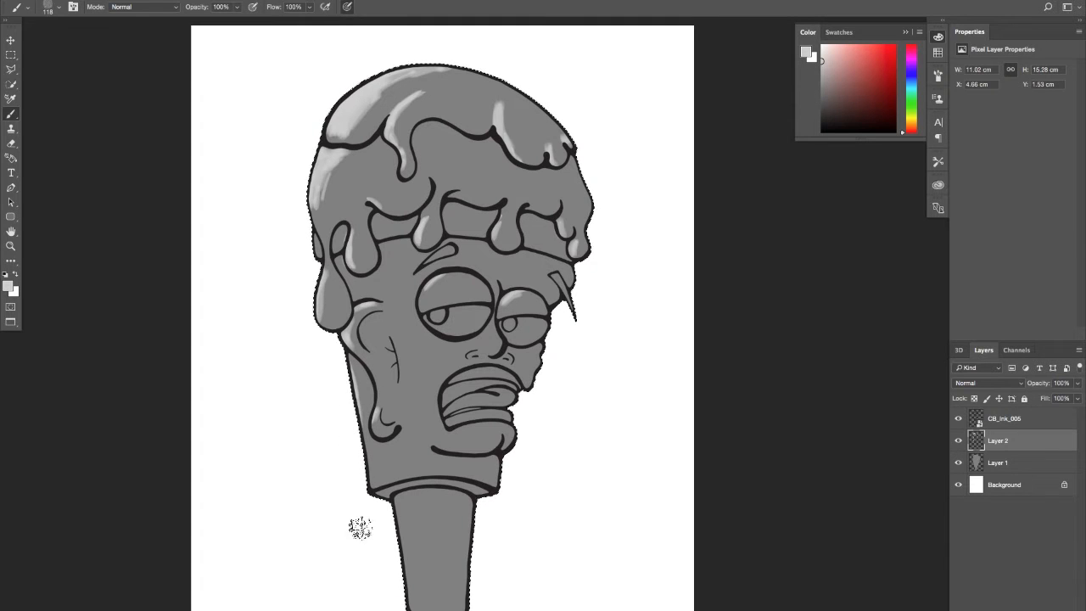
drag(410, 605, 407, 555)
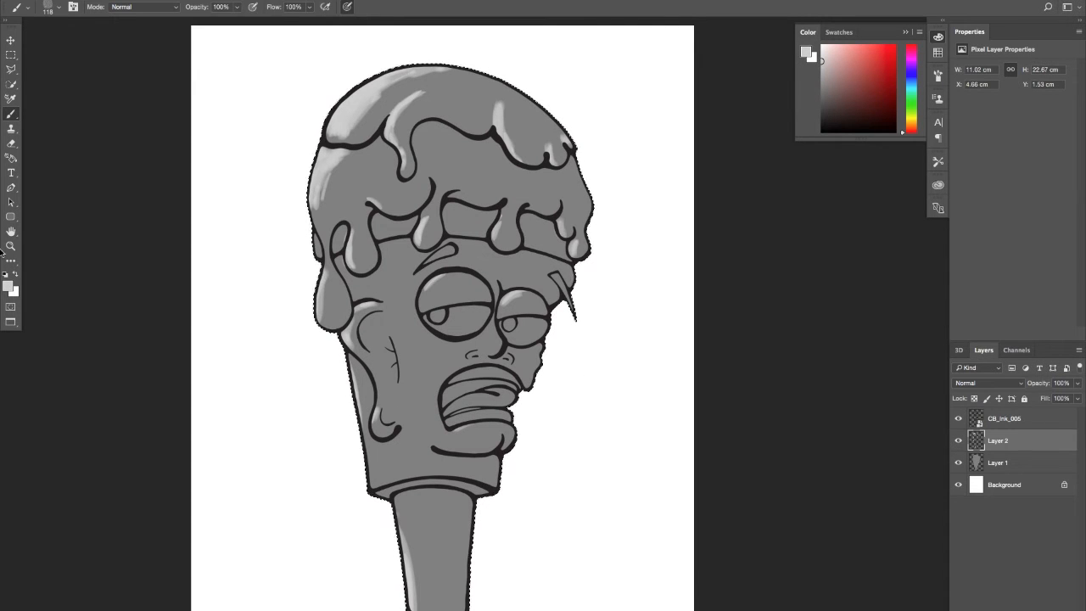
- Set the foreground colour to dark grey and brush shadows under the icing drips, around the facial features and below the cone rim
click(12, 290)
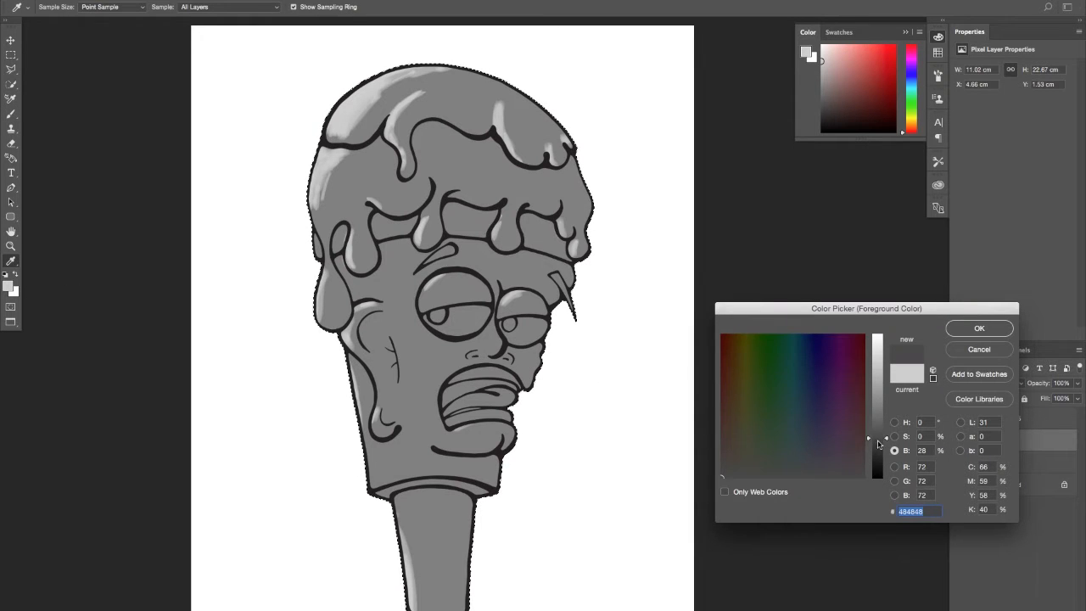
click(979, 328)
key(b)
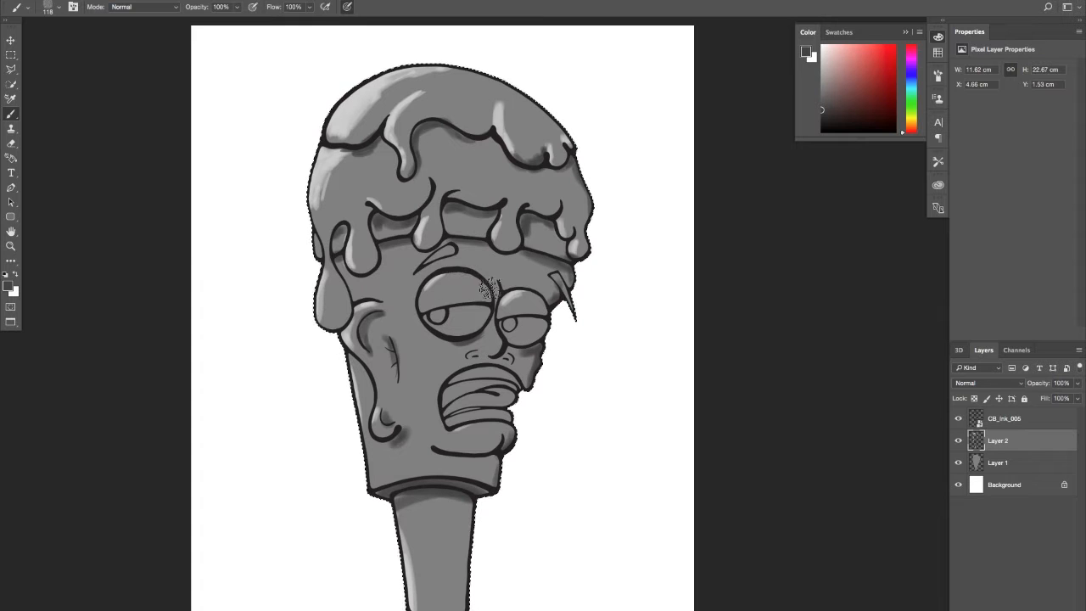
drag(510, 310, 464, 301)
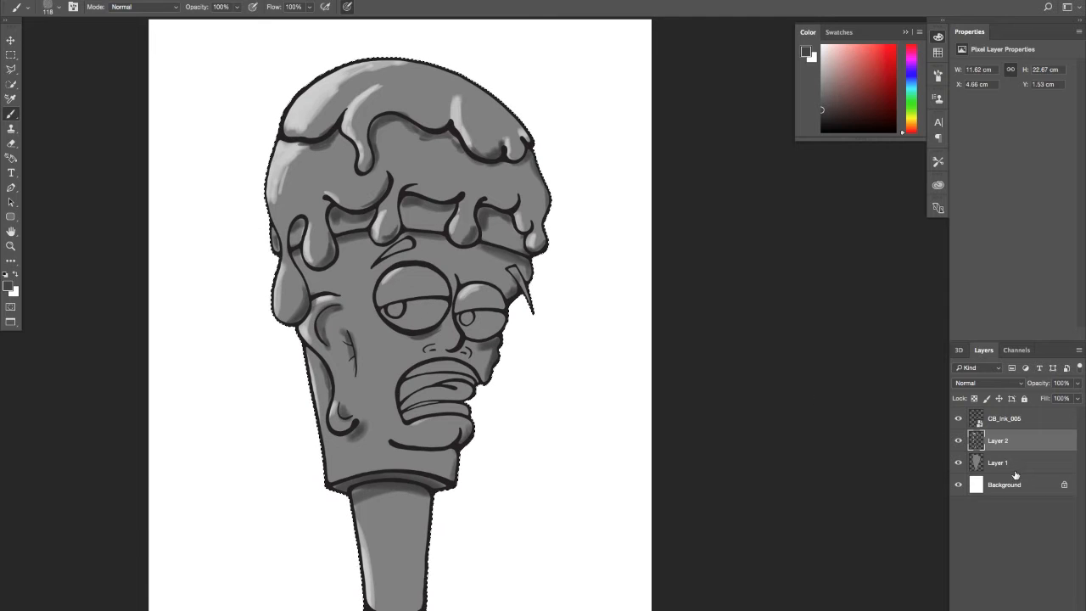
- Add a new layer between Layer 1 and Layer 2 with Layer 2 hidden, and undo a dark grey test stroke on it
key(ctrl+shift+alt+n)
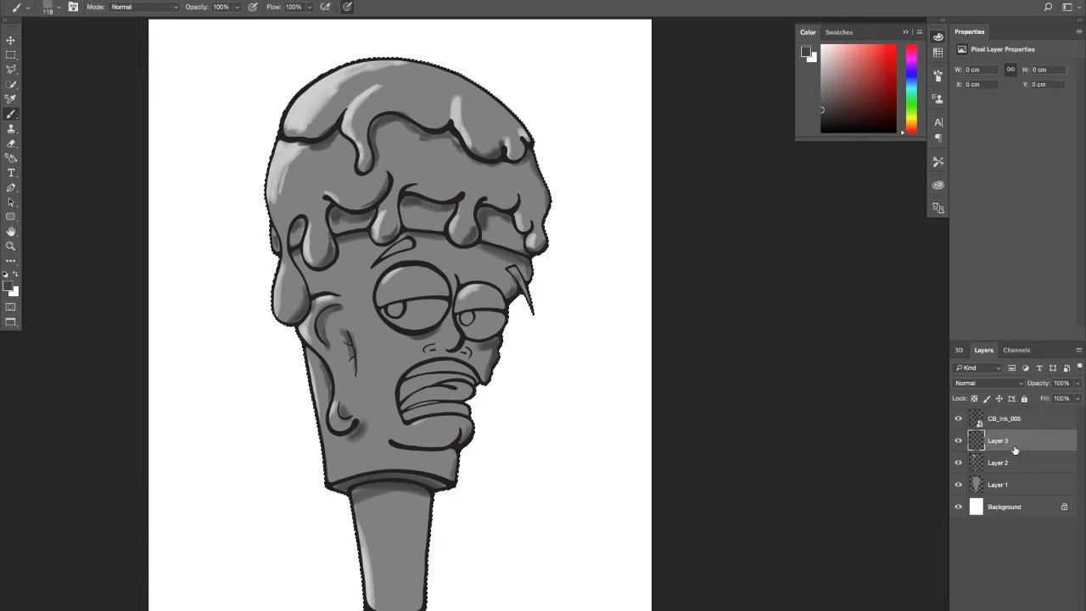
drag(1016, 450, 1008, 473)
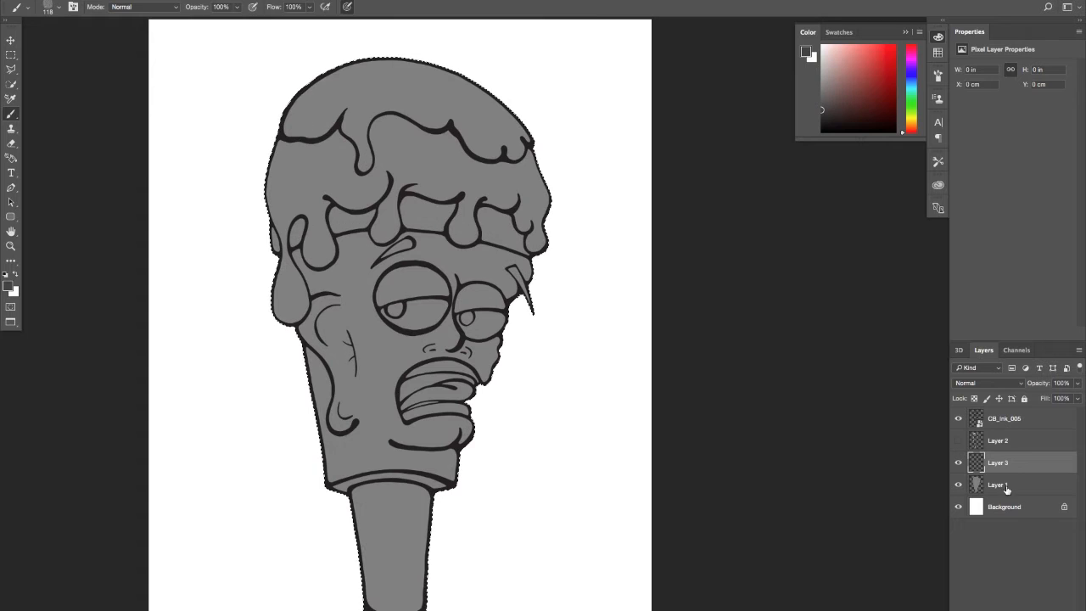
click(1004, 488)
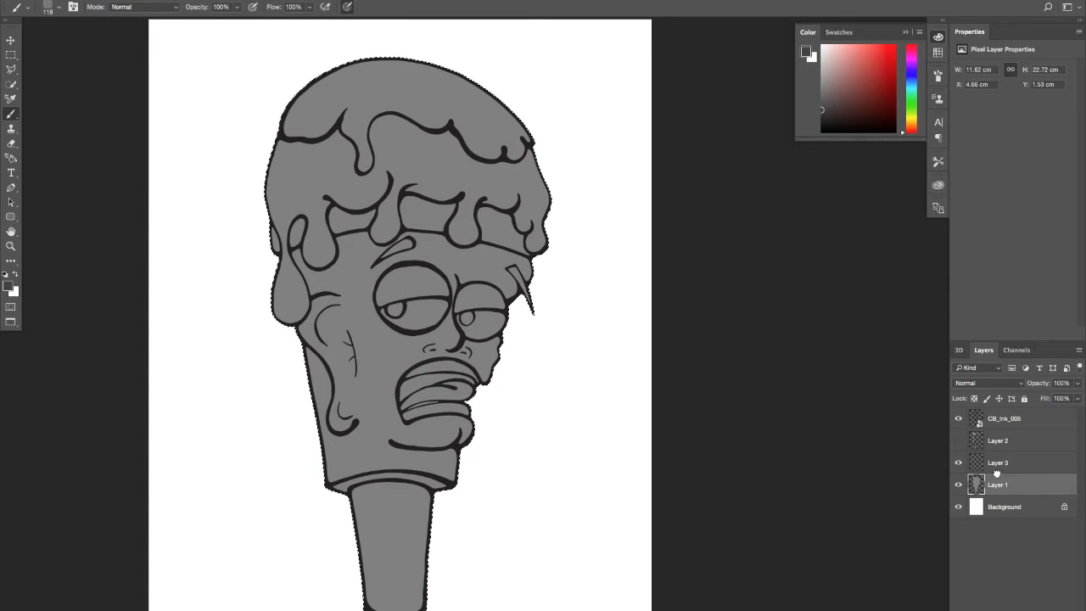
click(999, 466)
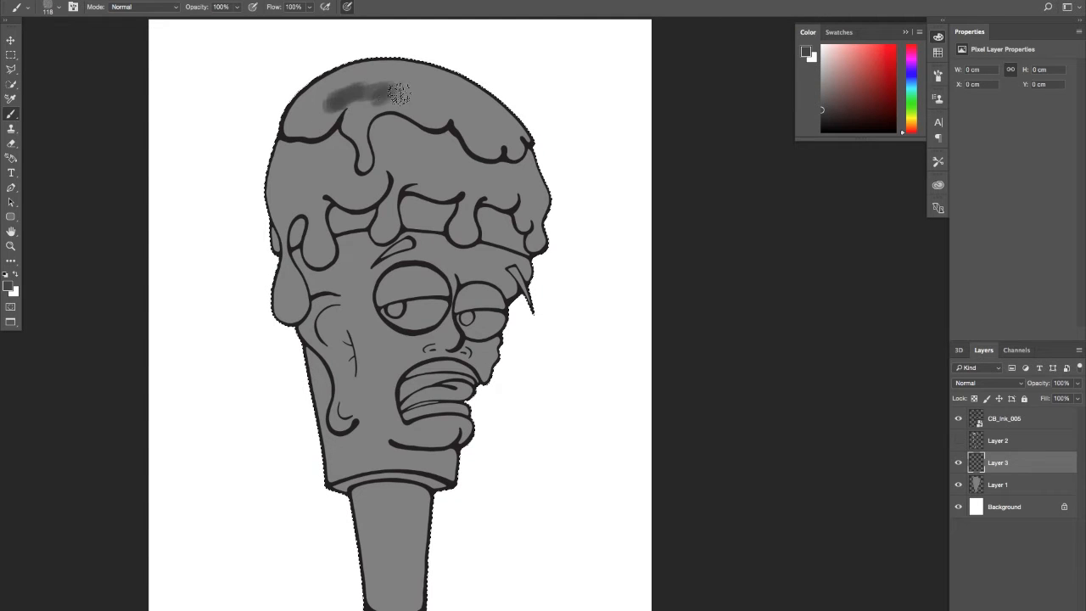
drag(431, 101, 391, 102)
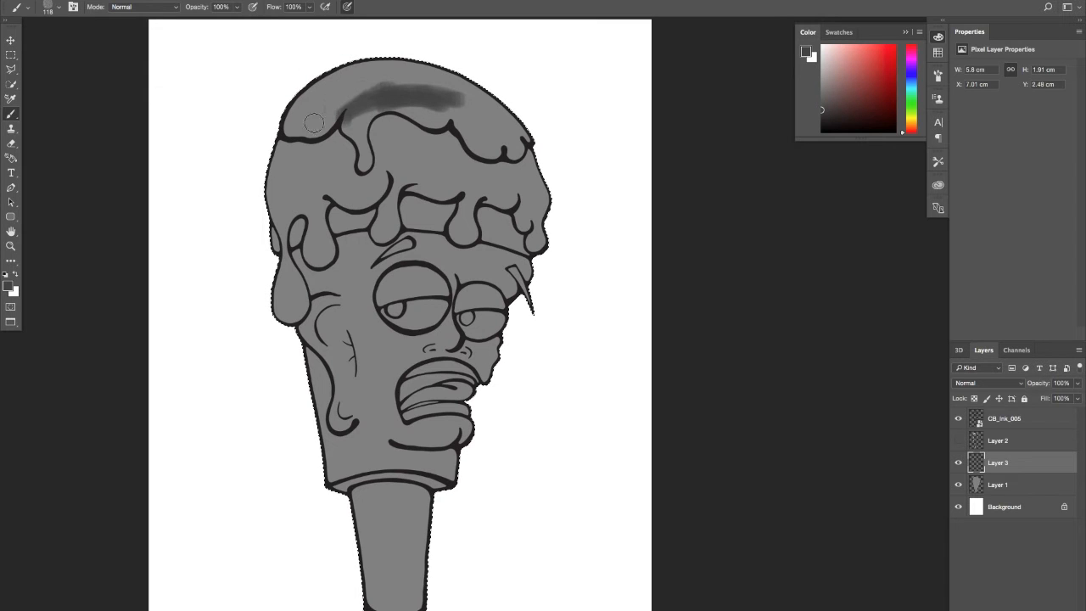
key(super+z)
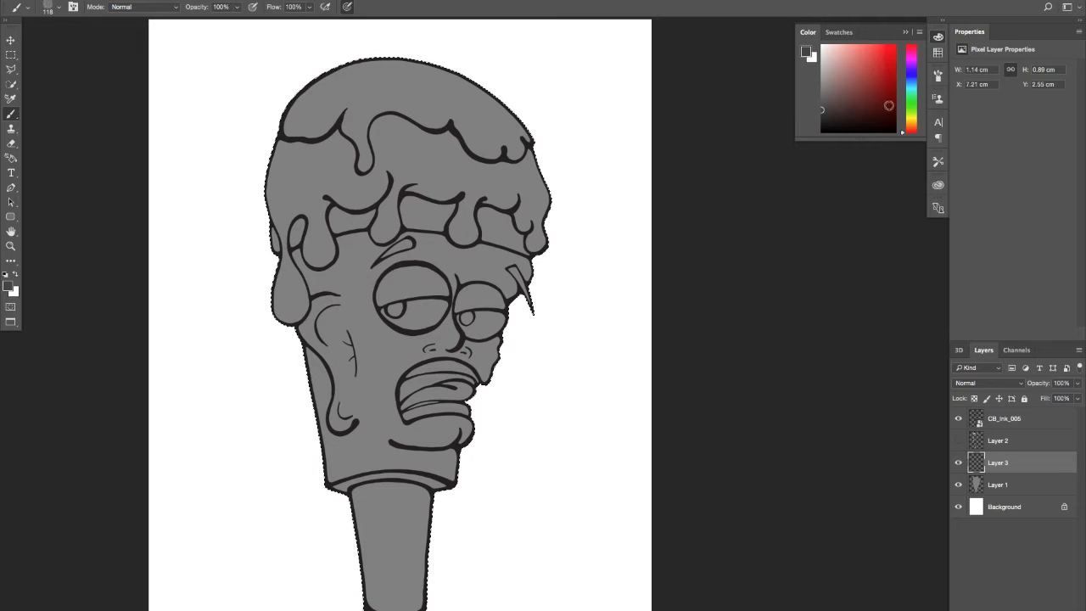
- Set the foreground colour to a strong red and paint the whole top icing and its drips on Layer 3
mouse_move(908, 116)
mouse_down()
mouse_move(924, 53)
mouse_move(919, 134)
mouse_move(919, 124)
mouse_up()
click(890, 101)
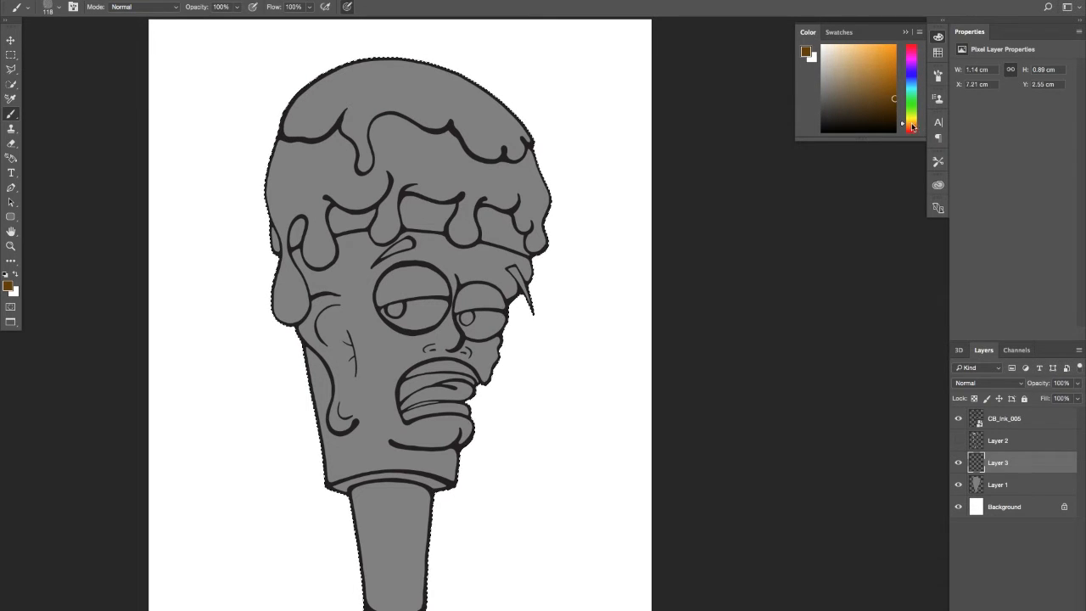
click(910, 129)
click(909, 81)
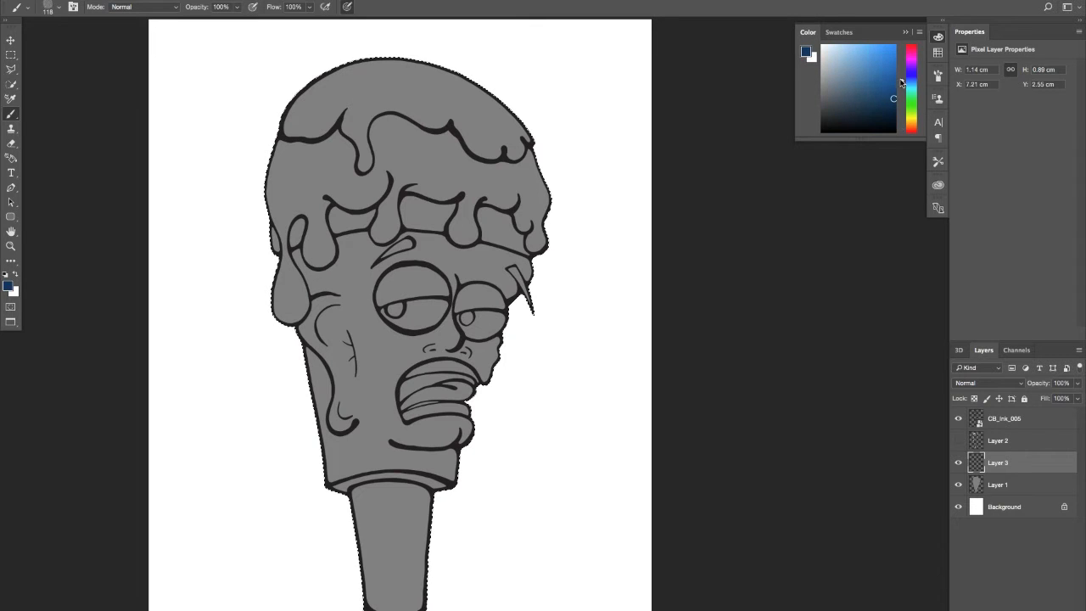
click(910, 126)
click(895, 72)
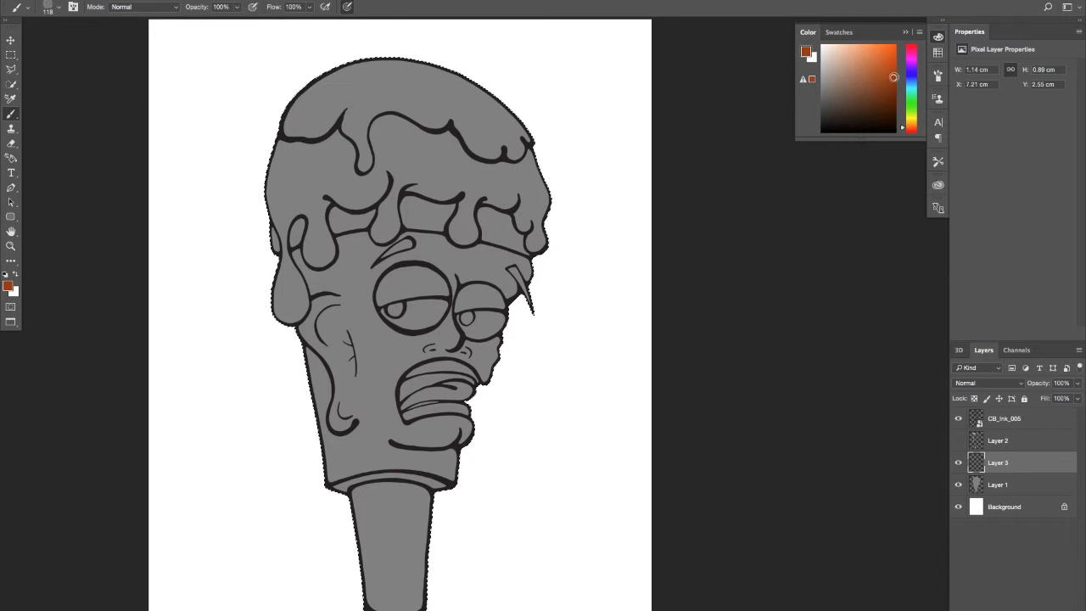
drag(905, 122, 907, 135)
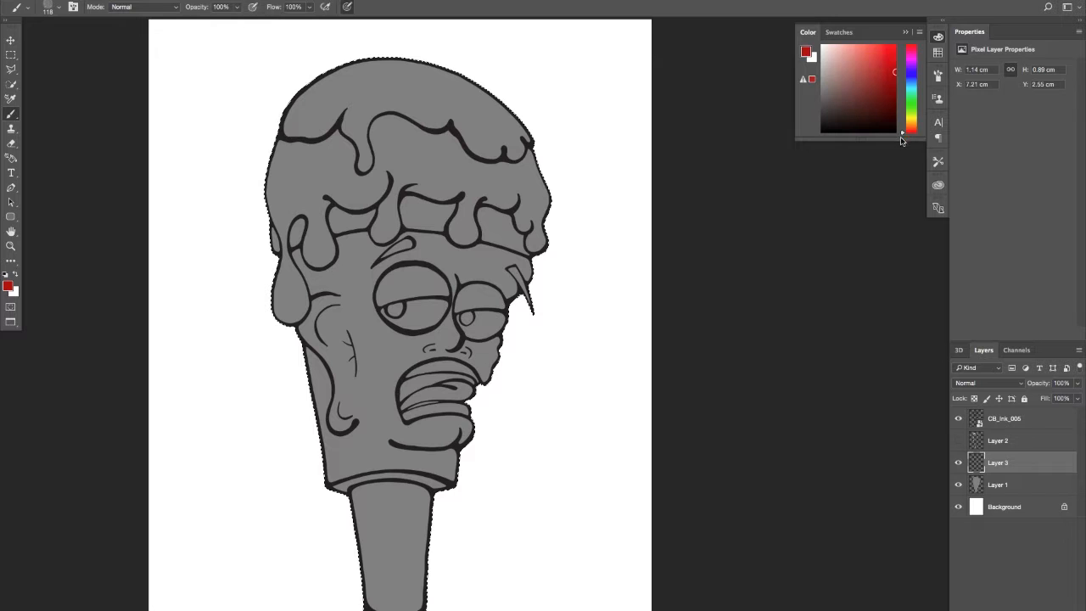
mouse_move(437, 74)
mouse_down()
mouse_move(350, 74)
mouse_move(465, 80)
mouse_move(341, 81)
mouse_move(393, 75)
mouse_move(312, 96)
mouse_move(392, 66)
mouse_move(301, 100)
mouse_move(356, 65)
mouse_move(284, 129)
mouse_move(331, 111)
mouse_move(326, 123)
mouse_move(320, 108)
mouse_move(353, 85)
mouse_move(363, 165)
mouse_move(354, 136)
mouse_move(375, 109)
mouse_move(358, 111)
mouse_move(392, 74)
mouse_move(426, 82)
mouse_move(374, 100)
mouse_move(422, 100)
mouse_move(383, 104)
mouse_move(443, 116)
mouse_move(426, 118)
mouse_move(456, 93)
mouse_move(472, 101)
mouse_move(444, 82)
mouse_move(453, 77)
mouse_move(511, 118)
mouse_move(431, 77)
mouse_move(504, 121)
mouse_move(468, 118)
mouse_move(475, 146)
mouse_move(501, 150)
mouse_move(473, 129)
mouse_move(483, 148)
mouse_move(506, 140)
mouse_move(475, 148)
mouse_move(448, 105)
mouse_move(422, 117)
mouse_up()
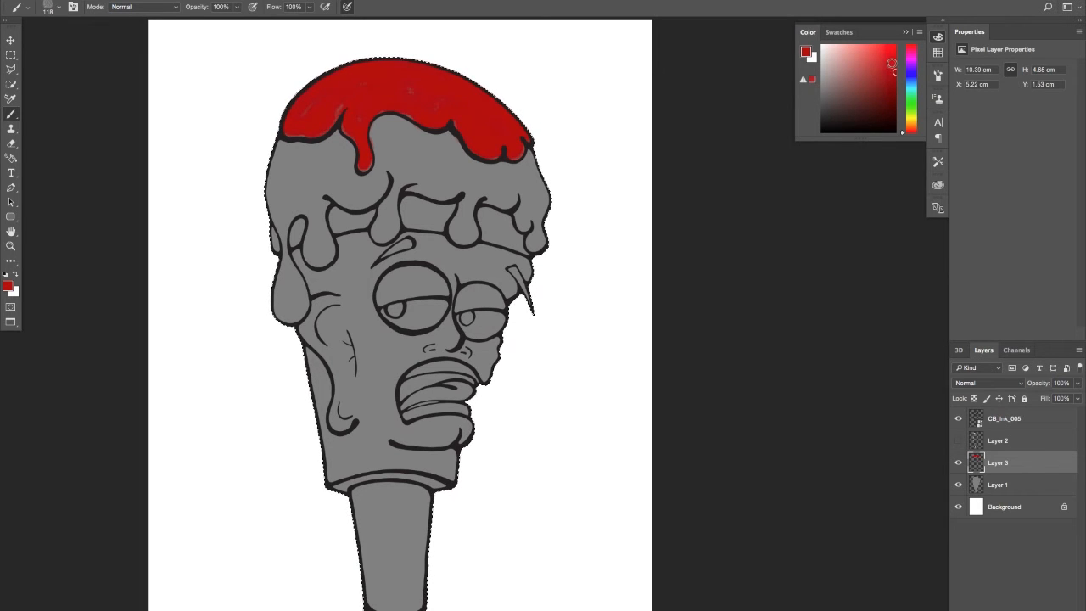
- Brush brighter and lighter red strokes over the top icing, comparing them with the grey shading on Layer 2
mouse_move(892, 64)
mouse_down()
mouse_move(299, 29)
mouse_move(339, 77)
mouse_move(357, 70)
mouse_move(436, 101)
mouse_move(393, 97)
mouse_move(885, 58)
mouse_up()
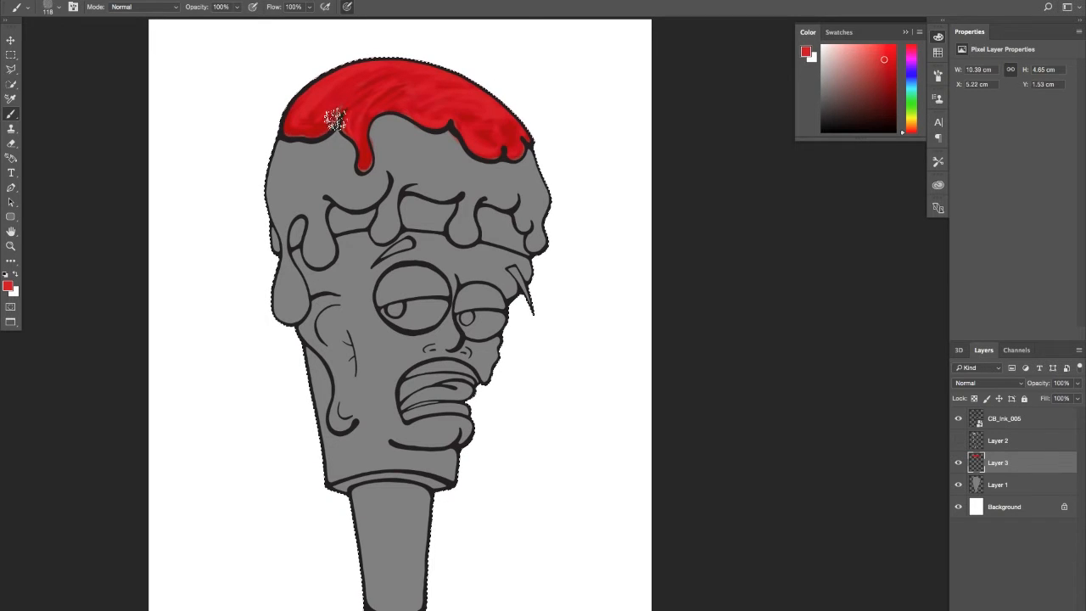
drag(886, 58, 870, 49)
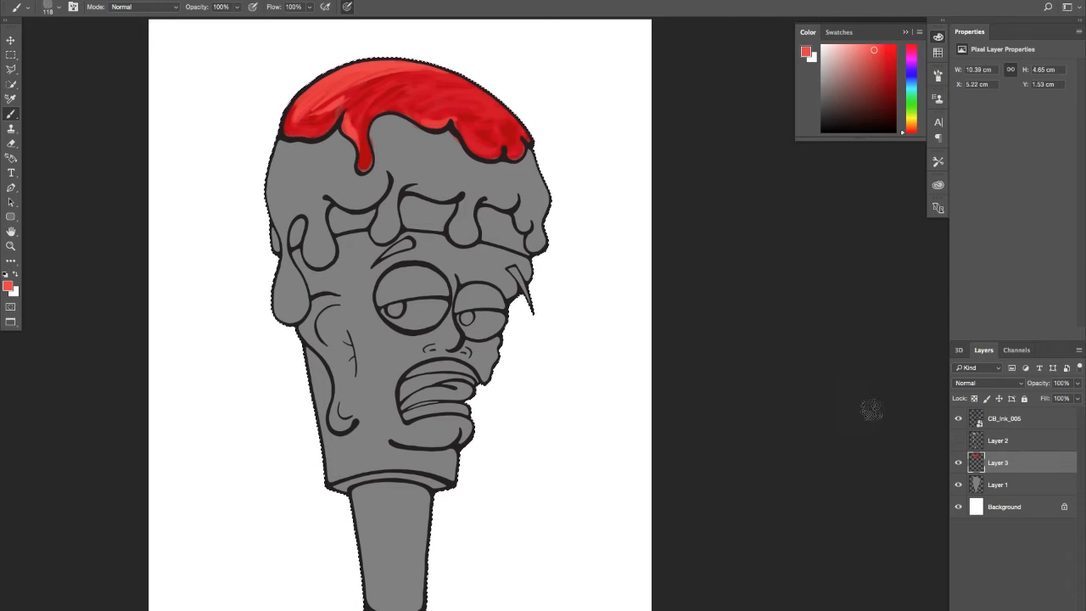
click(959, 441)
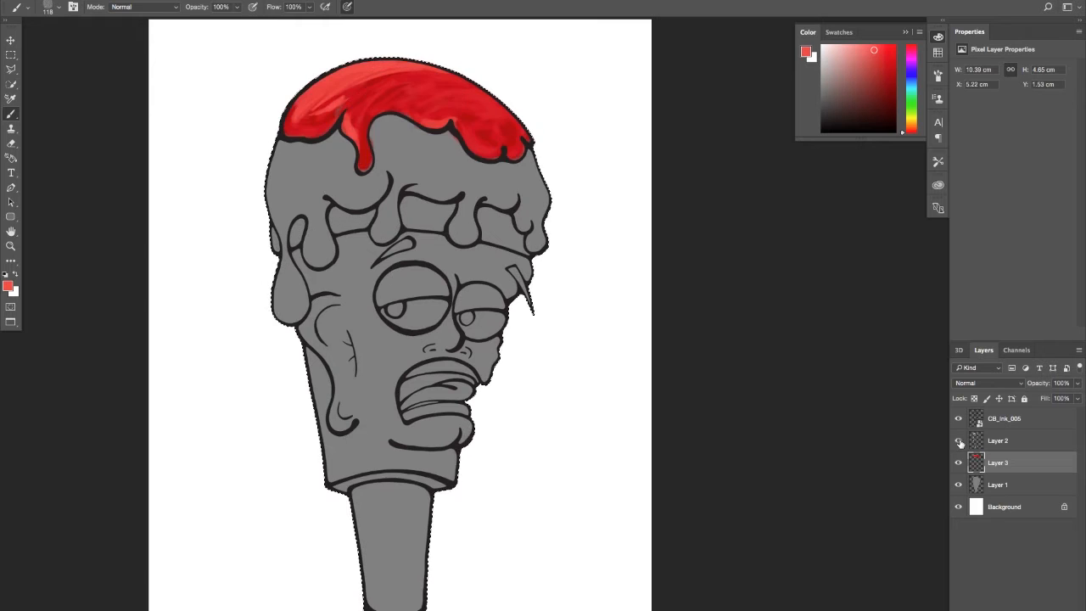
click(959, 442)
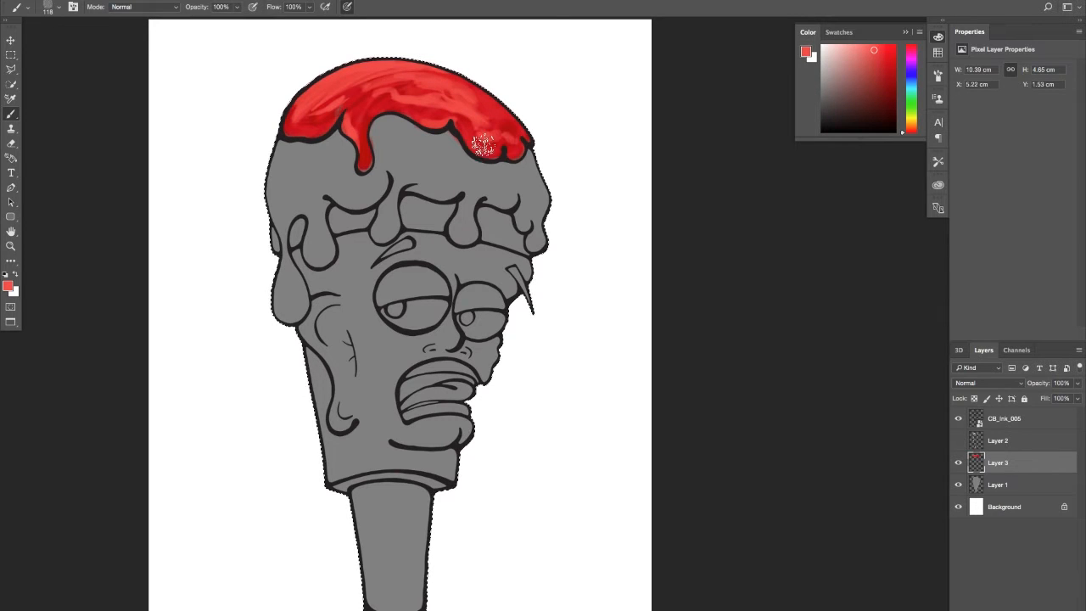
click(958, 441)
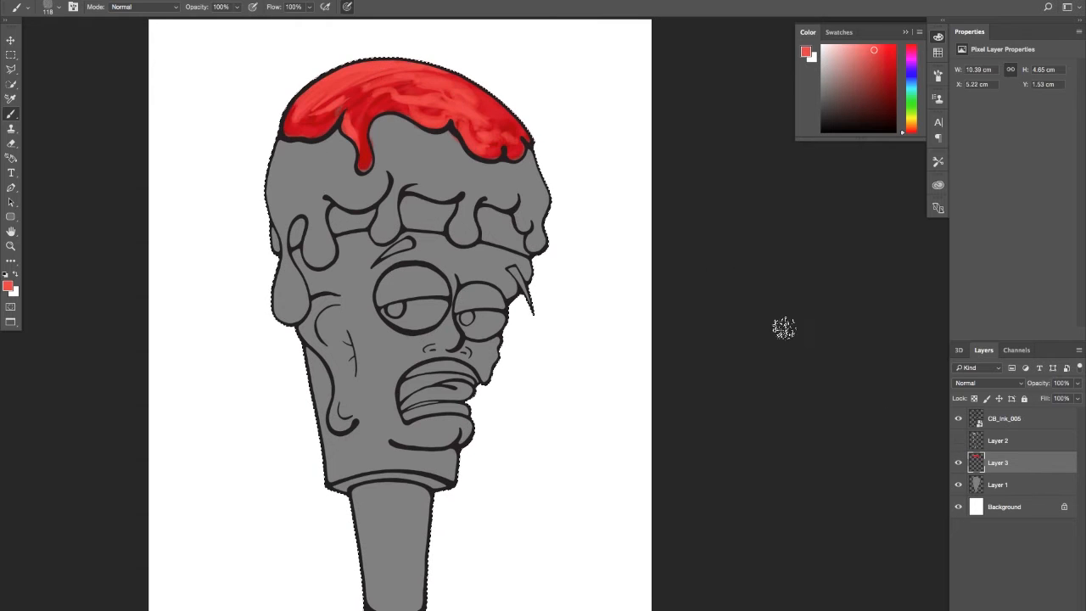
click(959, 441)
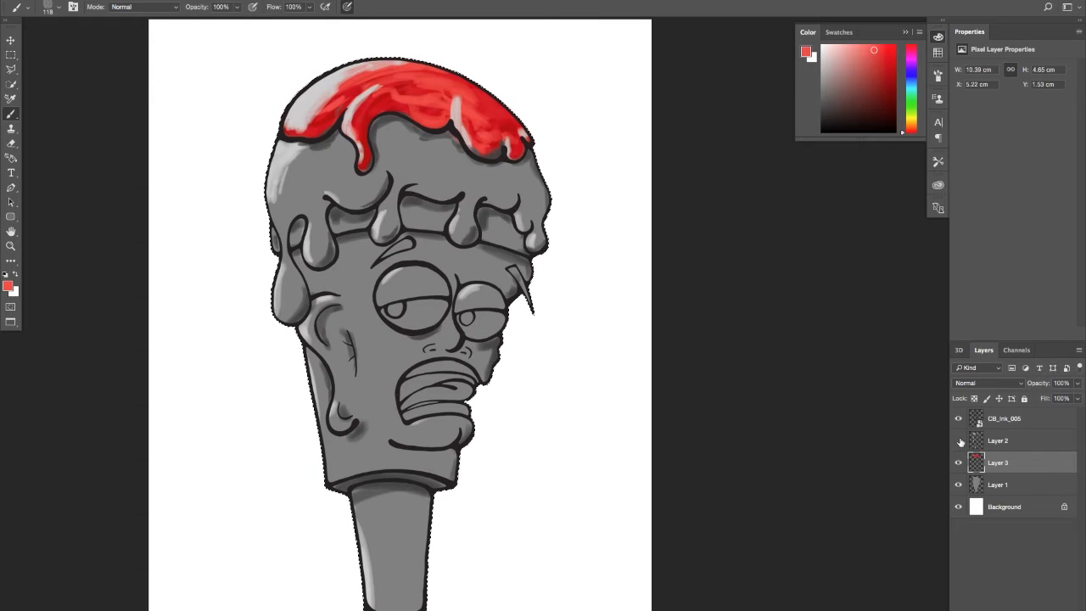
click(959, 441)
- Add pink highlights and dark red shadows to the top icing, checking the result against the Layer 2 shading
click(861, 48)
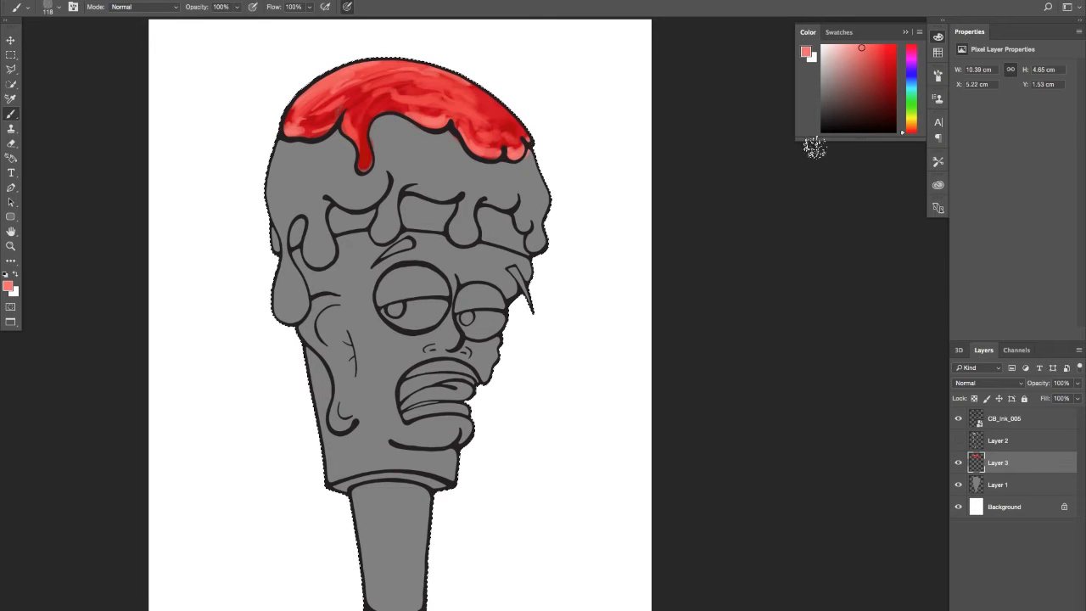
drag(881, 98, 890, 80)
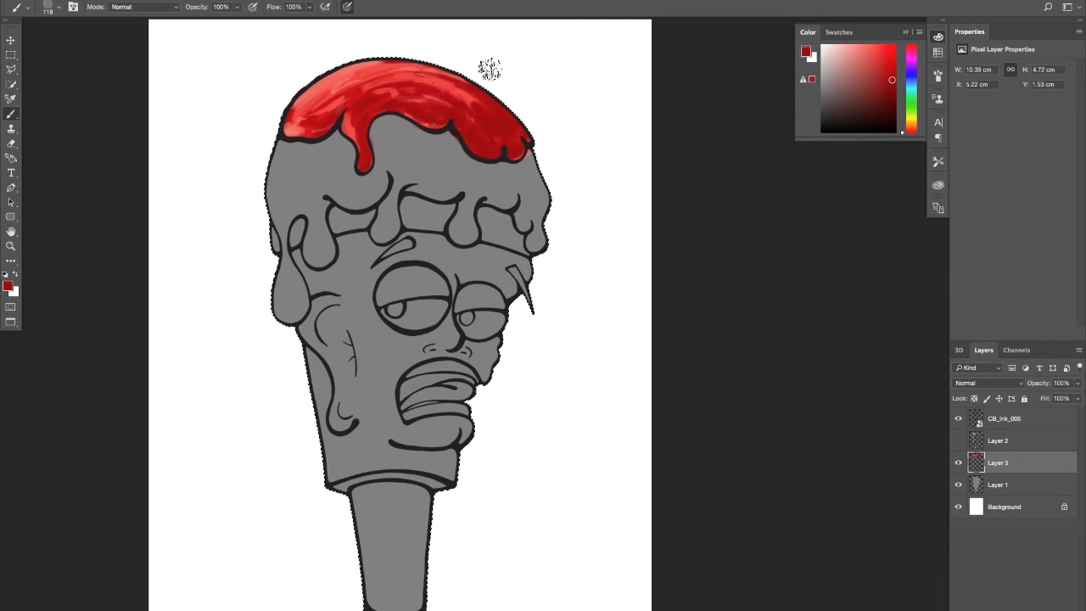
click(958, 441)
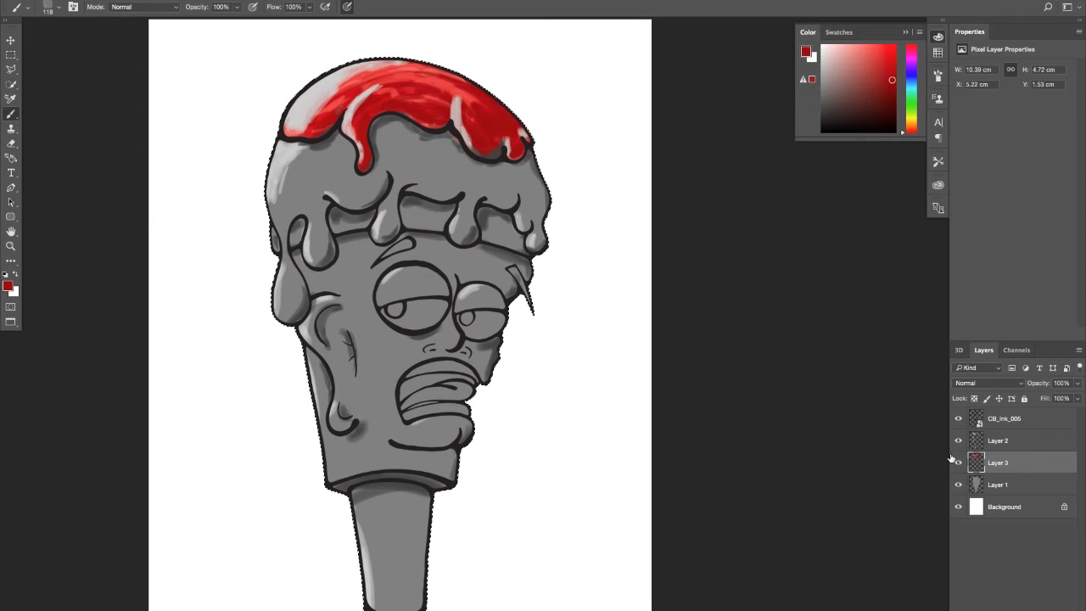
click(958, 463)
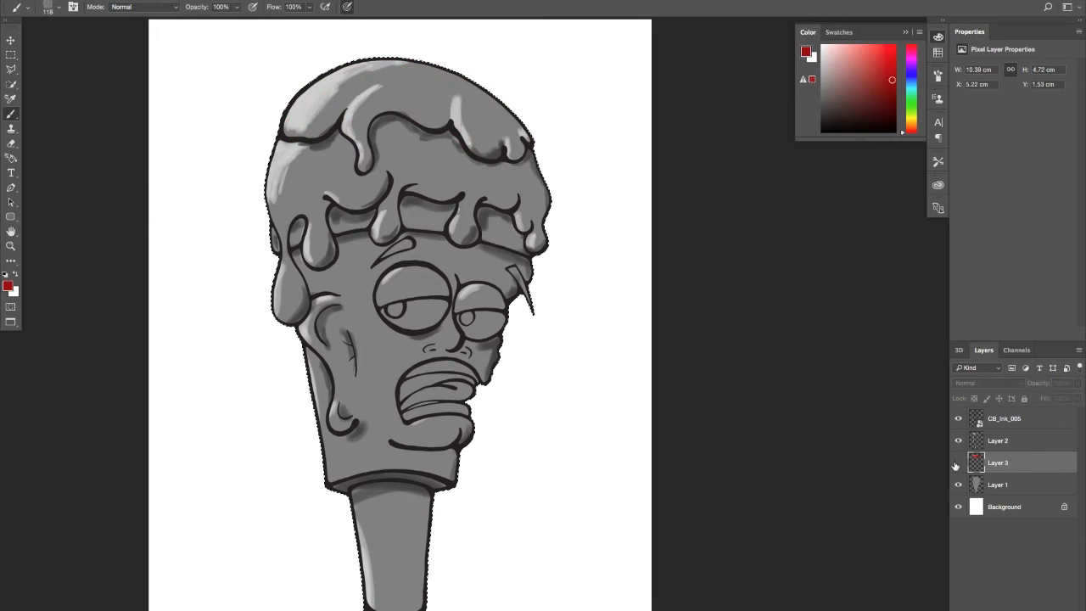
click(958, 462)
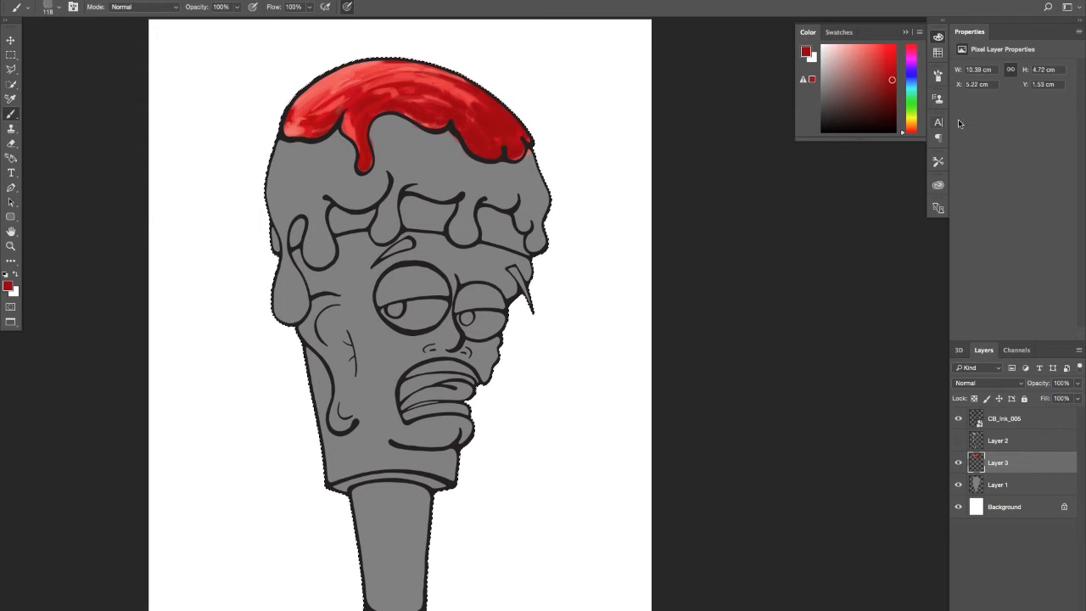
- Set the foreground colour to green and fill the lower icing and its drips with brush strokes
click(916, 104)
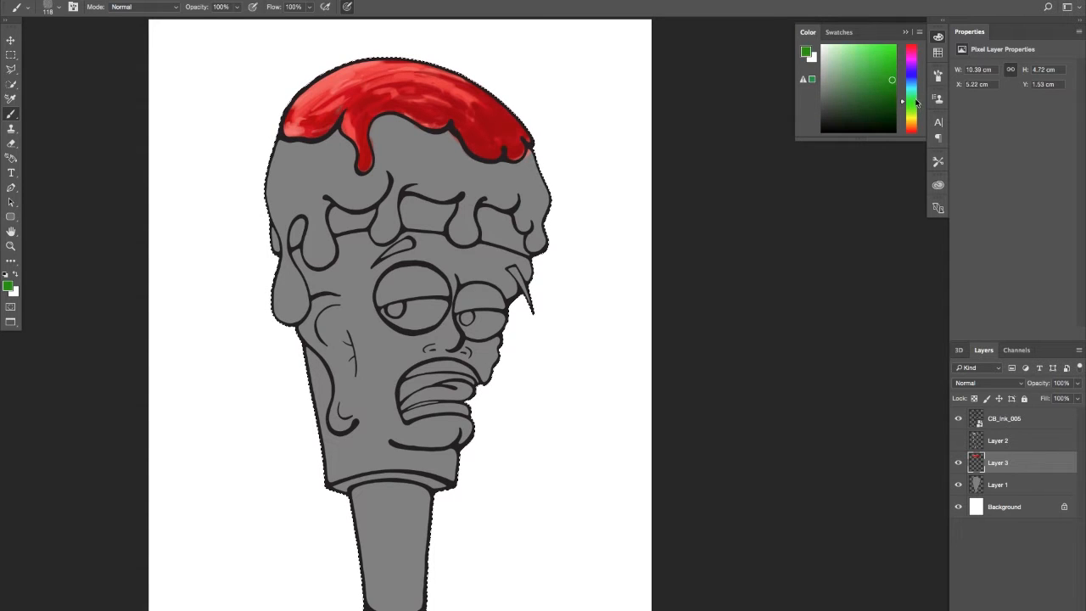
click(895, 73)
click(889, 66)
mouse_move(296, 158)
mouse_down()
mouse_move(334, 135)
mouse_move(344, 161)
mouse_move(344, 150)
mouse_move(343, 161)
mouse_move(326, 153)
mouse_move(334, 164)
mouse_move(319, 182)
mouse_move(298, 164)
mouse_move(260, 192)
mouse_move(282, 219)
mouse_move(284, 201)
mouse_move(281, 295)
mouse_move(291, 310)
mouse_move(292, 202)
mouse_move(296, 213)
mouse_move(320, 202)
mouse_move(310, 251)
mouse_move(322, 255)
mouse_move(323, 195)
mouse_move(370, 196)
mouse_move(390, 175)
mouse_move(379, 231)
mouse_move(410, 164)
mouse_move(395, 183)
mouse_move(448, 170)
mouse_move(447, 190)
mouse_move(474, 186)
mouse_move(464, 224)
mouse_move(484, 183)
mouse_move(499, 185)
mouse_move(544, 244)
mouse_move(524, 219)
mouse_move(538, 158)
mouse_move(529, 153)
mouse_move(527, 167)
mouse_move(461, 165)
mouse_move(454, 150)
mouse_move(382, 129)
mouse_move(384, 161)
mouse_move(365, 183)
mouse_move(352, 180)
mouse_move(406, 156)
mouse_move(375, 184)
mouse_move(314, 196)
mouse_up()
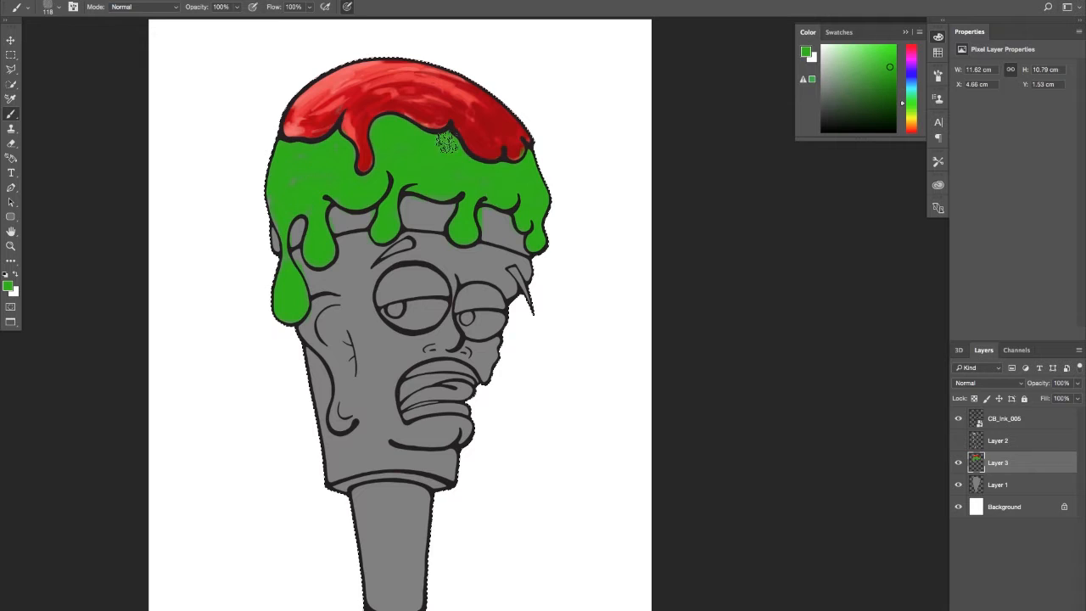
- Brush darker green and brighter green tones over the lower icing and its drips
click(891, 80)
mouse_move(283, 156)
mouse_down()
mouse_move(266, 146)
mouse_move(255, 177)
mouse_move(298, 160)
mouse_move(261, 155)
mouse_move(273, 147)
mouse_move(260, 206)
mouse_move(281, 223)
mouse_move(287, 316)
mouse_move(289, 211)
mouse_move(303, 208)
mouse_move(321, 256)
mouse_move(318, 182)
mouse_move(335, 141)
mouse_move(291, 153)
mouse_move(344, 161)
mouse_move(335, 197)
mouse_move(382, 180)
mouse_move(391, 126)
mouse_move(365, 188)
mouse_move(443, 145)
mouse_move(397, 172)
mouse_move(391, 165)
mouse_move(379, 234)
mouse_move(448, 154)
mouse_move(425, 187)
mouse_move(450, 158)
mouse_move(441, 192)
mouse_move(461, 193)
mouse_move(459, 232)
mouse_move(475, 191)
mouse_move(458, 168)
mouse_move(503, 193)
mouse_move(494, 178)
mouse_move(558, 175)
mouse_move(506, 186)
mouse_move(552, 178)
mouse_move(509, 218)
mouse_move(563, 178)
mouse_move(529, 187)
mouse_move(563, 158)
mouse_move(578, 122)
mouse_move(472, 194)
mouse_move(487, 242)
mouse_move(534, 224)
mouse_move(580, 284)
mouse_move(597, 230)
mouse_move(582, 158)
mouse_move(613, 279)
mouse_move(594, 344)
mouse_up()
click(888, 61)
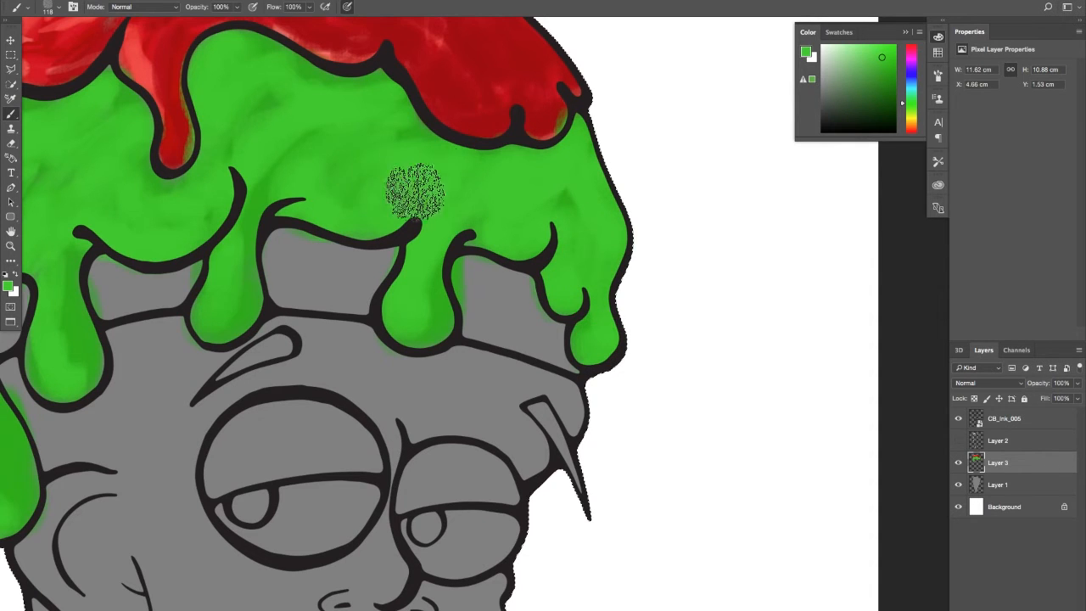
- Set the foreground colour to a muted yellowish green and brush it across the lower icing and its drips
key(z)
alt+click(361, 195)
mouse_move(360, 195)
mouse_down()
mouse_move(347, 194)
mouse_move(366, 194)
mouse_up()
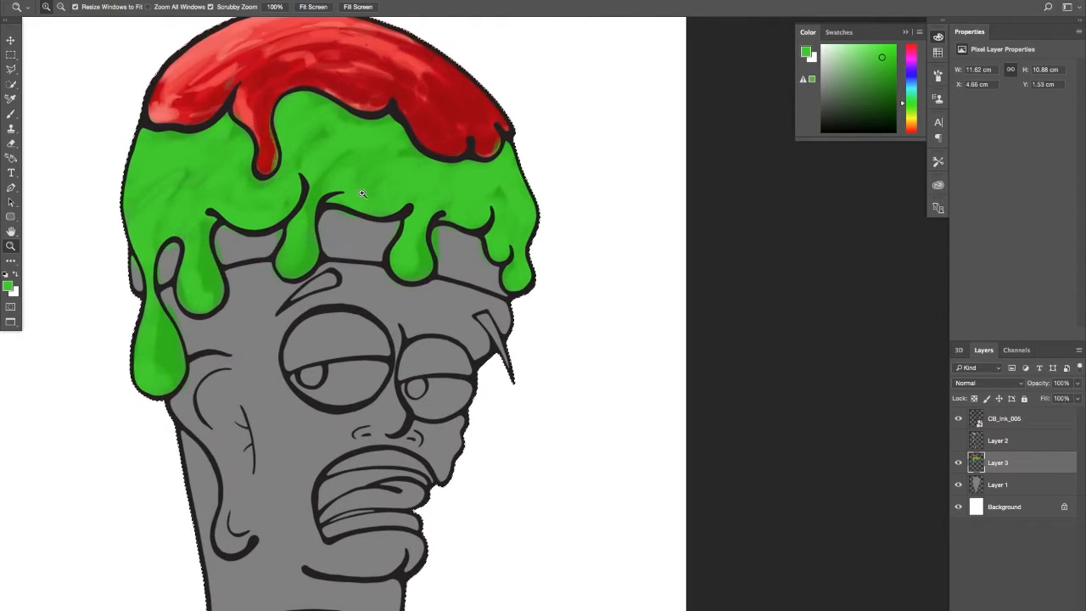
key(b)
mouse_move(863, 85)
mouse_down()
mouse_move(874, 56)
mouse_move(892, 86)
mouse_up()
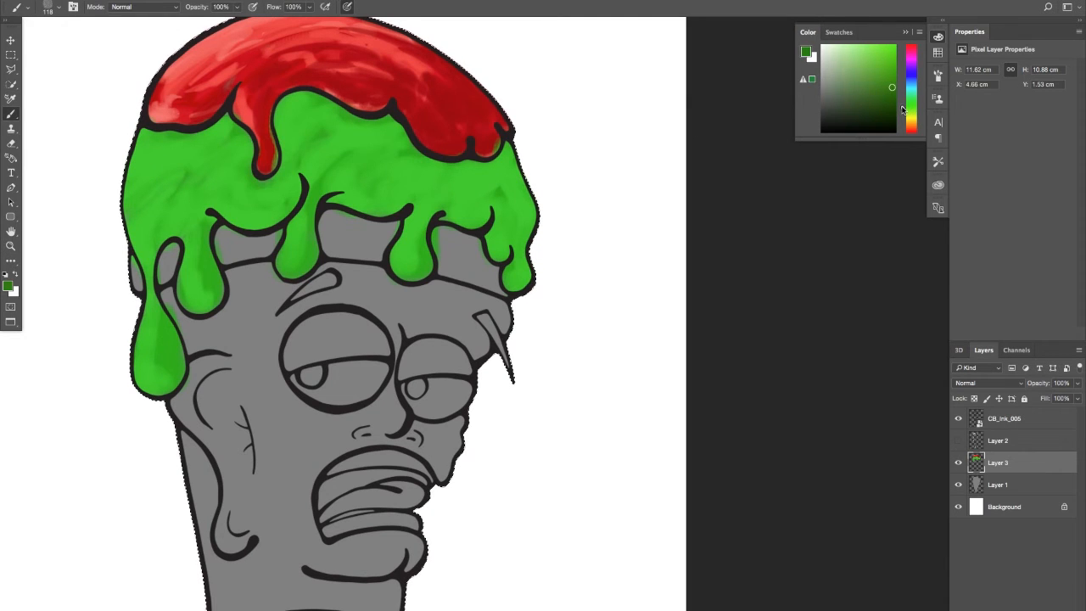
click(879, 68)
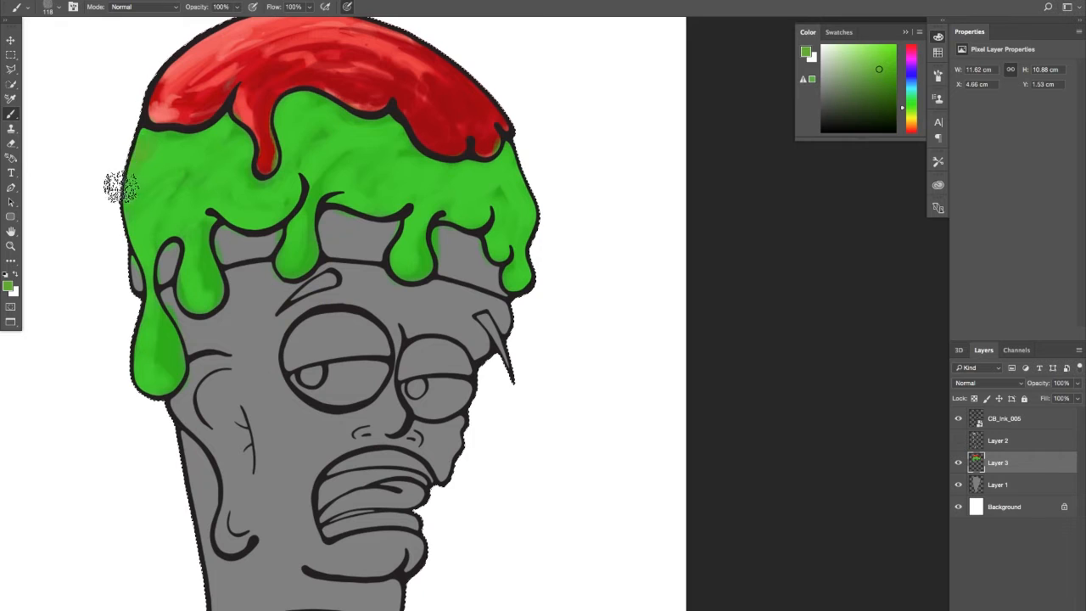
mouse_move(121, 187)
mouse_down()
mouse_move(132, 162)
mouse_move(164, 146)
mouse_move(143, 143)
mouse_move(175, 140)
mouse_move(139, 180)
mouse_move(159, 169)
mouse_move(122, 239)
mouse_move(142, 217)
mouse_move(134, 252)
mouse_move(154, 208)
mouse_move(220, 143)
mouse_move(185, 154)
mouse_move(225, 124)
mouse_move(238, 164)
mouse_move(233, 136)
mouse_move(235, 180)
mouse_move(201, 176)
mouse_move(172, 205)
mouse_move(197, 233)
mouse_move(191, 299)
mouse_up()
mouse_move(187, 297)
mouse_down()
mouse_move(159, 318)
mouse_move(157, 382)
mouse_move(140, 352)
mouse_move(150, 228)
mouse_move(191, 180)
mouse_move(226, 185)
mouse_move(223, 207)
mouse_move(251, 218)
mouse_move(209, 186)
mouse_move(194, 213)
mouse_move(220, 160)
mouse_move(218, 200)
mouse_move(280, 189)
mouse_up()
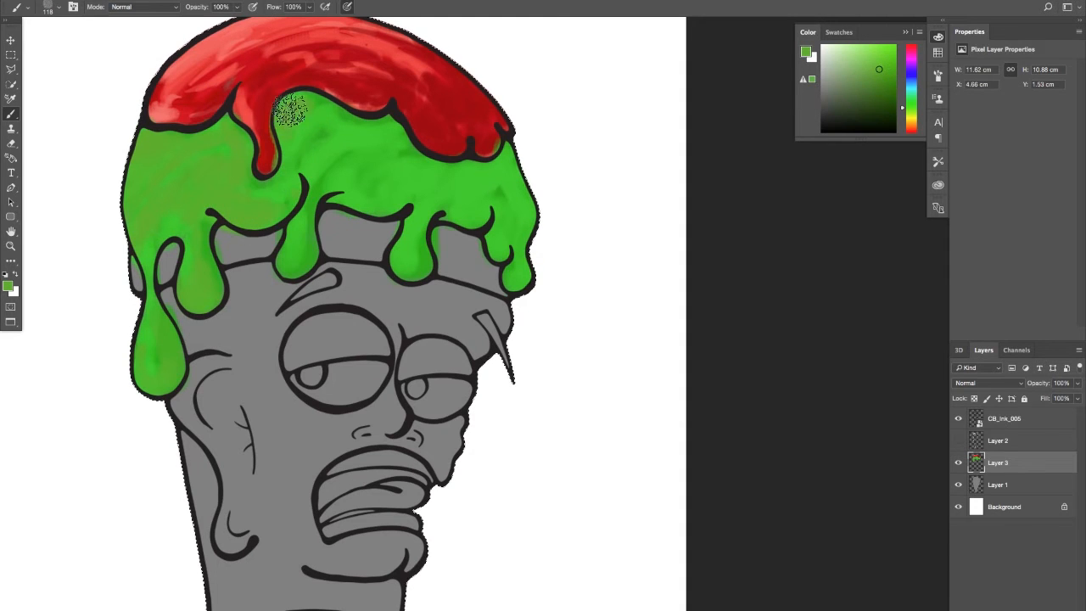
mouse_move(289, 110)
mouse_down()
mouse_move(305, 190)
mouse_move(286, 249)
mouse_move(330, 134)
mouse_move(377, 132)
mouse_move(309, 129)
mouse_move(385, 130)
mouse_move(309, 158)
mouse_move(345, 197)
mouse_move(358, 200)
mouse_move(374, 144)
mouse_move(358, 190)
mouse_move(398, 141)
mouse_move(436, 167)
mouse_move(413, 179)
mouse_move(394, 150)
mouse_move(392, 189)
mouse_move(413, 222)
mouse_move(406, 261)
mouse_move(425, 172)
mouse_move(469, 174)
mouse_move(472, 214)
mouse_move(483, 214)
mouse_move(510, 153)
mouse_move(483, 180)
mouse_move(417, 171)
mouse_move(514, 183)
mouse_move(526, 205)
mouse_move(498, 243)
mouse_up()
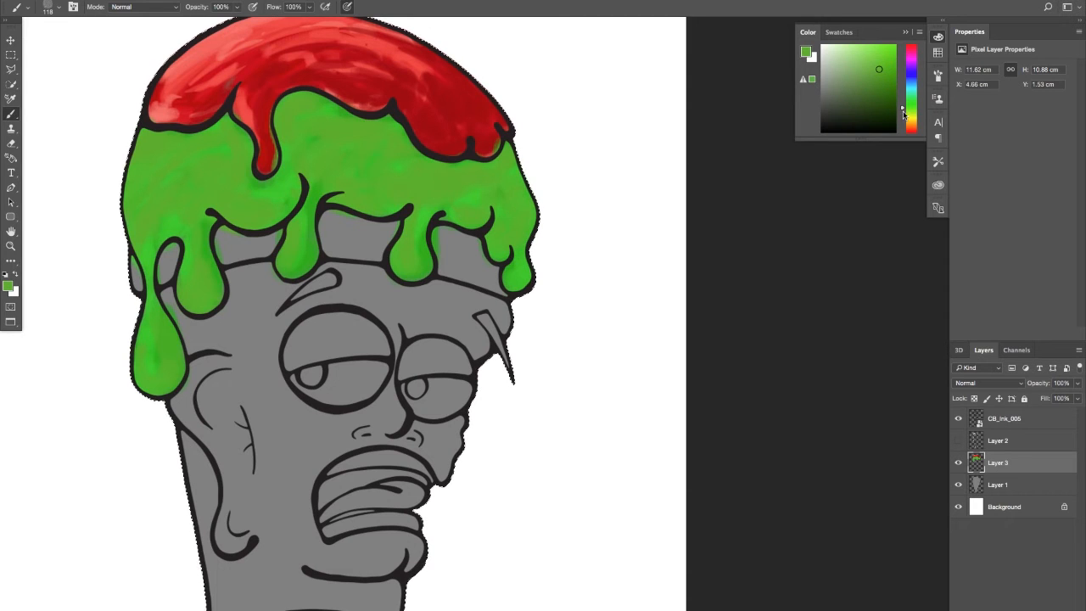
- Set the foreground colour to a dark green and brush it over the lower icing and its drips
drag(903, 106, 884, 71)
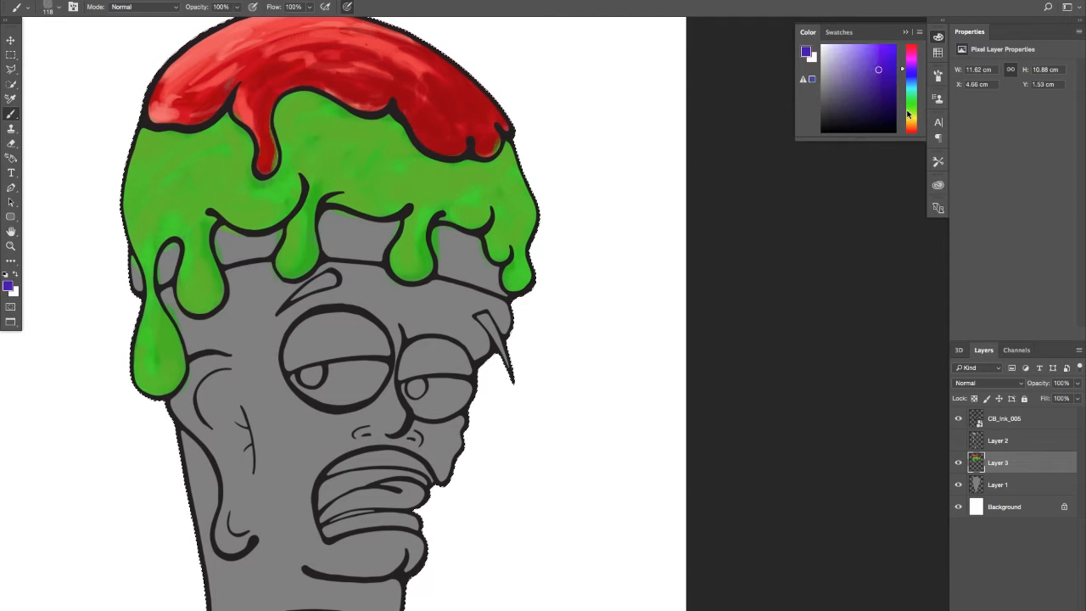
click(911, 106)
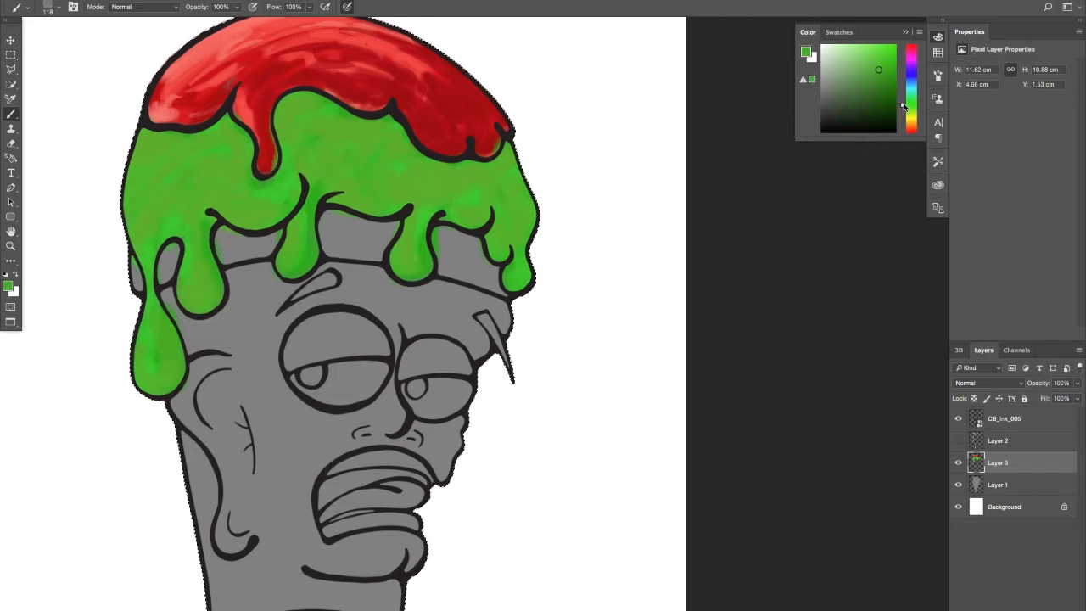
click(891, 72)
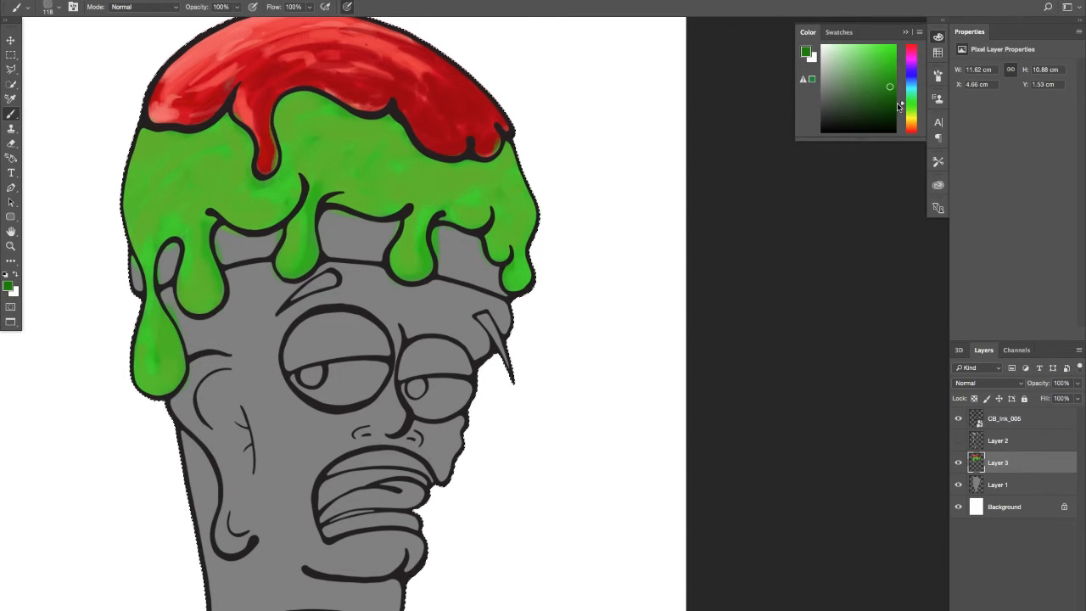
click(286, 117)
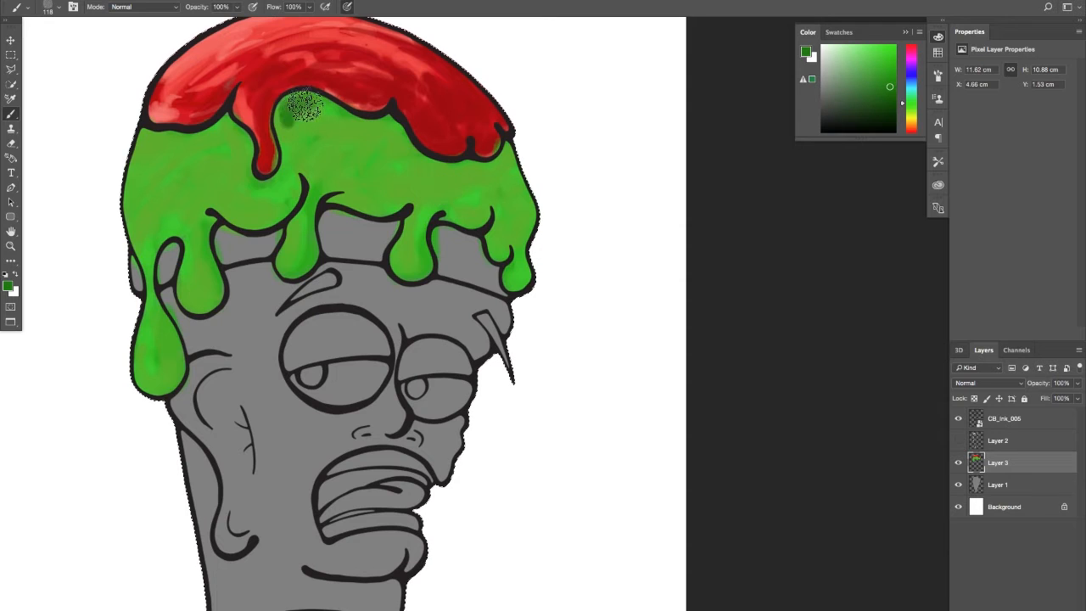
mouse_move(304, 106)
mouse_down()
mouse_move(279, 119)
mouse_move(282, 151)
mouse_move(296, 105)
mouse_move(313, 133)
mouse_up()
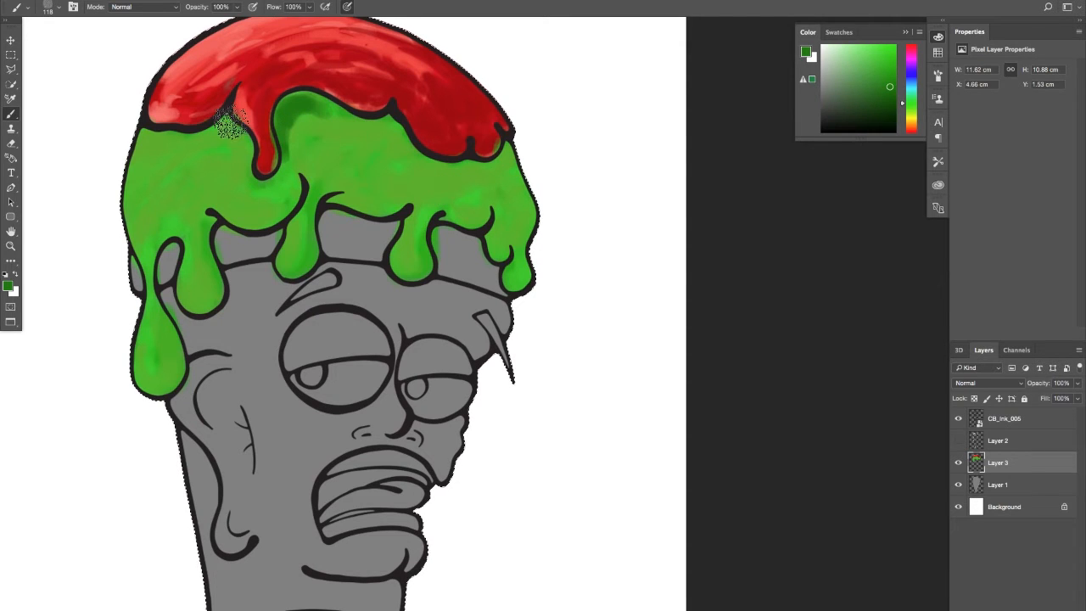
mouse_move(229, 125)
mouse_down()
mouse_move(134, 149)
mouse_move(114, 200)
mouse_move(172, 163)
mouse_move(121, 237)
mouse_move(126, 261)
mouse_move(132, 221)
mouse_move(191, 140)
mouse_move(162, 272)
mouse_move(151, 254)
mouse_move(166, 173)
mouse_move(151, 309)
mouse_move(153, 253)
mouse_move(194, 155)
mouse_move(152, 244)
mouse_move(191, 179)
mouse_move(177, 227)
mouse_move(201, 223)
mouse_move(188, 269)
mouse_move(212, 302)
mouse_move(170, 345)
mouse_move(155, 330)
mouse_move(164, 369)
mouse_move(156, 325)
mouse_move(155, 382)
mouse_move(167, 352)
mouse_move(166, 249)
mouse_move(227, 185)
mouse_move(216, 202)
mouse_move(210, 176)
mouse_move(218, 216)
mouse_move(252, 220)
mouse_move(295, 170)
mouse_move(251, 222)
mouse_move(302, 169)
mouse_move(262, 214)
mouse_move(248, 215)
mouse_move(250, 184)
mouse_move(292, 191)
mouse_move(339, 153)
mouse_move(287, 266)
mouse_move(336, 164)
mouse_move(338, 192)
mouse_move(363, 200)
mouse_move(422, 172)
mouse_move(363, 206)
mouse_move(369, 193)
mouse_move(336, 179)
mouse_move(388, 165)
mouse_move(389, 135)
mouse_move(315, 122)
mouse_move(357, 125)
mouse_move(424, 165)
mouse_move(488, 178)
mouse_up()
mouse_move(536, 228)
mouse_down()
mouse_move(518, 275)
mouse_move(527, 231)
mouse_move(500, 244)
mouse_move(526, 222)
mouse_up()
mouse_move(512, 182)
mouse_down()
mouse_move(486, 214)
mouse_move(462, 214)
mouse_move(510, 175)
mouse_move(442, 207)
mouse_move(427, 259)
mouse_move(412, 268)
mouse_move(403, 239)
mouse_move(447, 185)
mouse_move(519, 173)
mouse_move(405, 198)
mouse_move(349, 179)
mouse_move(373, 155)
mouse_move(346, 150)
mouse_move(327, 122)
mouse_move(309, 125)
mouse_move(356, 144)
mouse_move(272, 171)
mouse_move(221, 155)
mouse_move(242, 176)
mouse_move(237, 197)
mouse_move(333, 156)
mouse_move(394, 160)
mouse_move(339, 164)
mouse_up()
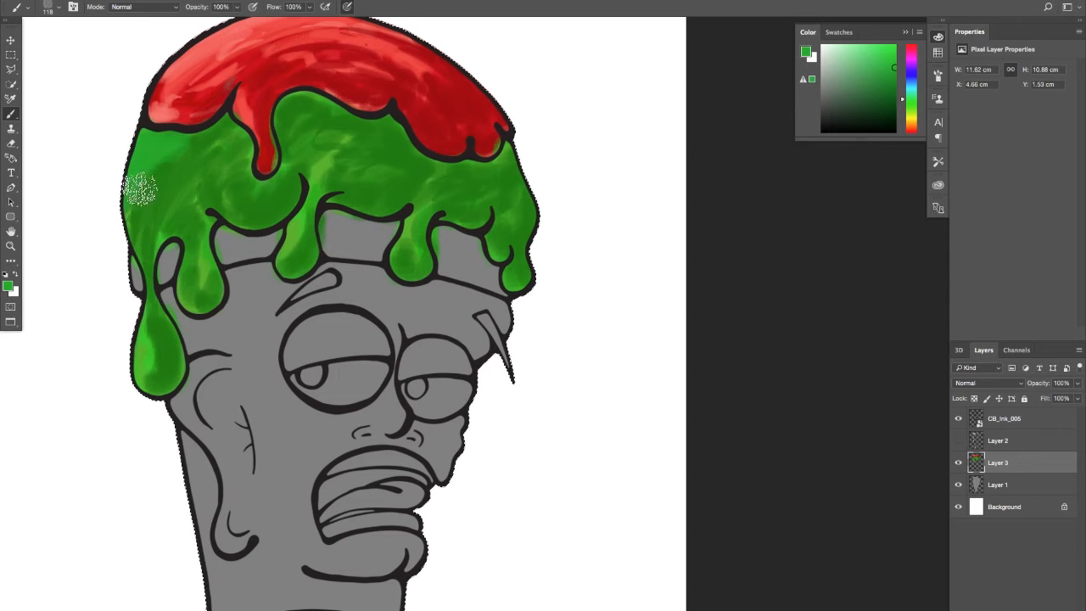
- Brush a brighter green across the lower icing and its drips, leaving some dark green streaks as shading
mouse_move(165, 185)
mouse_down()
mouse_move(227, 138)
mouse_move(140, 211)
mouse_move(155, 195)
mouse_move(142, 237)
mouse_move(166, 200)
mouse_move(235, 150)
mouse_move(245, 156)
mouse_move(308, 96)
mouse_move(287, 135)
mouse_move(325, 106)
mouse_move(285, 136)
mouse_move(329, 108)
mouse_move(310, 151)
mouse_move(238, 174)
mouse_move(274, 187)
mouse_move(250, 202)
mouse_move(221, 174)
mouse_move(197, 213)
mouse_move(191, 284)
mouse_up()
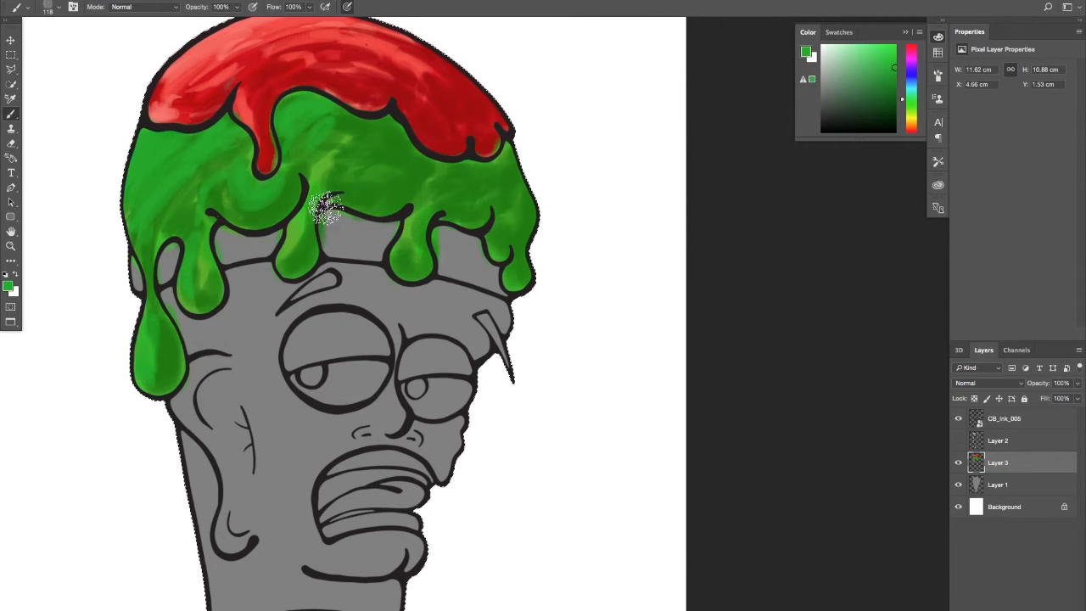
mouse_move(325, 208)
mouse_down()
mouse_move(301, 221)
mouse_move(295, 265)
mouse_move(328, 205)
mouse_move(426, 240)
mouse_move(421, 225)
mouse_move(407, 235)
mouse_move(509, 208)
mouse_move(495, 250)
mouse_move(475, 211)
mouse_move(490, 202)
mouse_move(434, 219)
mouse_move(451, 174)
mouse_move(334, 139)
mouse_move(378, 130)
mouse_move(377, 154)
mouse_move(348, 194)
mouse_move(409, 168)
mouse_move(476, 174)
mouse_move(391, 190)
mouse_move(485, 178)
mouse_move(479, 204)
mouse_move(522, 202)
mouse_move(540, 227)
mouse_move(415, 198)
mouse_move(469, 194)
mouse_move(293, 183)
mouse_move(260, 216)
mouse_up()
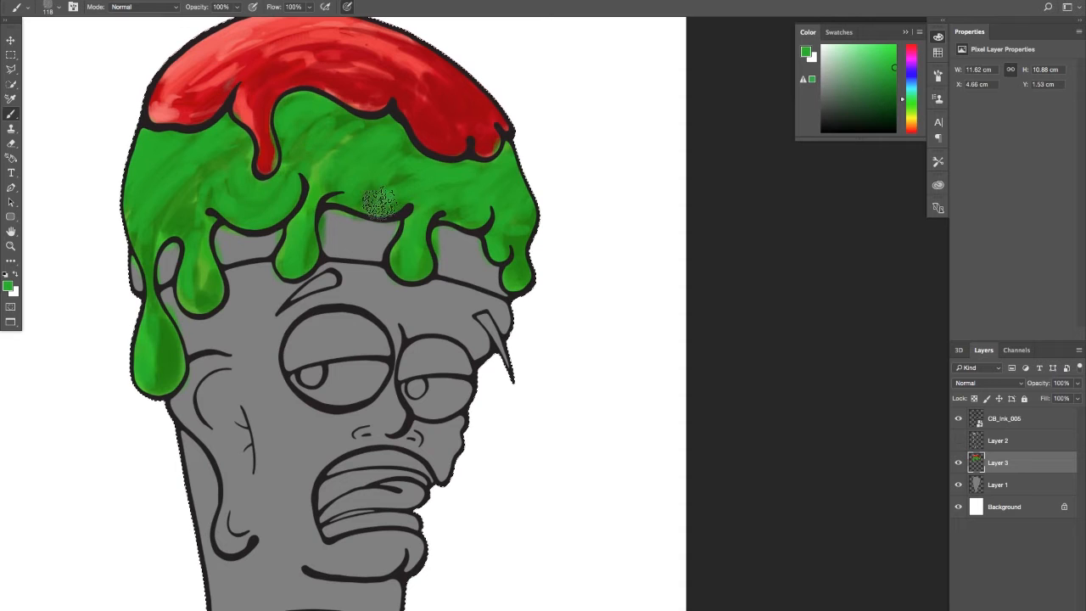
key(z)
alt+click(429, 181)
drag(406, 189, 526, 187)
key(b)
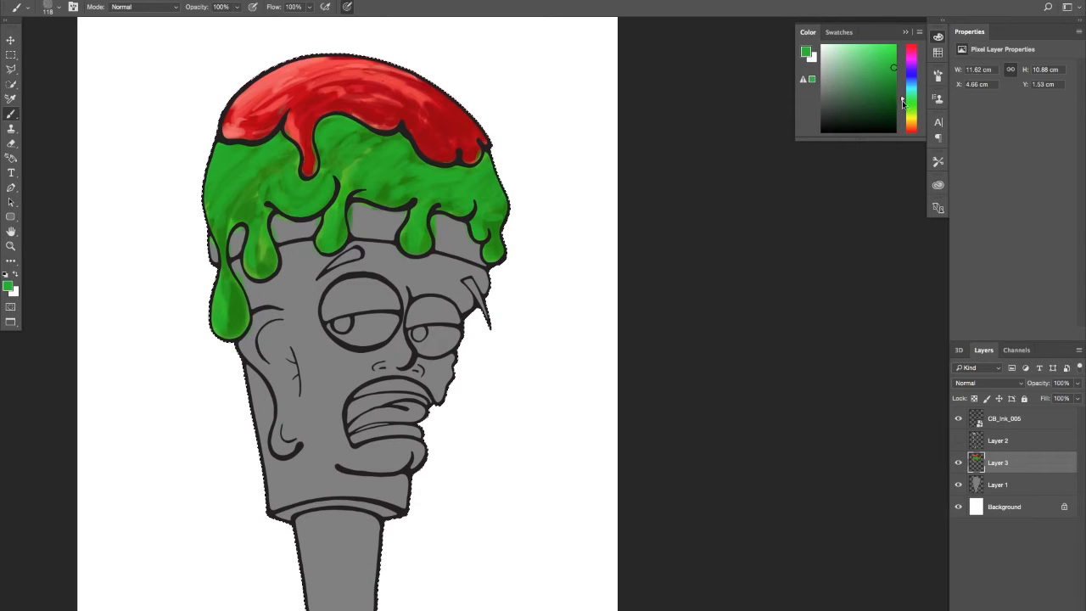
drag(909, 88, 913, 57)
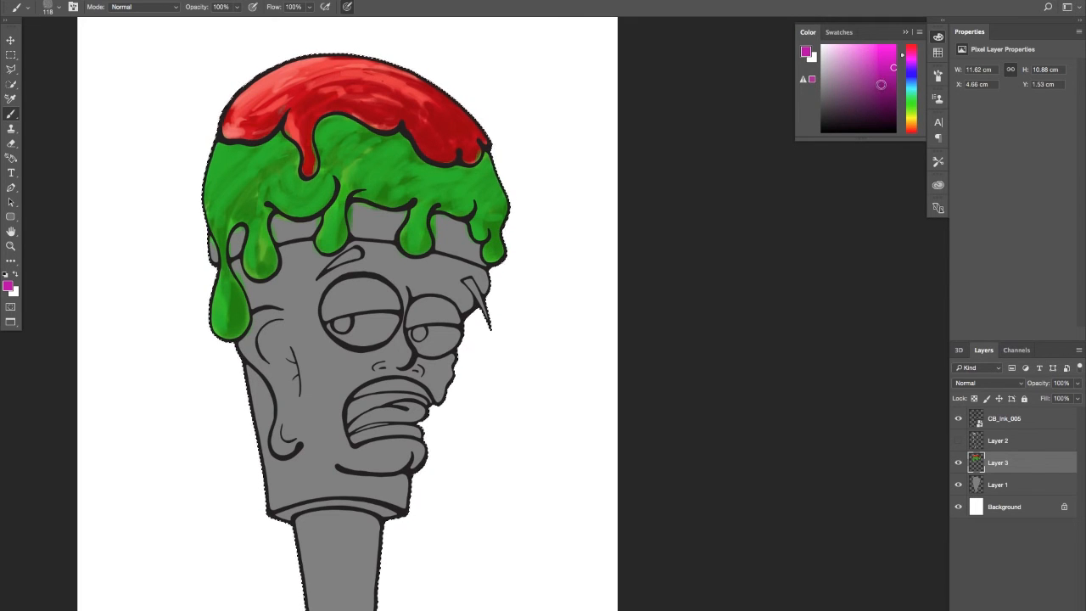
drag(911, 78, 917, 58)
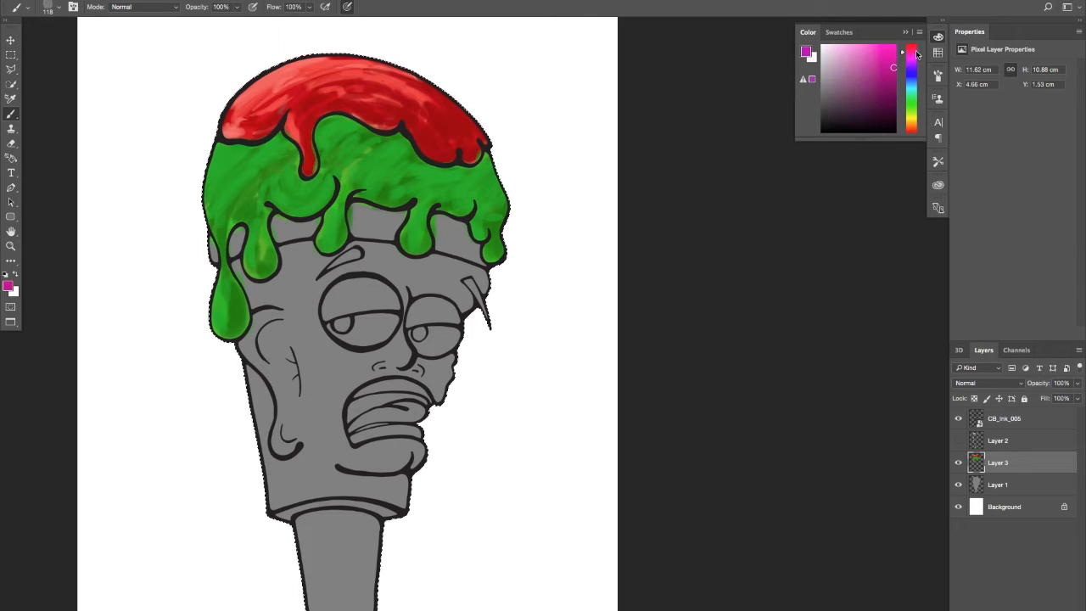
click(911, 77)
click(914, 50)
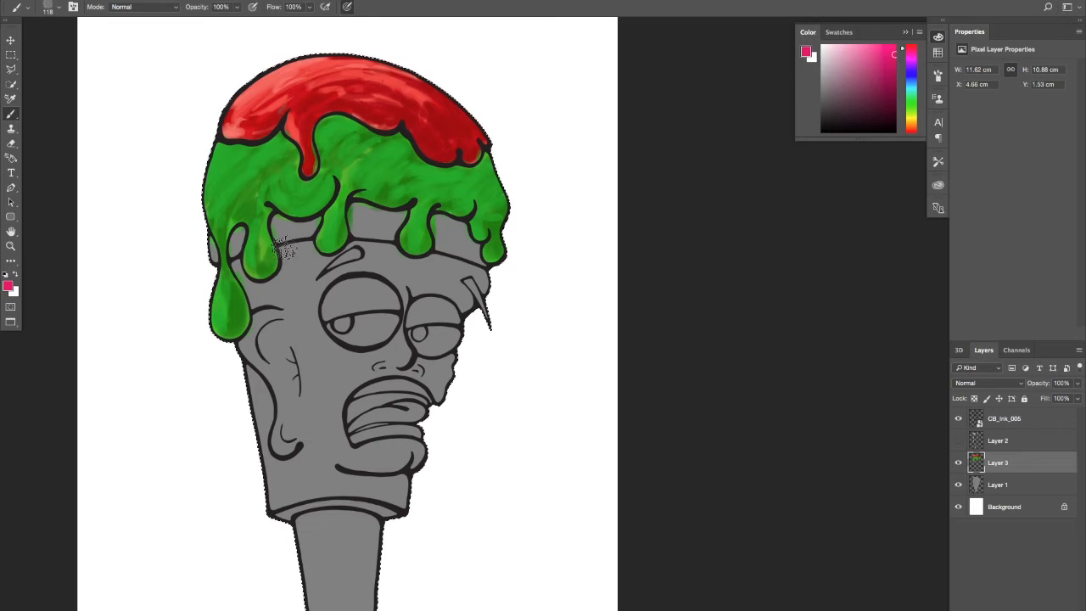
- Set the foreground colour to a very pale blue and paint both eyeballs below the eyelids, including the pupils
key(z)
click(360, 253)
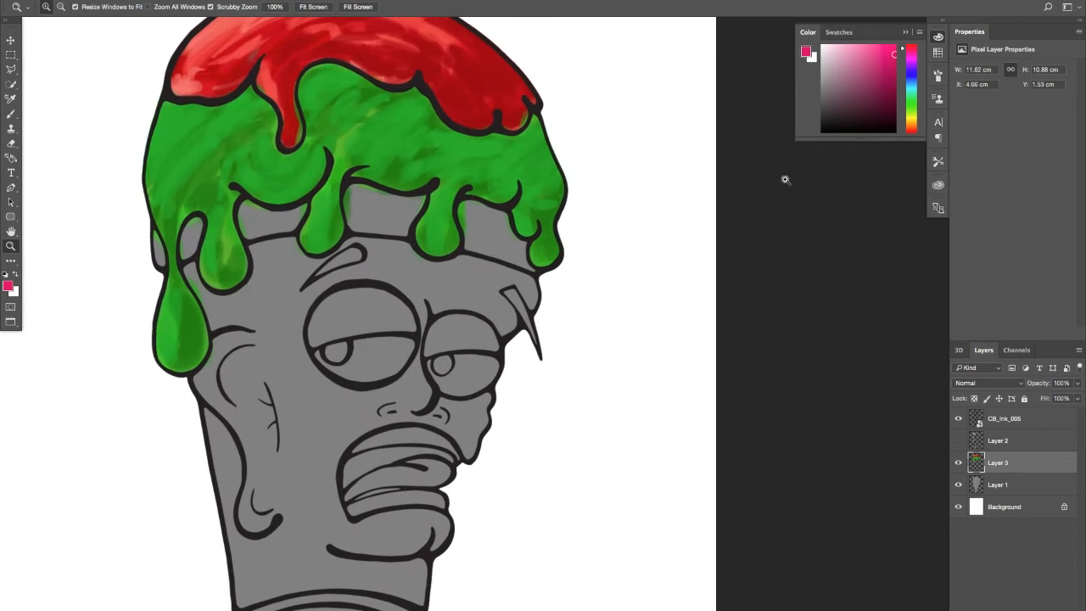
key(b)
click(913, 74)
click(915, 59)
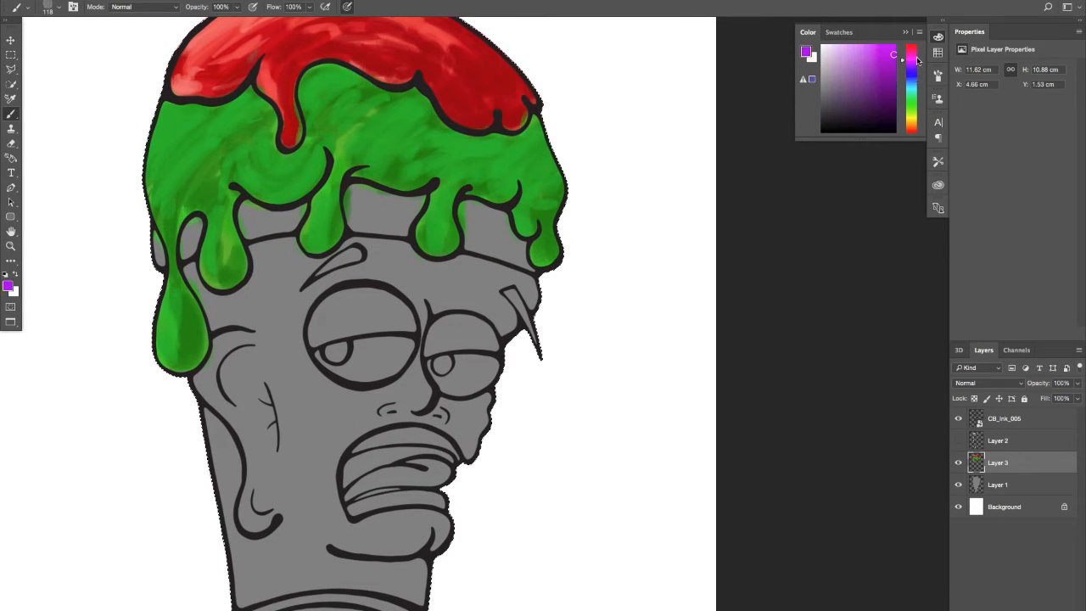
drag(916, 54, 912, 84)
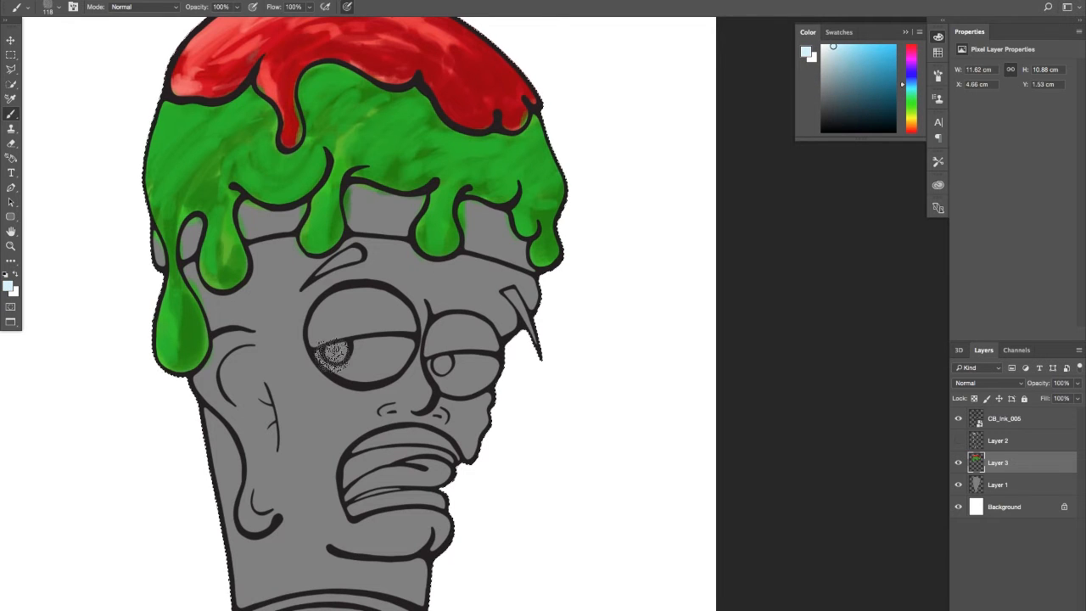
mouse_move(332, 354)
mouse_down()
mouse_move(362, 370)
mouse_move(340, 364)
mouse_move(364, 347)
mouse_move(397, 347)
mouse_move(376, 364)
mouse_move(406, 338)
mouse_move(360, 365)
mouse_move(391, 360)
mouse_move(381, 369)
mouse_move(399, 354)
mouse_move(371, 366)
mouse_move(331, 361)
mouse_up()
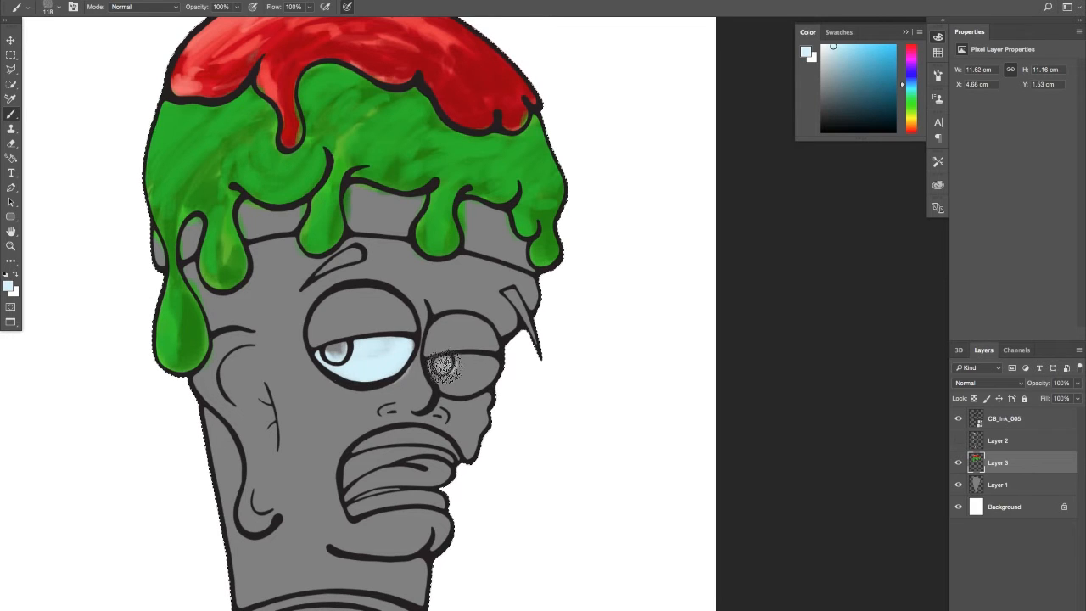
mouse_move(441, 366)
mouse_down()
mouse_move(453, 376)
mouse_move(484, 359)
mouse_move(444, 370)
mouse_move(472, 363)
mouse_move(448, 363)
mouse_up()
mouse_move(353, 345)
mouse_down()
mouse_move(337, 348)
mouse_move(349, 348)
mouse_up()
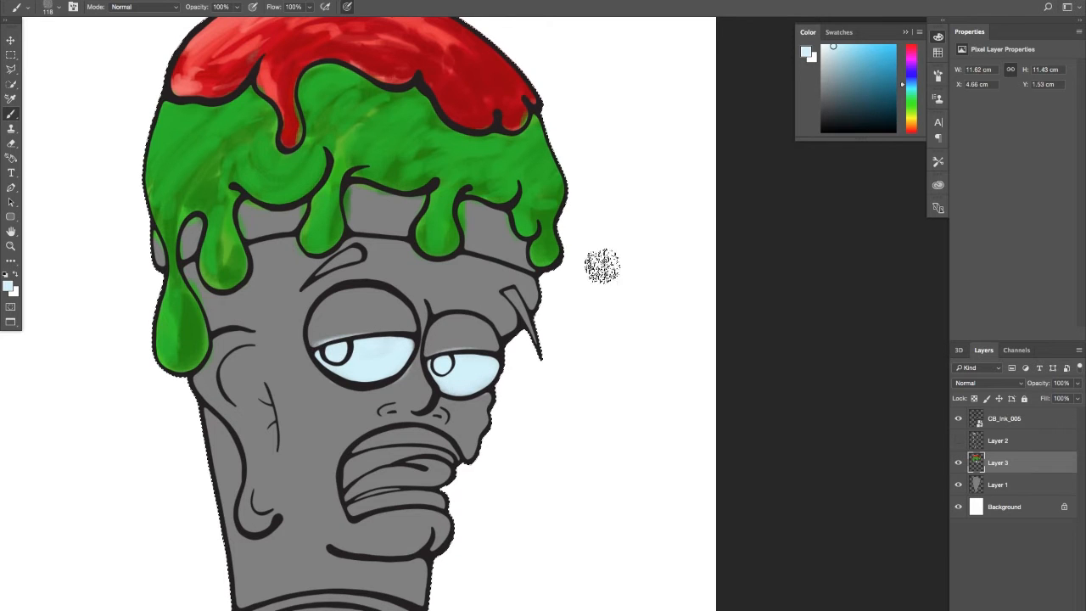
- Shade both eyeballs with a slightly greyer blue and tint their right-hand corners pale pink
click(834, 54)
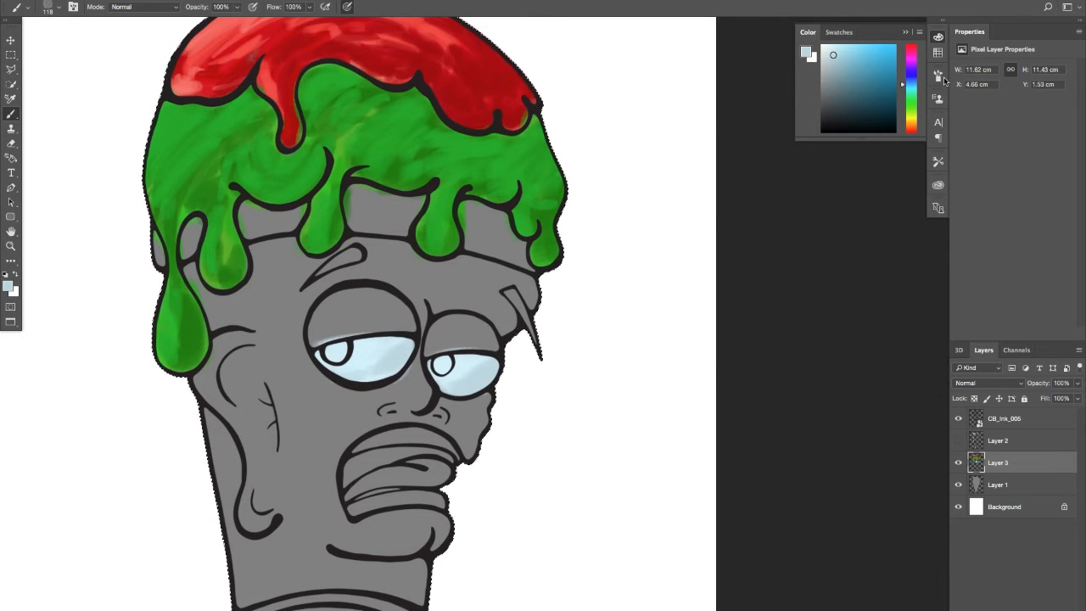
click(912, 57)
drag(908, 53, 910, 83)
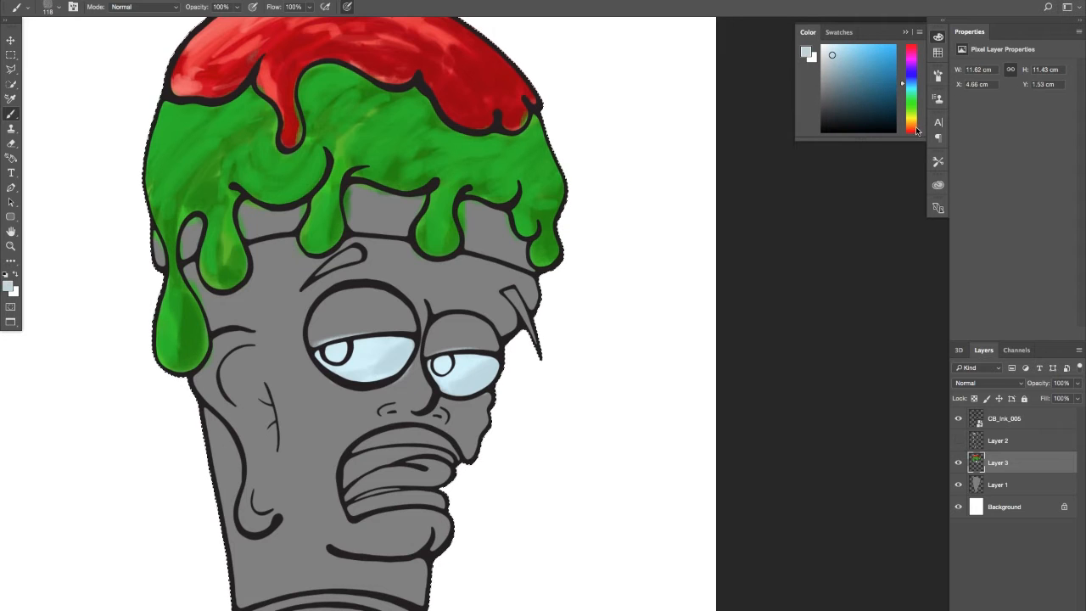
click(916, 129)
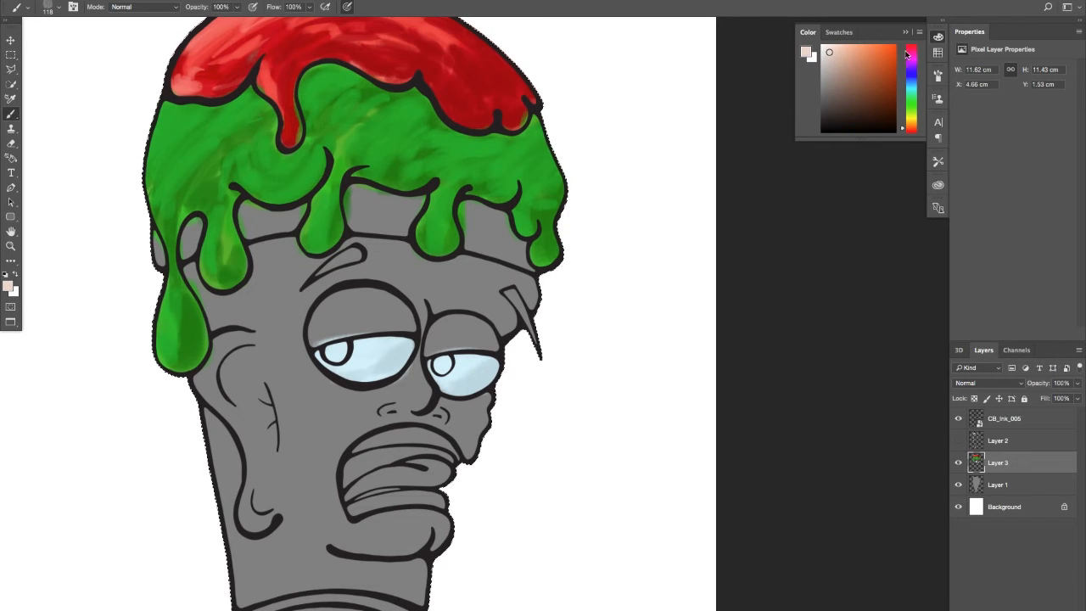
click(912, 53)
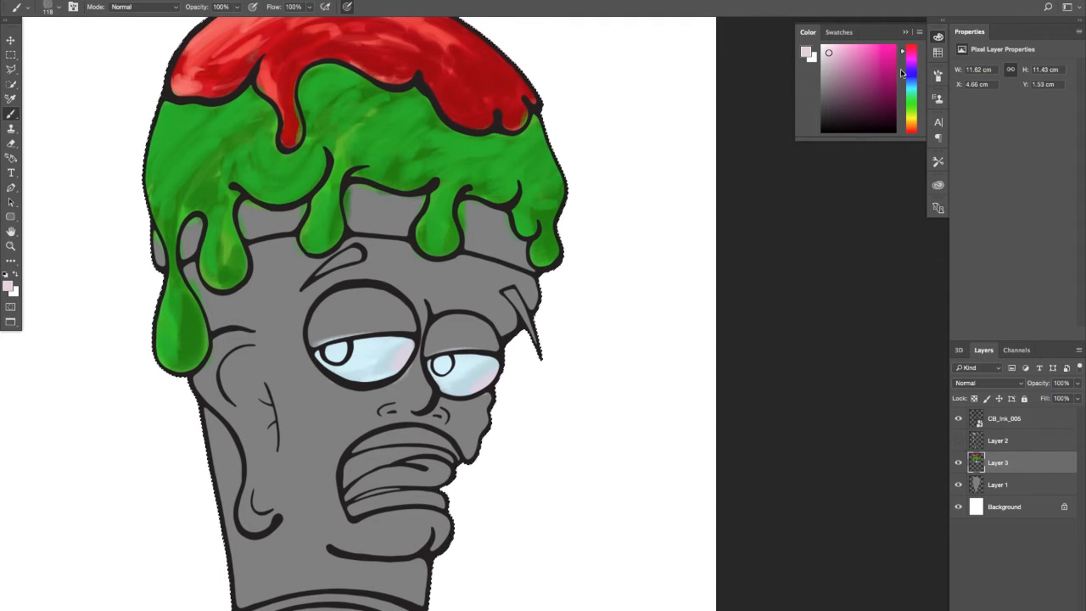
- Set the foreground colour to an orange-brown and brush a first patch of it onto the forehead beside the left eyebrow
mouse_move(915, 99)
mouse_down()
mouse_move(919, 75)
mouse_move(910, 119)
mouse_up()
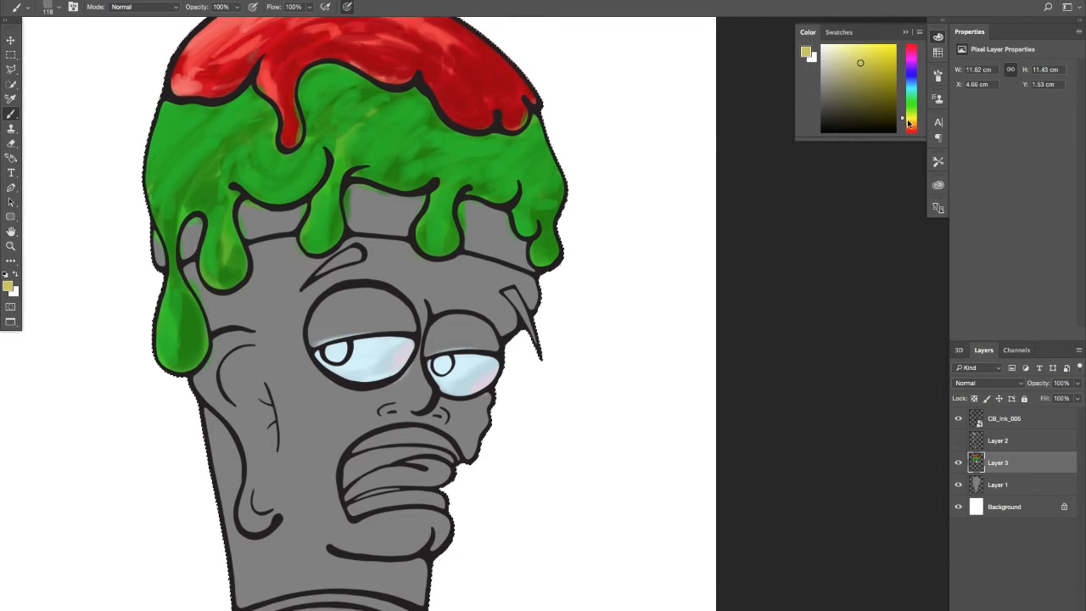
drag(902, 121, 903, 124)
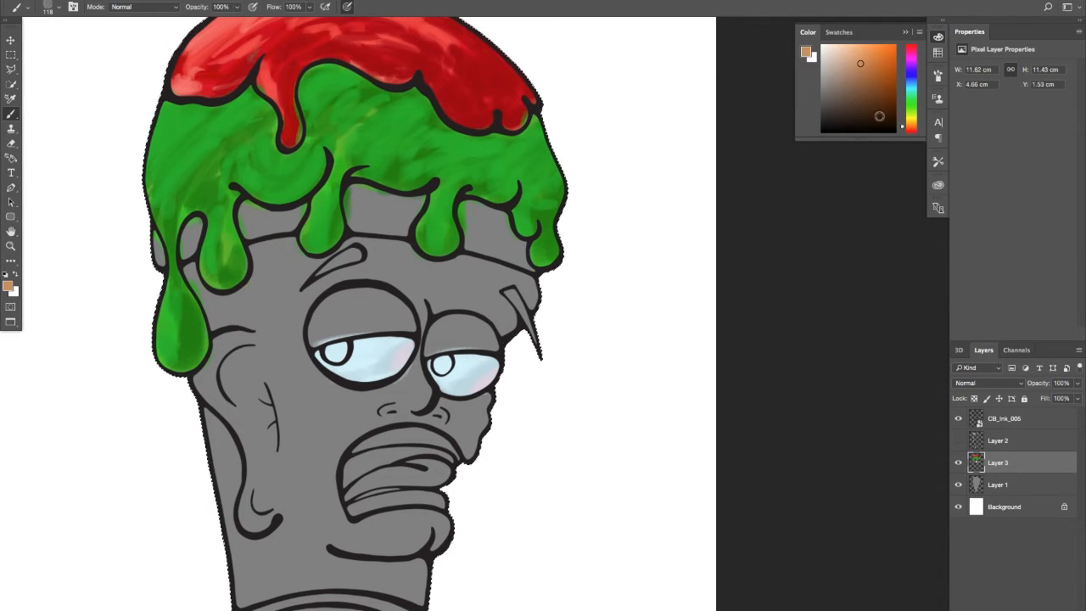
click(870, 81)
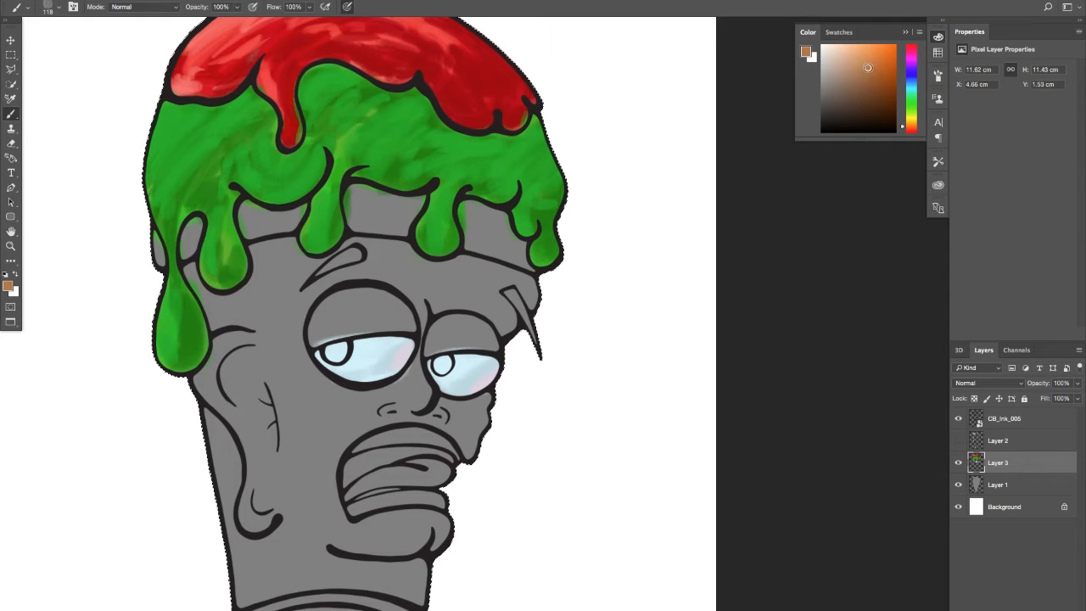
click(903, 124)
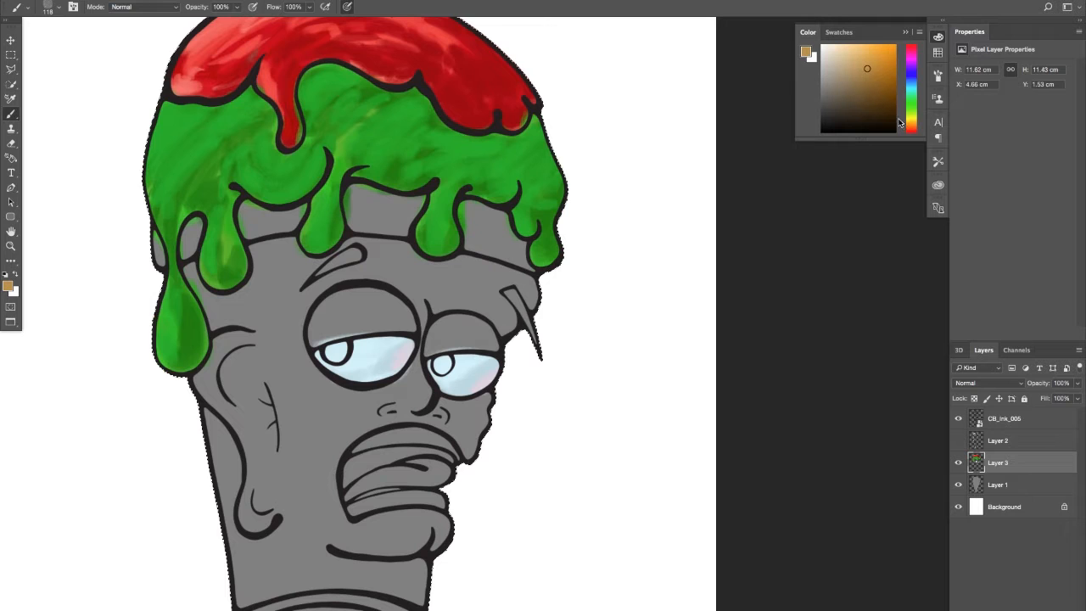
click(872, 73)
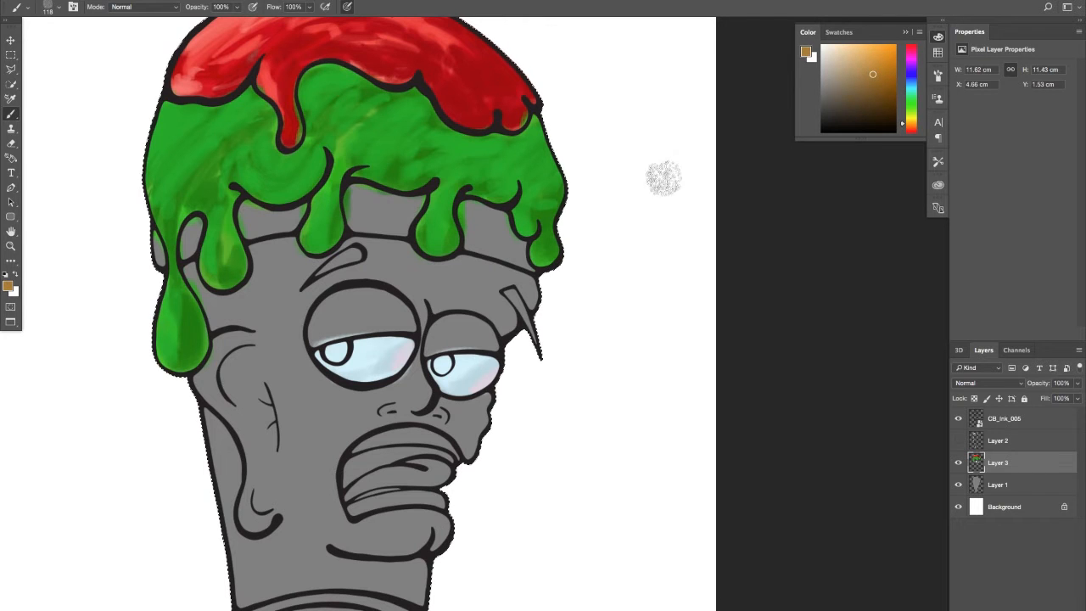
mouse_move(281, 259)
mouse_down()
mouse_move(266, 315)
mouse_move(275, 274)
mouse_move(276, 322)
mouse_move(279, 281)
mouse_up()
- Adjust the foreground colour to a golden tan and extend the forehead patch down beside the left eye
click(870, 64)
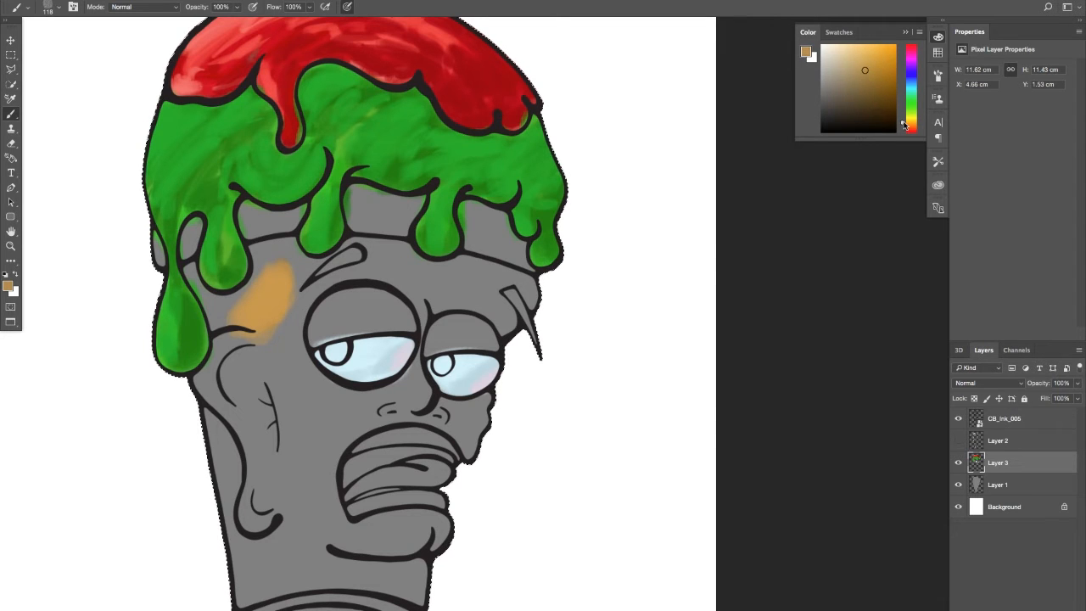
click(903, 124)
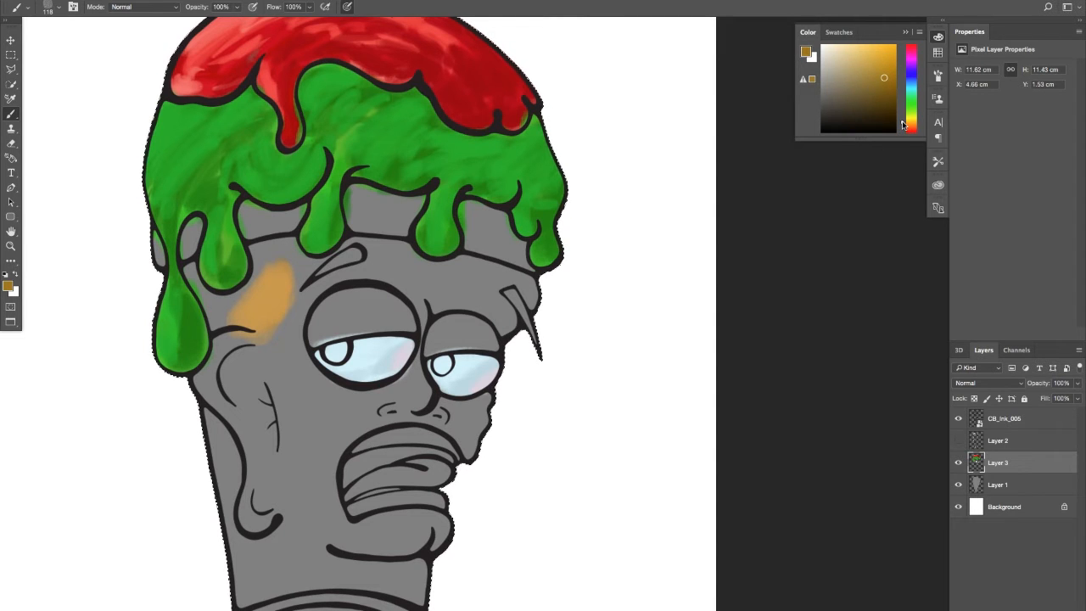
click(882, 70)
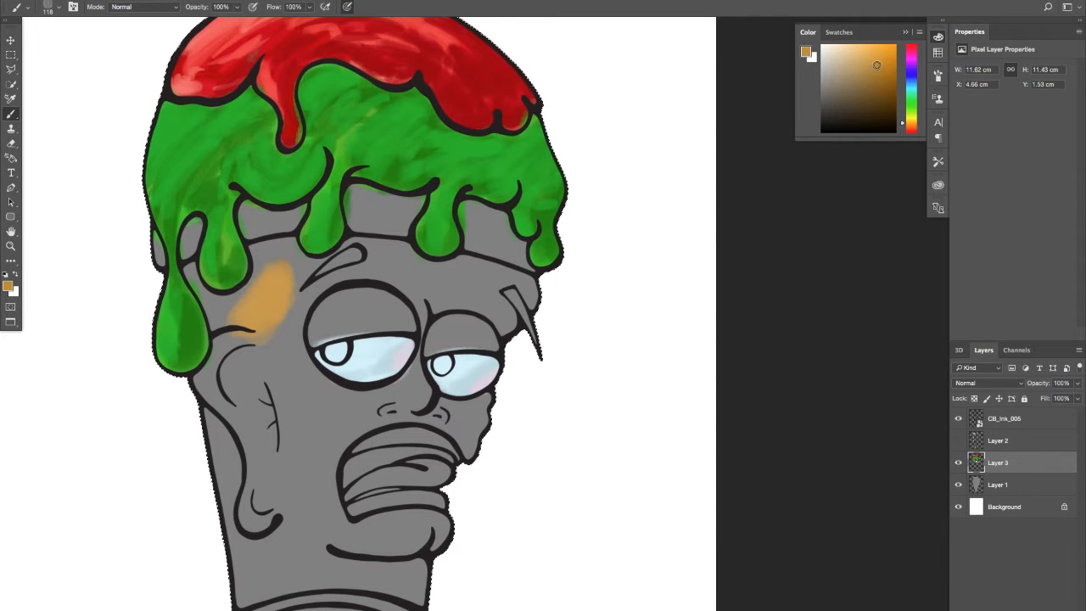
mouse_move(262, 287)
mouse_down()
mouse_move(246, 337)
mouse_move(284, 335)
mouse_up()
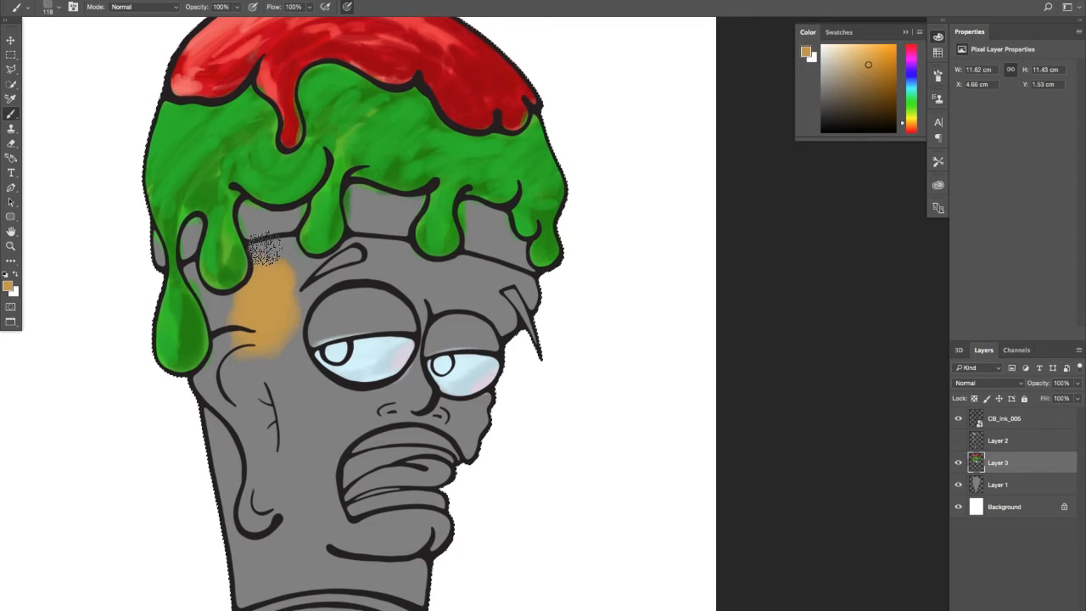
- Paint the cone rim between the green drips and the forehead beneath them with golden tan
key(super+h)
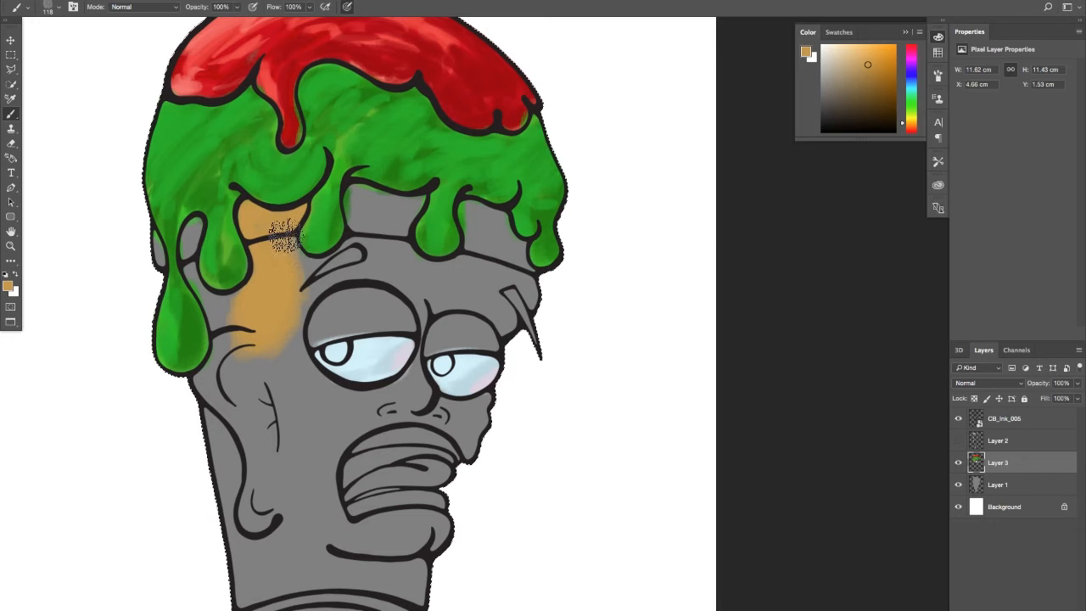
mouse_move(315, 286)
mouse_down()
mouse_move(299, 266)
mouse_move(356, 252)
mouse_move(333, 263)
mouse_move(362, 221)
mouse_move(356, 200)
mouse_move(416, 201)
mouse_move(409, 211)
mouse_move(421, 196)
mouse_move(392, 204)
mouse_move(422, 199)
mouse_up()
mouse_move(384, 265)
mouse_down()
mouse_move(400, 225)
mouse_move(379, 216)
mouse_move(386, 264)
mouse_move(393, 242)
mouse_move(445, 276)
mouse_move(482, 250)
mouse_move(474, 268)
mouse_move(471, 217)
mouse_up()
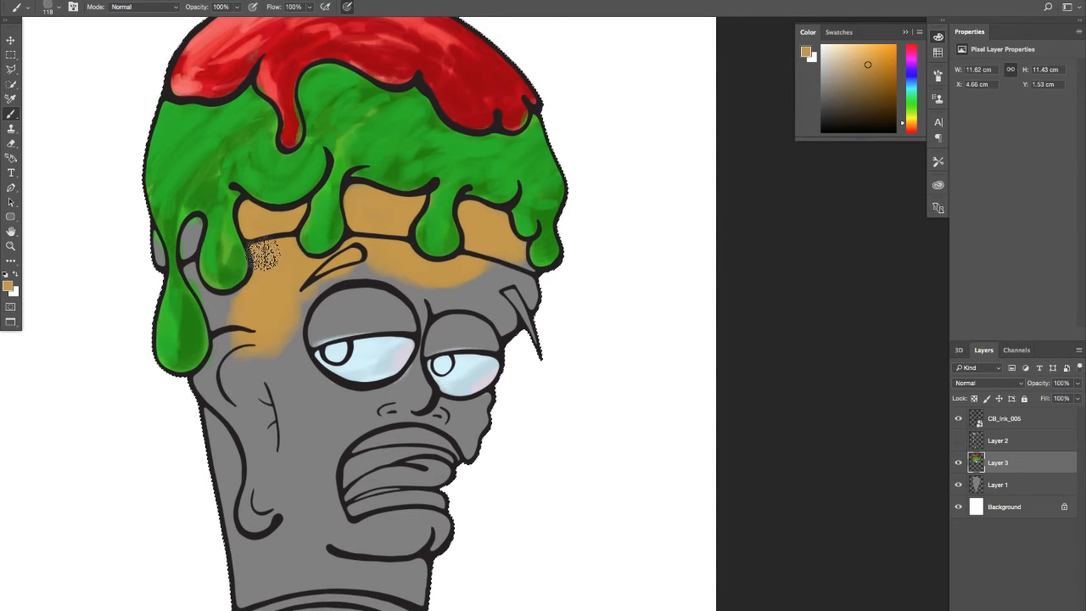
click(194, 228)
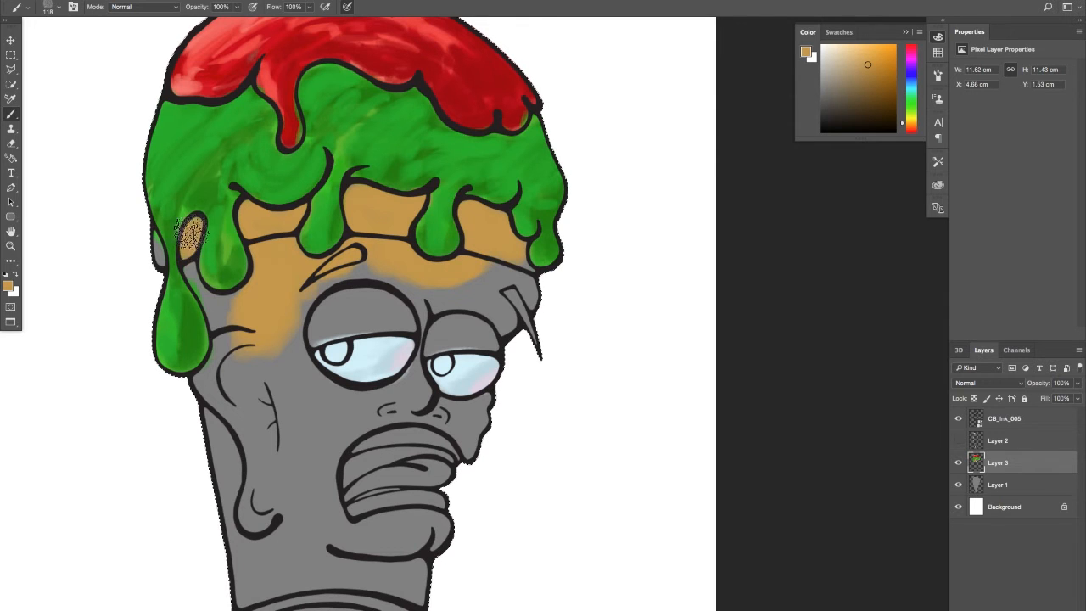
mouse_move(191, 236)
mouse_down()
mouse_move(193, 279)
mouse_move(188, 260)
mouse_move(228, 320)
mouse_move(203, 293)
mouse_move(219, 322)
mouse_up()
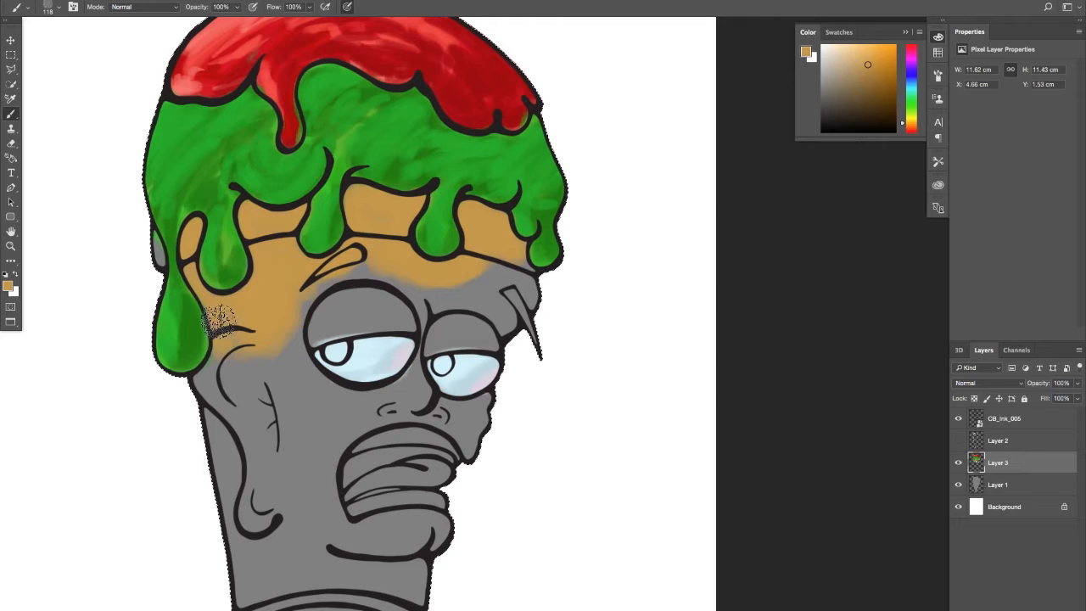
mouse_move(158, 248)
mouse_down()
mouse_move(145, 245)
mouse_move(151, 254)
mouse_up()
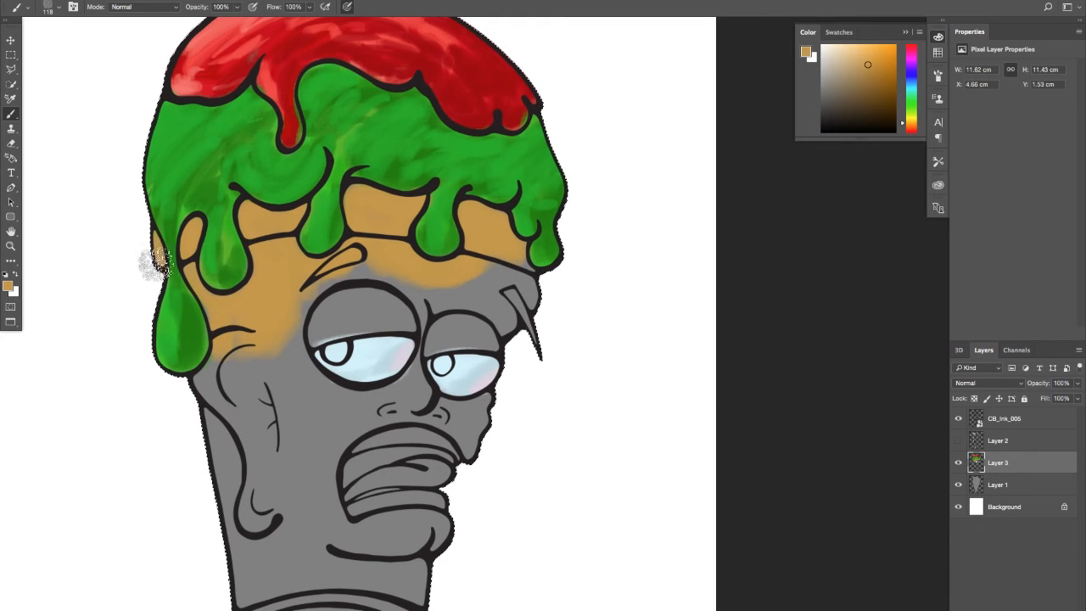
- Brush golden tan over the ear, the side of the head, the lower rim and the whole cone stem
mouse_move(193, 312)
mouse_down()
mouse_move(222, 387)
mouse_move(227, 348)
mouse_move(201, 401)
mouse_move(217, 365)
mouse_move(208, 379)
mouse_move(235, 376)
mouse_move(242, 424)
mouse_move(204, 474)
mouse_move(204, 497)
mouse_move(272, 496)
mouse_move(248, 544)
mouse_up()
drag(271, 488, 263, 339)
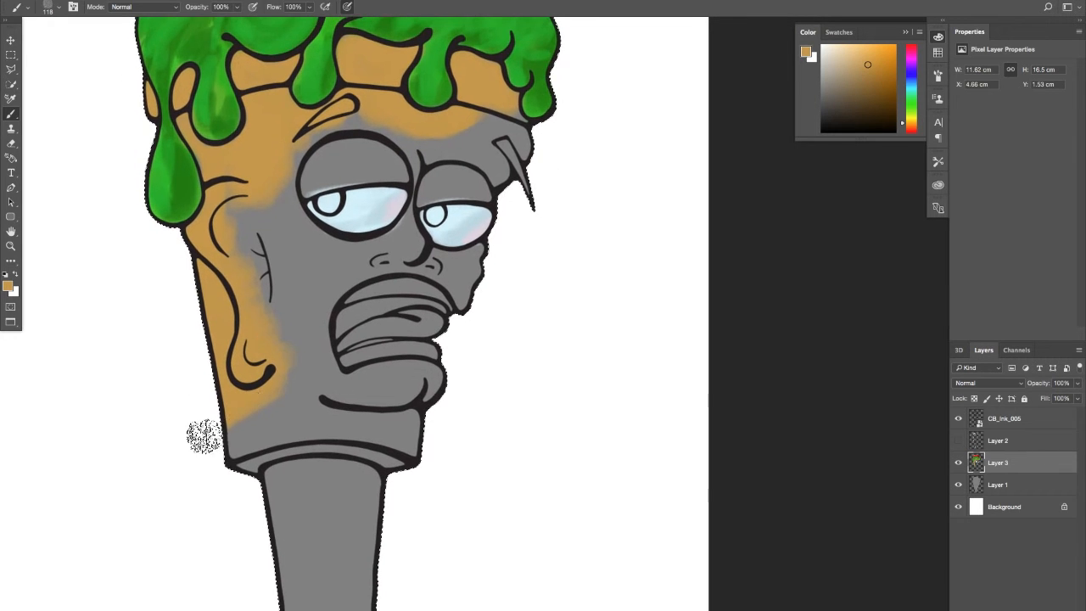
mouse_move(204, 438)
mouse_down()
mouse_move(221, 485)
mouse_move(204, 509)
mouse_move(230, 557)
mouse_move(382, 490)
mouse_move(251, 510)
mouse_move(365, 541)
mouse_up()
drag(308, 383, 318, 274)
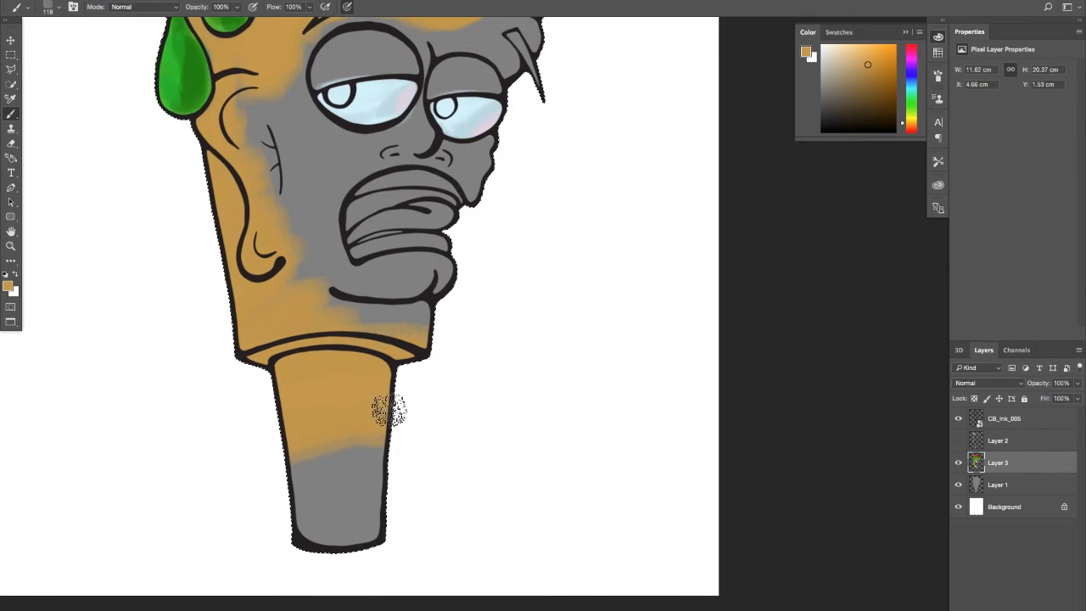
mouse_move(414, 431)
mouse_down()
mouse_move(296, 527)
mouse_move(347, 524)
mouse_move(368, 546)
mouse_move(291, 420)
mouse_move(335, 512)
mouse_up()
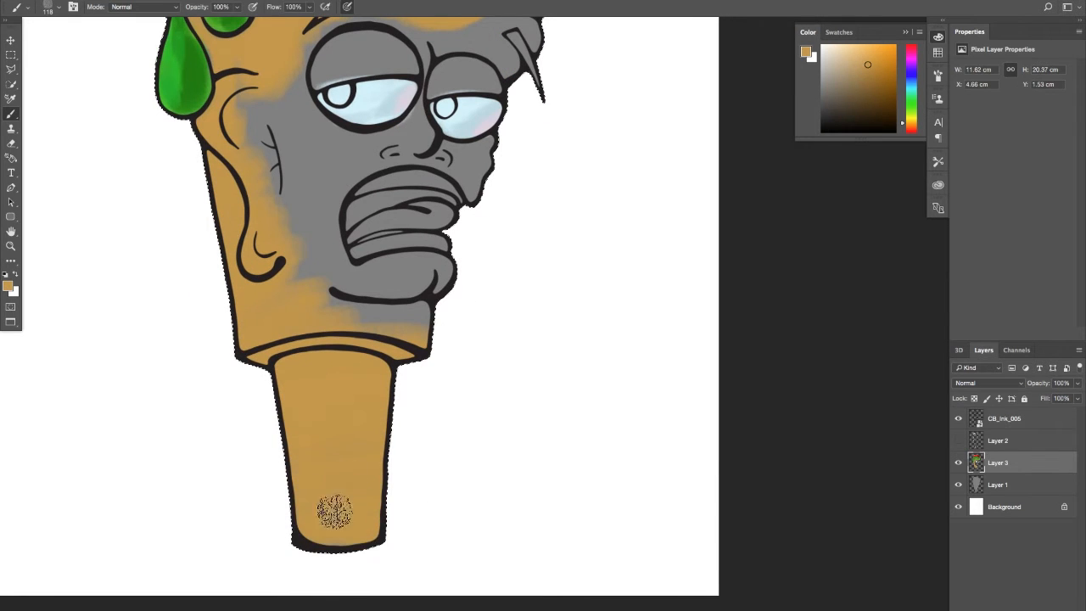
- Fill the chin, cheeks, nose, brow area and both eyebrows with golden tan, leaving the eyelids and mouth interior unpainted
drag(302, 357, 263, 462)
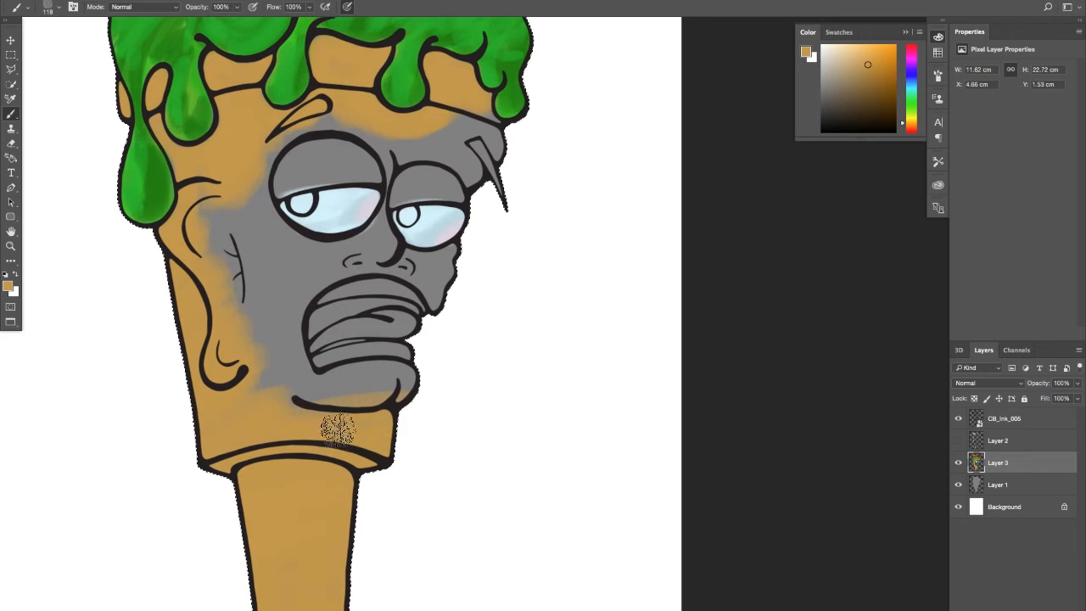
mouse_move(371, 397)
mouse_down()
mouse_move(296, 398)
mouse_move(409, 385)
mouse_move(370, 371)
mouse_move(383, 381)
mouse_move(296, 392)
mouse_move(263, 311)
mouse_move(299, 358)
mouse_move(285, 291)
mouse_move(284, 372)
mouse_move(263, 411)
mouse_move(244, 388)
mouse_move(322, 248)
mouse_move(269, 311)
mouse_move(348, 266)
mouse_move(401, 265)
mouse_move(427, 280)
mouse_move(380, 263)
mouse_move(433, 275)
mouse_move(416, 268)
mouse_move(443, 303)
mouse_move(454, 248)
mouse_move(440, 263)
mouse_move(386, 253)
mouse_move(379, 225)
mouse_move(354, 253)
mouse_move(369, 257)
mouse_move(272, 270)
mouse_move(252, 225)
mouse_move(290, 248)
mouse_move(260, 222)
mouse_move(286, 235)
mouse_move(246, 157)
mouse_move(250, 224)
mouse_move(261, 154)
mouse_move(250, 227)
mouse_move(262, 153)
mouse_move(260, 228)
mouse_move(247, 176)
mouse_move(265, 225)
mouse_move(204, 194)
mouse_move(228, 212)
mouse_move(228, 282)
mouse_move(248, 289)
mouse_move(245, 325)
mouse_move(214, 201)
mouse_move(170, 161)
mouse_move(178, 143)
mouse_move(253, 208)
mouse_up()
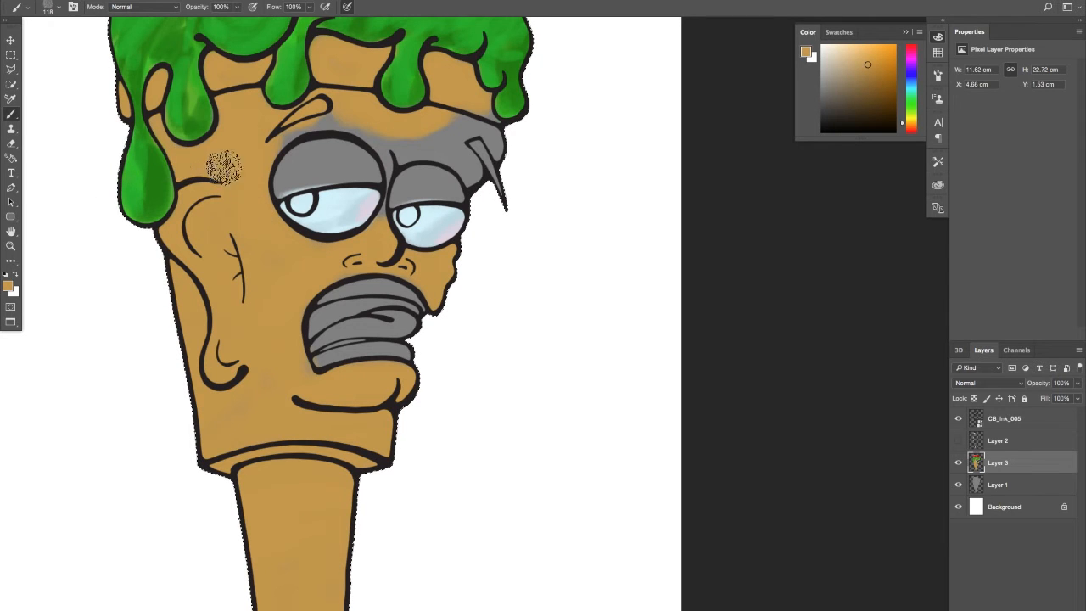
mouse_move(293, 136)
mouse_down()
mouse_move(325, 117)
mouse_move(353, 119)
mouse_move(388, 159)
mouse_move(378, 221)
mouse_move(388, 138)
mouse_move(395, 161)
mouse_move(388, 148)
mouse_move(432, 146)
mouse_move(471, 180)
mouse_move(468, 132)
mouse_move(482, 125)
mouse_move(466, 119)
mouse_move(493, 138)
mouse_move(490, 127)
mouse_move(482, 166)
mouse_move(486, 137)
mouse_move(523, 214)
mouse_up()
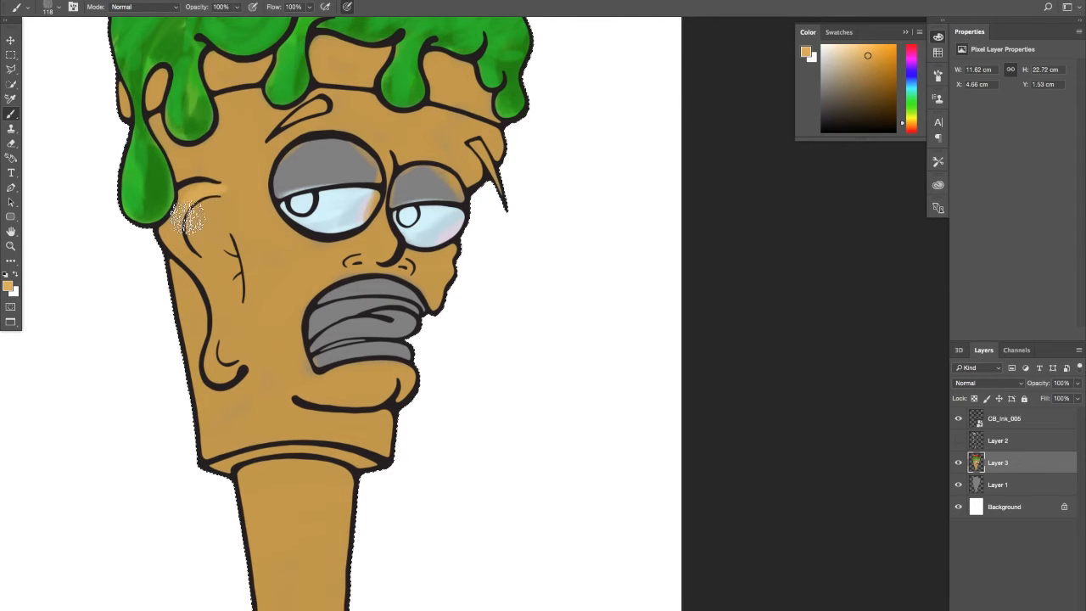
- Brush a lighter tan over the ear, cheeks, forehead and rim, keeping darker tan under the chin and along the stem's right side
mouse_move(188, 219)
mouse_down()
mouse_move(180, 246)
mouse_move(207, 196)
mouse_move(199, 263)
mouse_move(214, 293)
mouse_move(192, 224)
mouse_up()
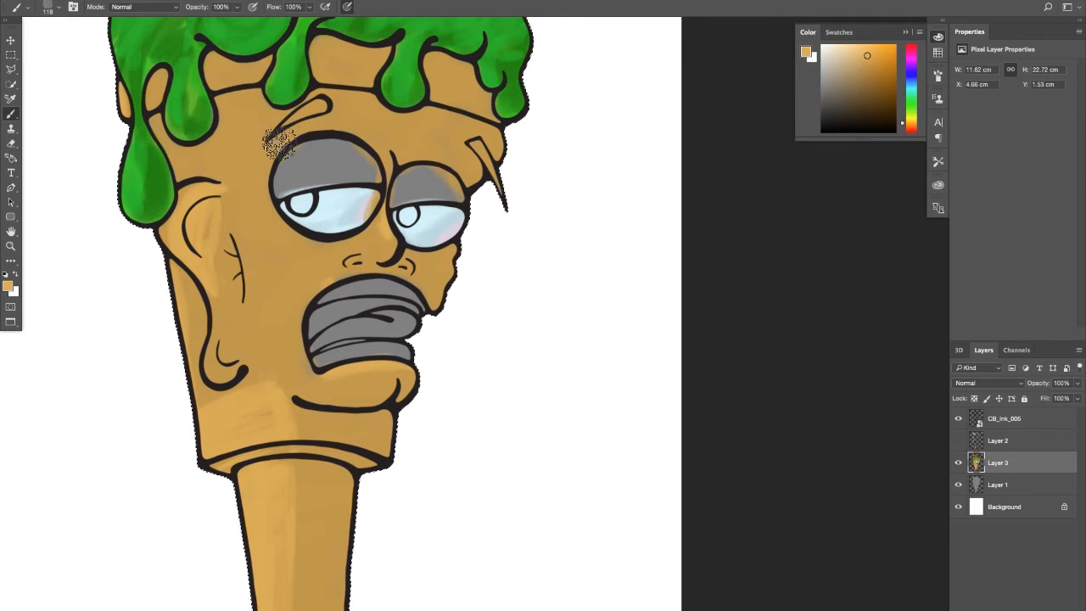
drag(336, 197, 332, 255)
drag(294, 195, 269, 199)
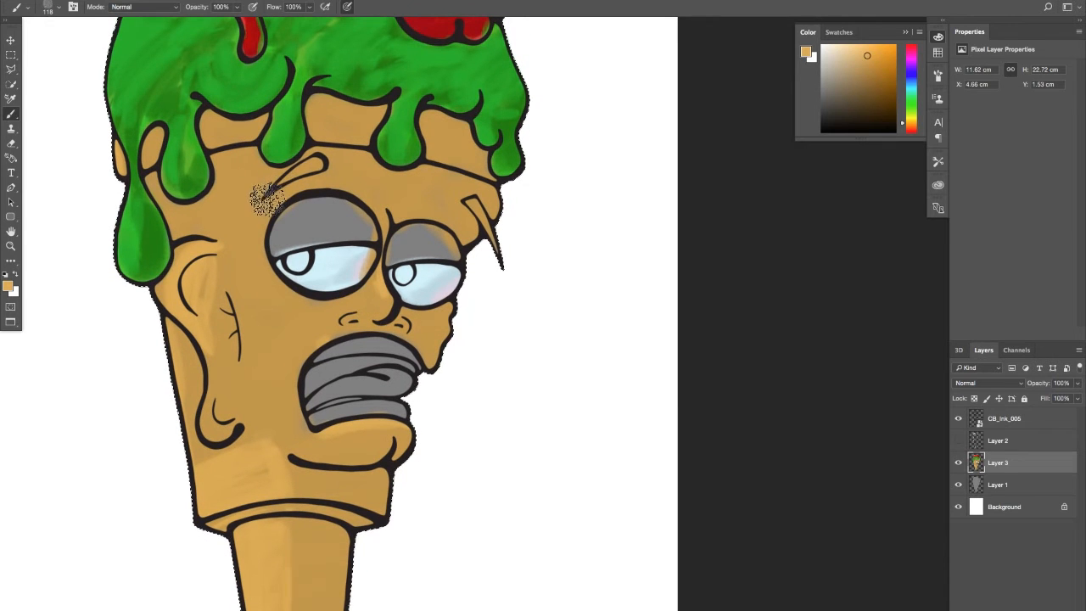
drag(330, 168, 298, 178)
drag(413, 165, 443, 218)
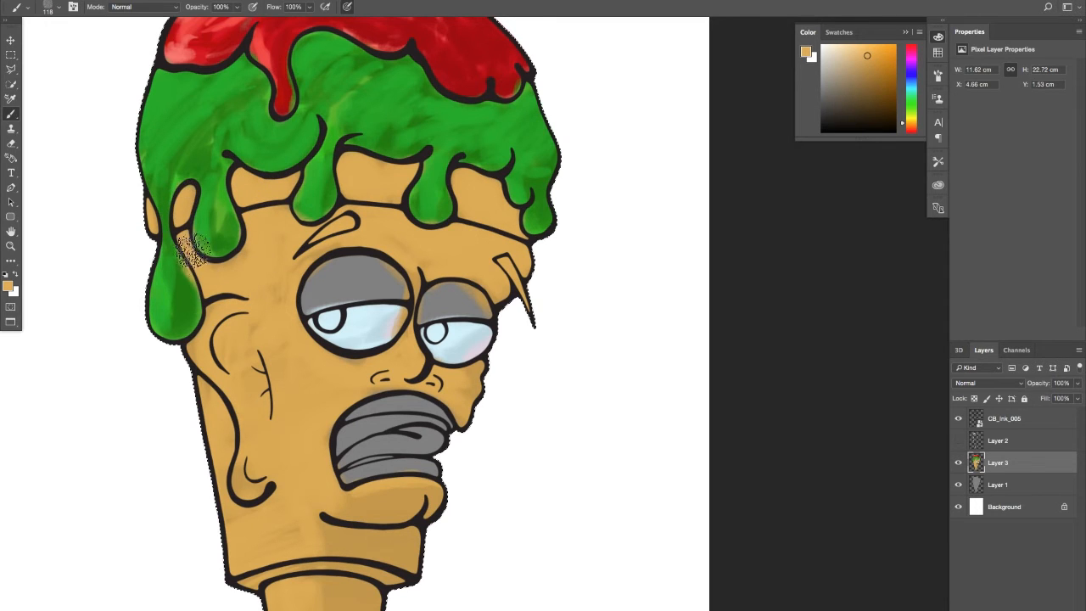
drag(271, 266, 263, 247)
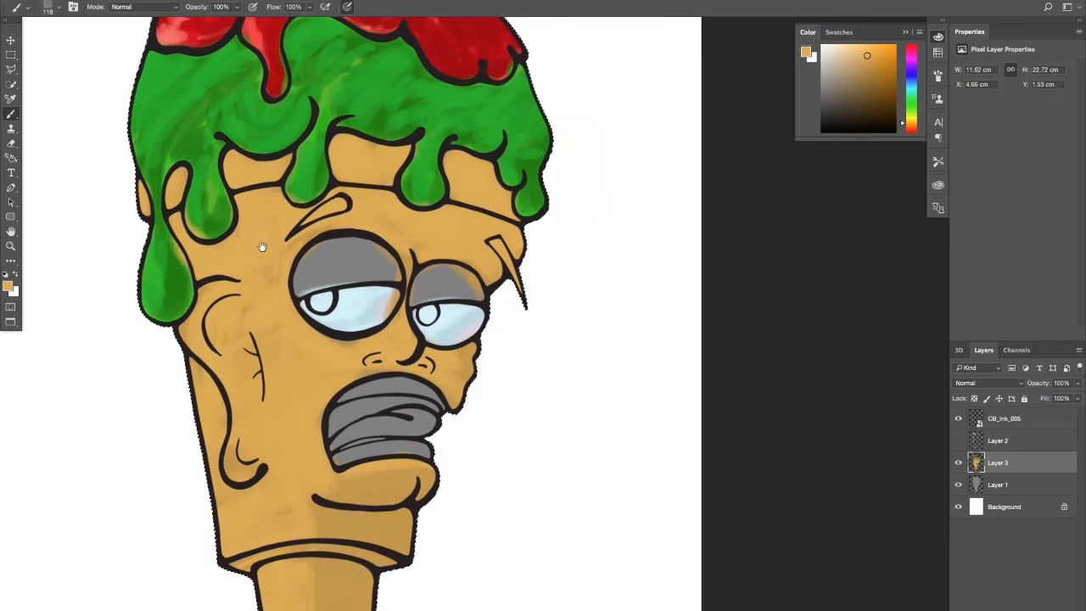
- Clean up the drip edges with green sampled from the long drip, and fill both eyelids with sampled light tan
alt+click(166, 277)
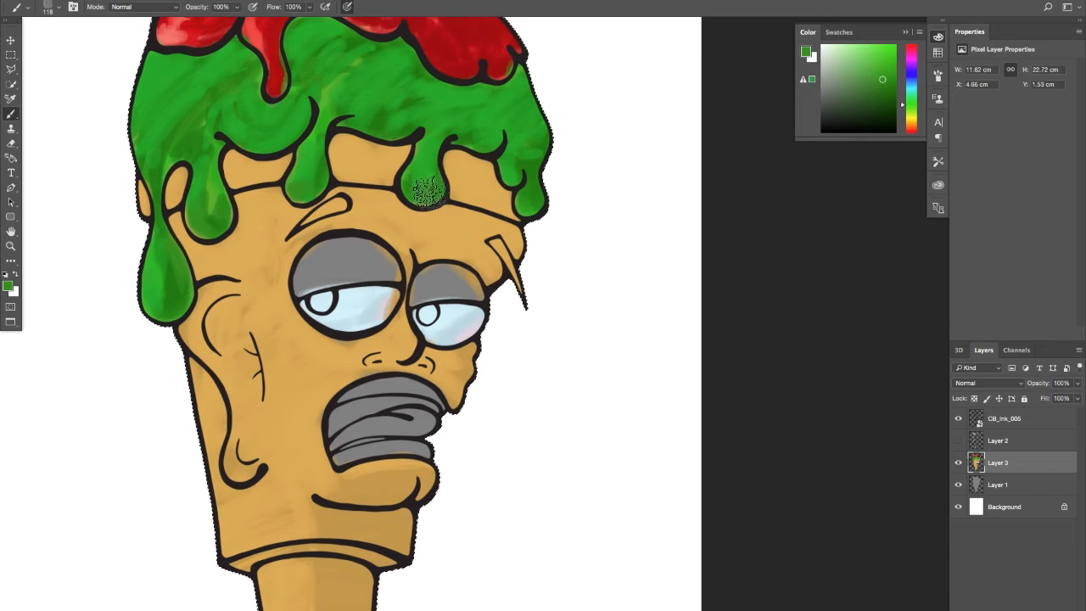
scroll(370, 292, down, 3)
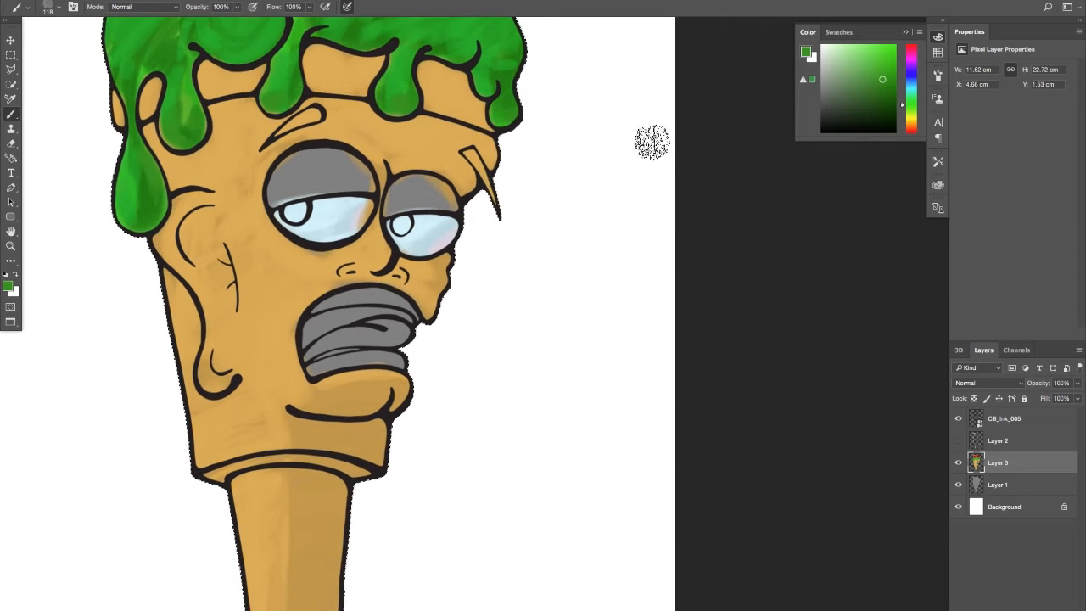
alt+click(406, 144)
mouse_move(299, 169)
mouse_down()
mouse_move(341, 158)
mouse_move(284, 165)
mouse_move(331, 158)
mouse_move(321, 174)
mouse_move(249, 194)
mouse_move(365, 177)
mouse_move(249, 206)
mouse_move(366, 181)
mouse_move(327, 149)
mouse_move(456, 191)
mouse_move(405, 181)
mouse_move(391, 201)
mouse_move(429, 174)
mouse_move(450, 198)
mouse_up()
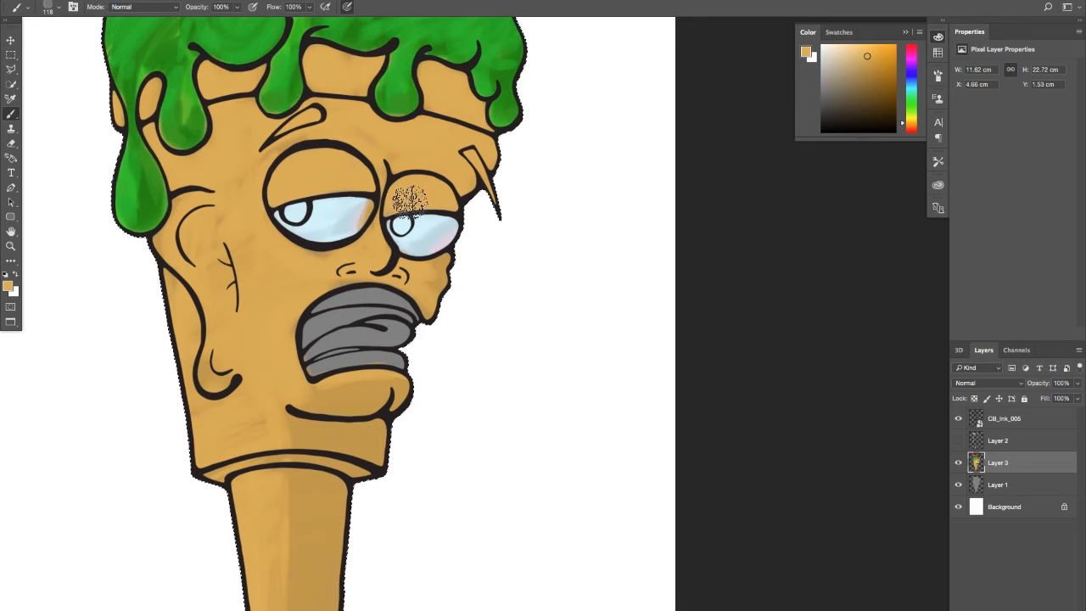
- Sample a pale lilac from the eyes and paint over the tan spill in the left eyeball's inner corner
alt+click(375, 208)
mouse_move(378, 206)
mouse_down()
mouse_move(347, 222)
mouse_move(360, 204)
mouse_move(447, 237)
mouse_up()
alt+click(447, 237)
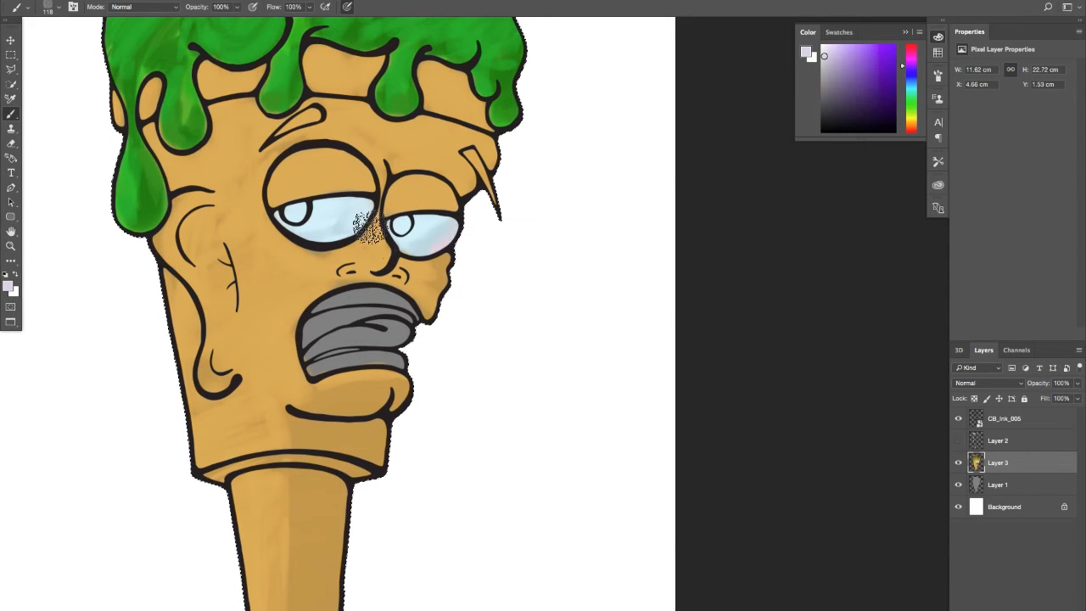
drag(338, 239, 340, 218)
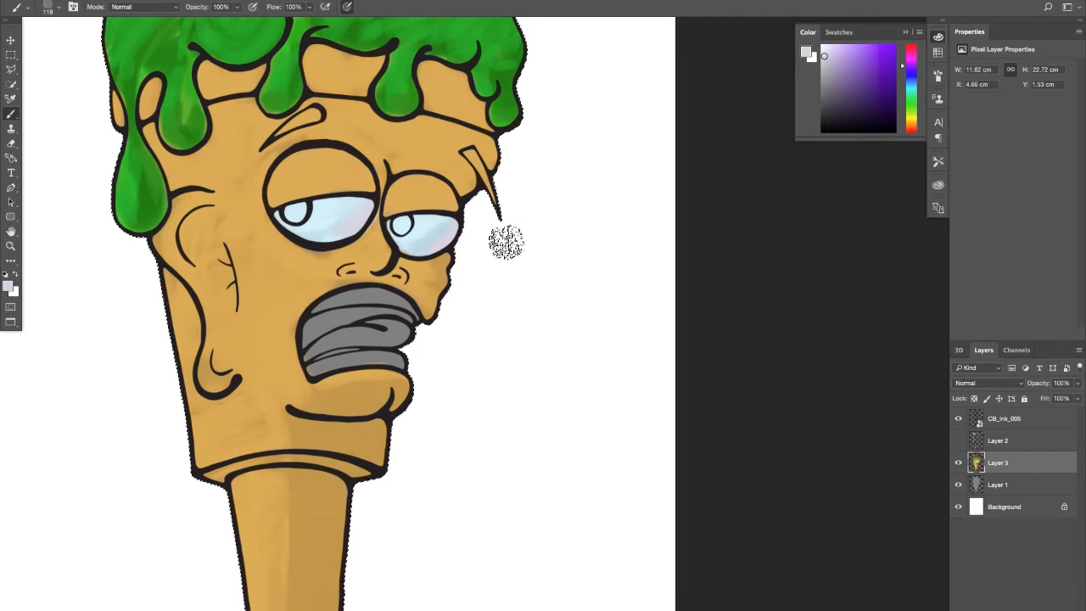
- Sample pale blue from the right eyeball, lighten it slightly and paint the upper and lower teeth with it
alt+click(423, 245)
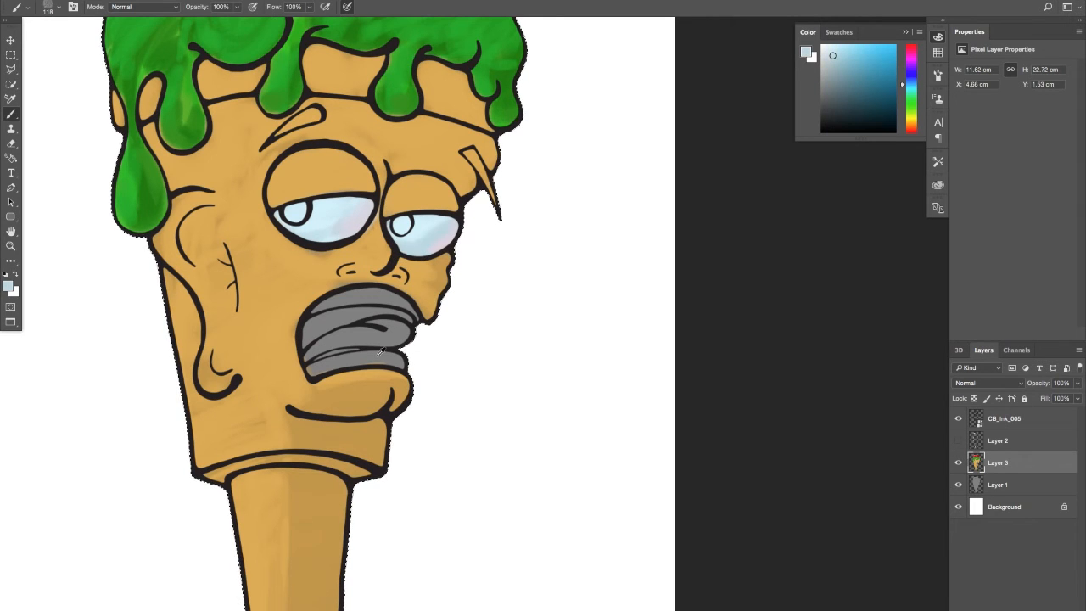
click(833, 53)
drag(355, 297, 378, 297)
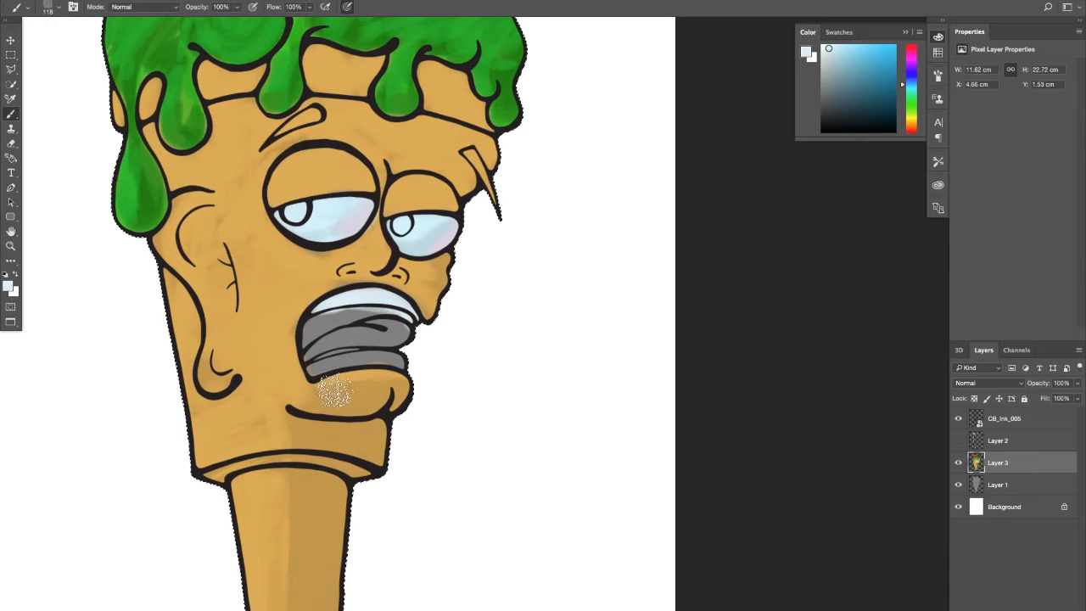
mouse_move(341, 357)
mouse_down()
mouse_move(312, 368)
mouse_move(408, 360)
mouse_move(333, 359)
mouse_move(400, 285)
mouse_move(420, 238)
mouse_move(414, 278)
mouse_up()
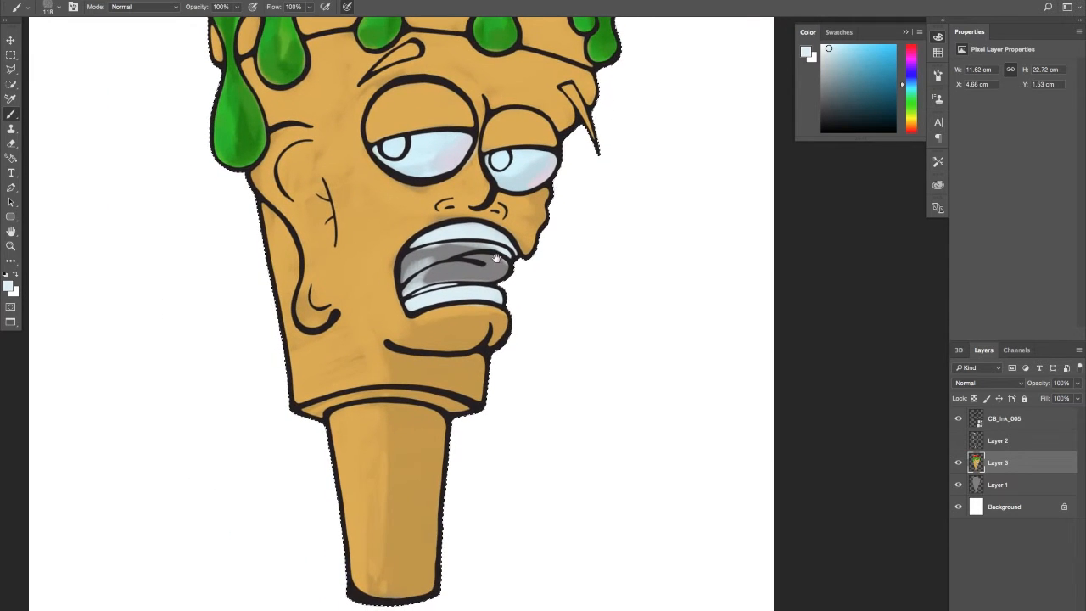
- Sample the darker tan and shade the stem, jaw, ear and the forehead beneath the green drips
drag(395, 340, 376, 333)
alt+click(385, 356)
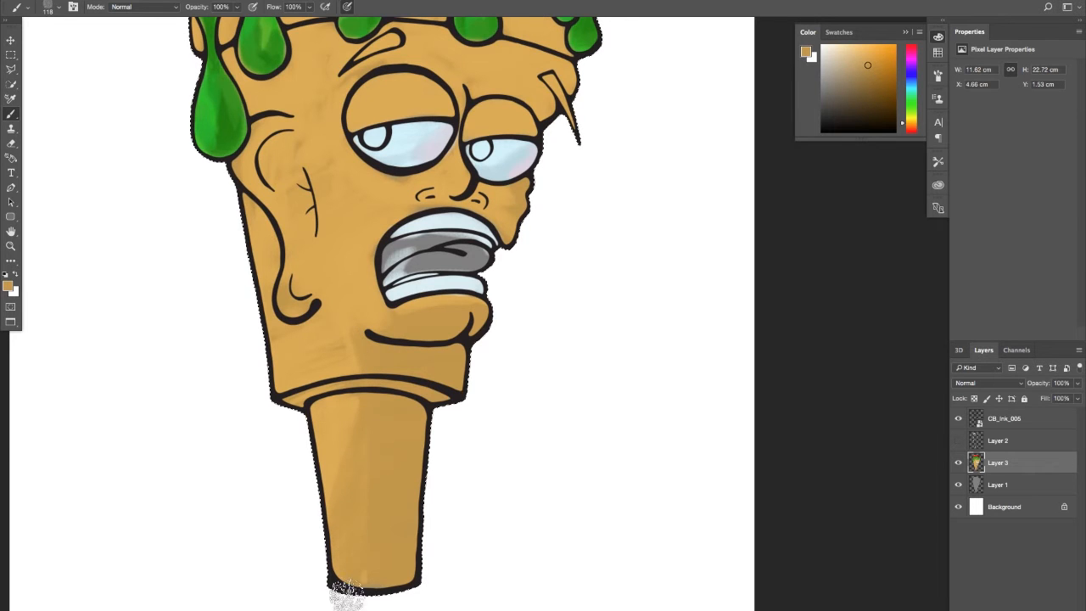
drag(381, 352, 366, 480)
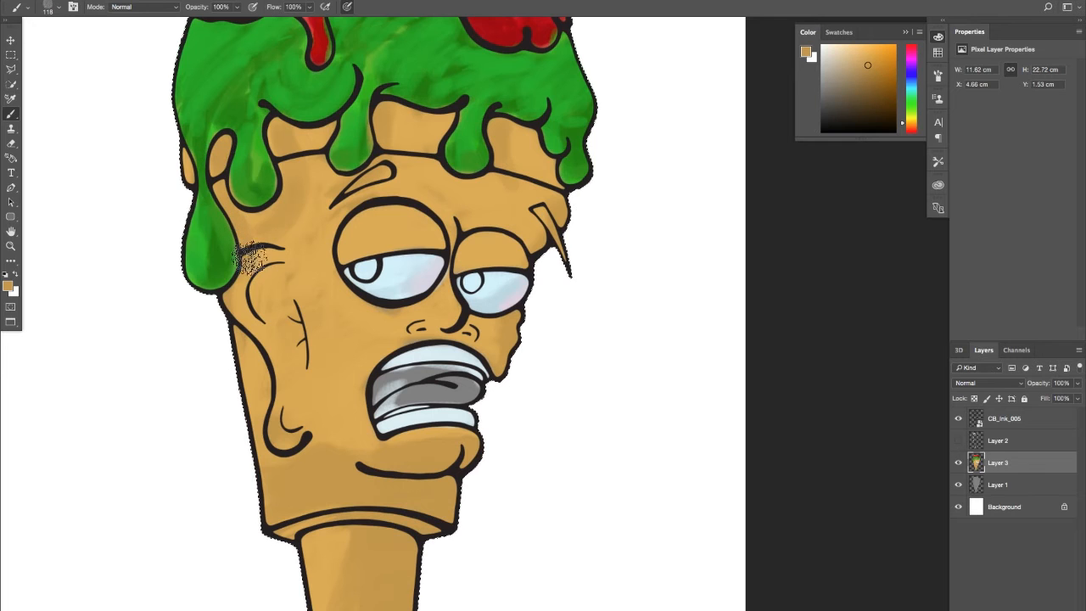
- Sample the icing green and paint over the tan spill along the edges of the short green drips
drag(178, 162, 163, 243)
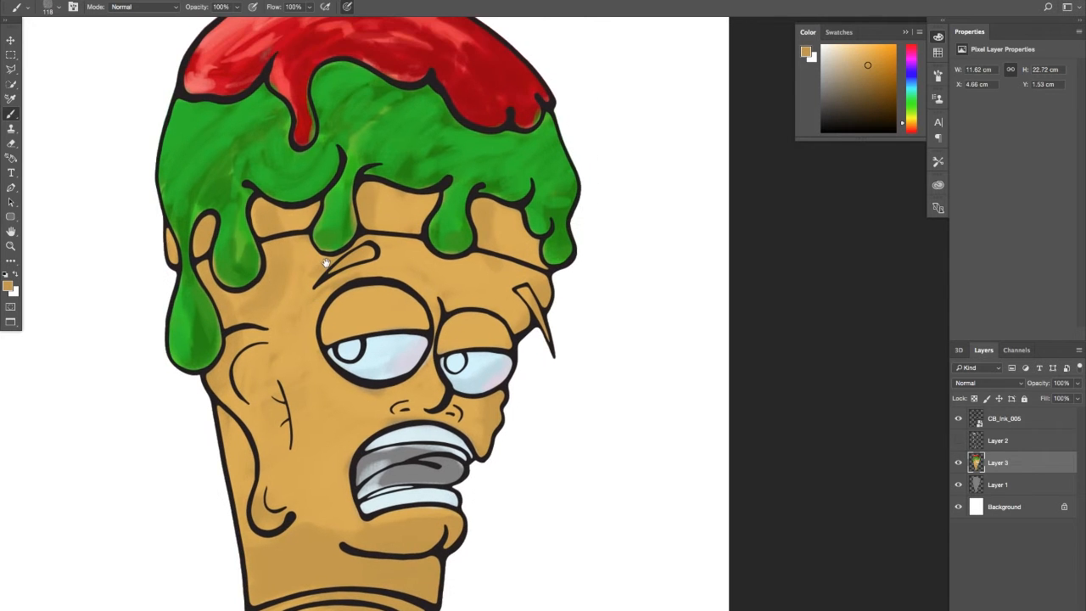
alt+click(220, 263)
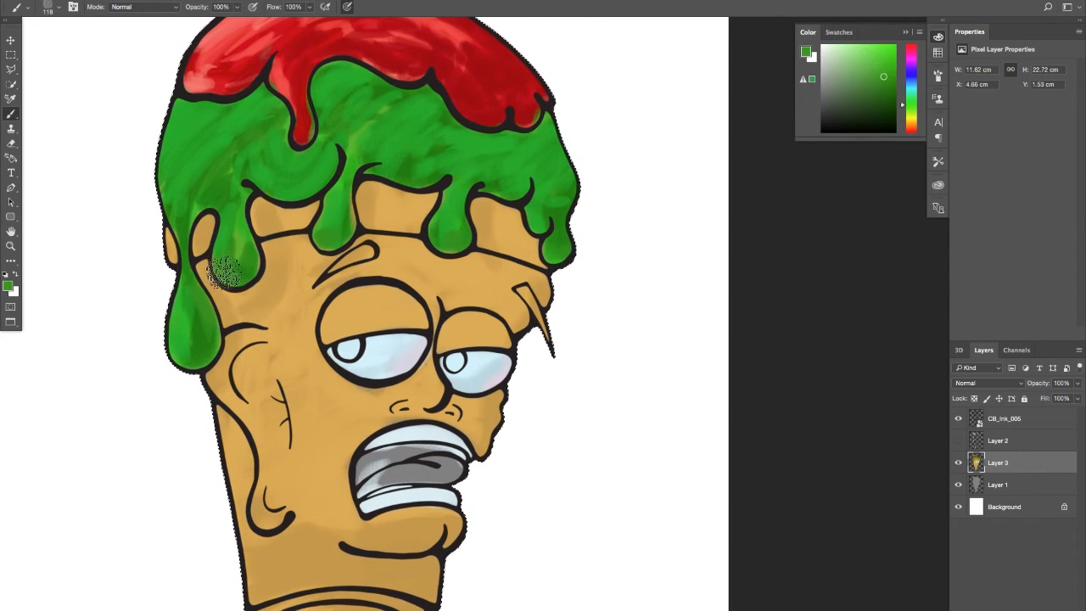
drag(225, 273, 254, 257)
mouse_move(350, 219)
mouse_down()
mouse_move(326, 237)
mouse_move(341, 237)
mouse_move(348, 218)
mouse_up()
drag(468, 239, 450, 248)
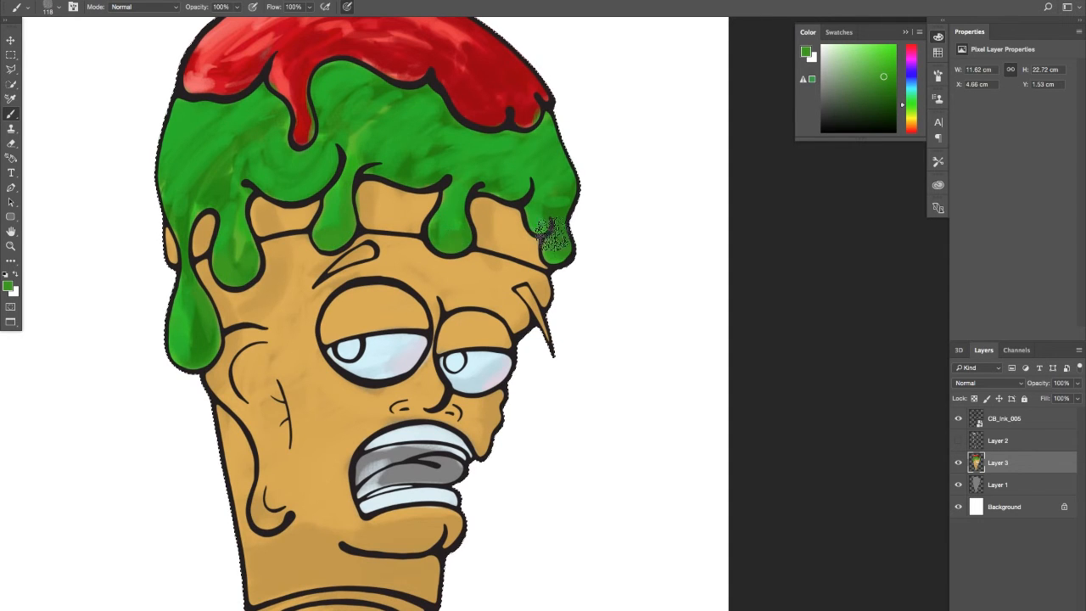
drag(552, 234, 561, 249)
- Sample dark red from the top icing and fill both eyebrows with it
drag(416, 310, 388, 275)
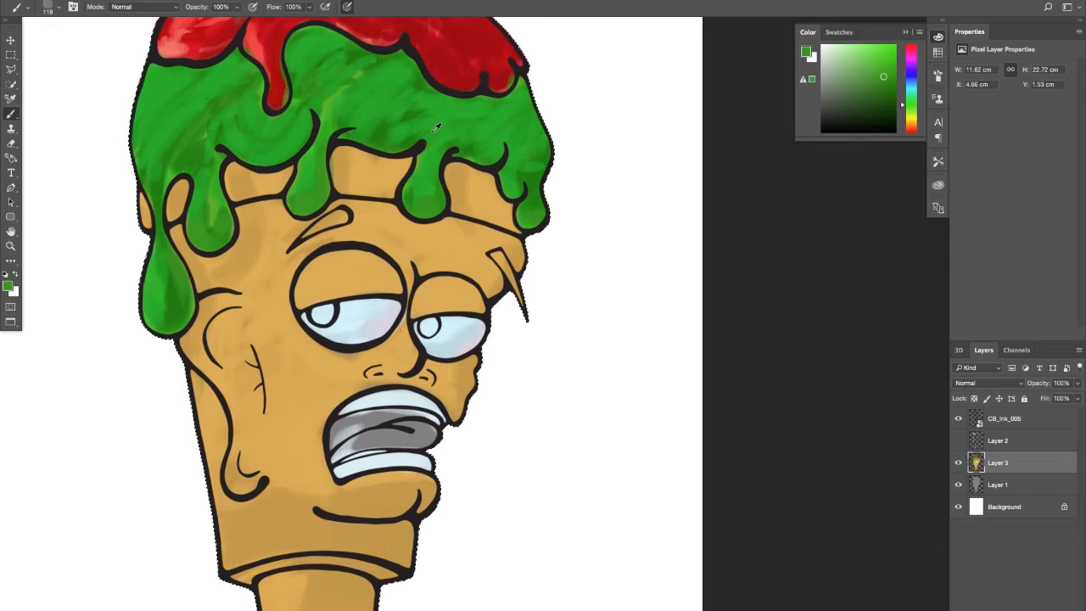
alt+click(472, 65)
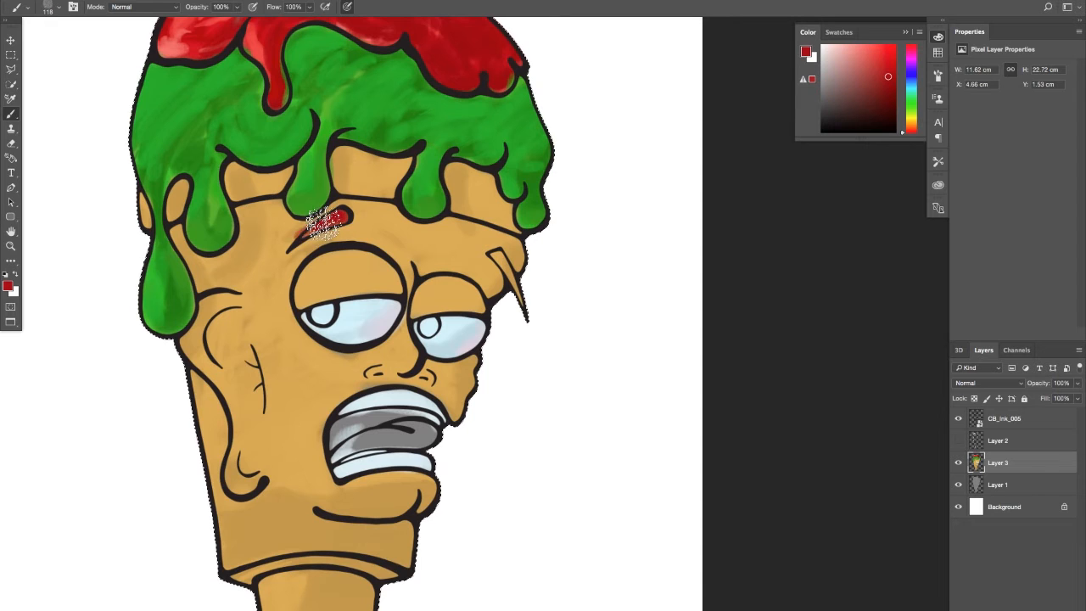
drag(296, 241, 343, 215)
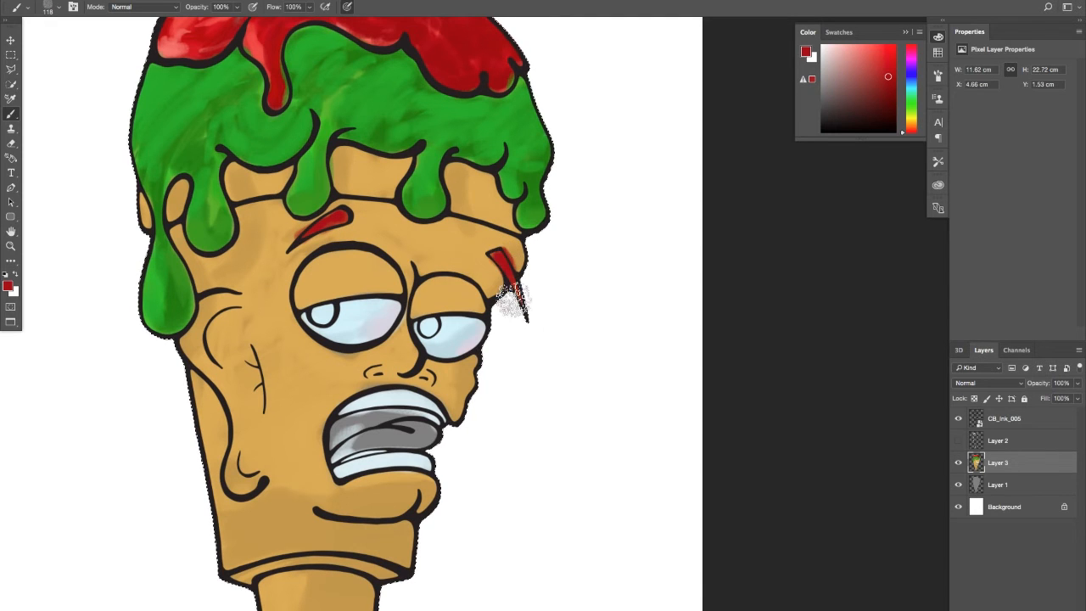
- Highlight both eyebrows with lighter red sampled from the icing, and clean up the skin around them with sampled light tan
alt+click(436, 43)
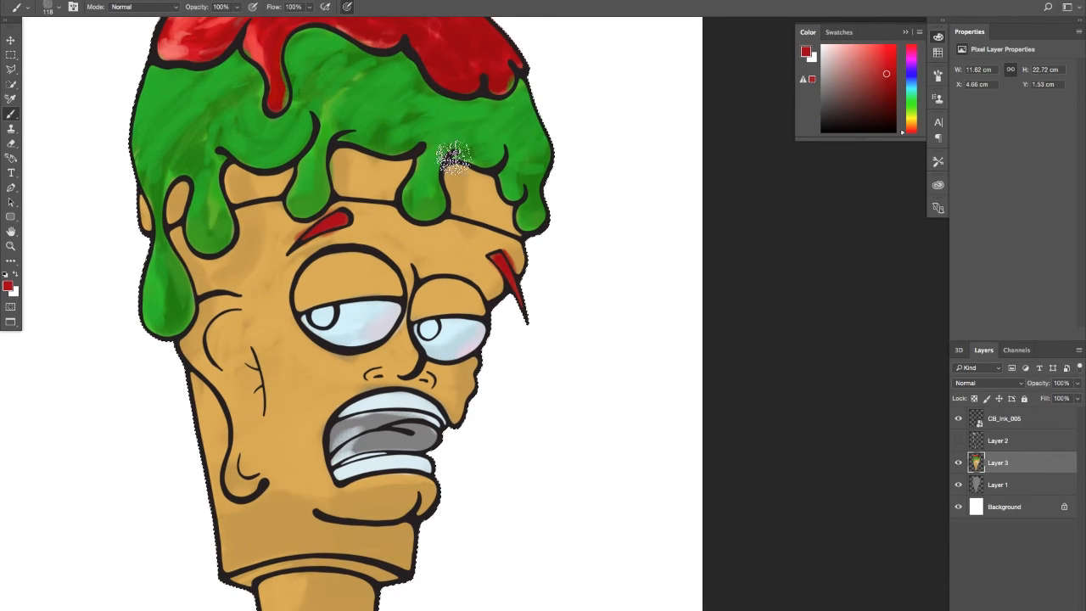
alt+click(272, 70)
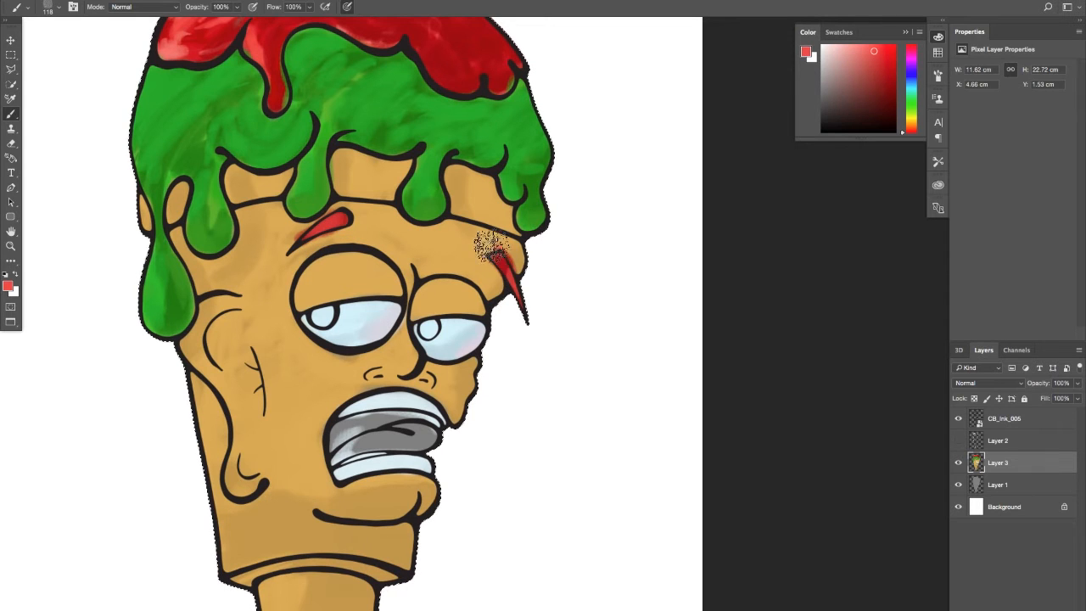
alt+click(323, 243)
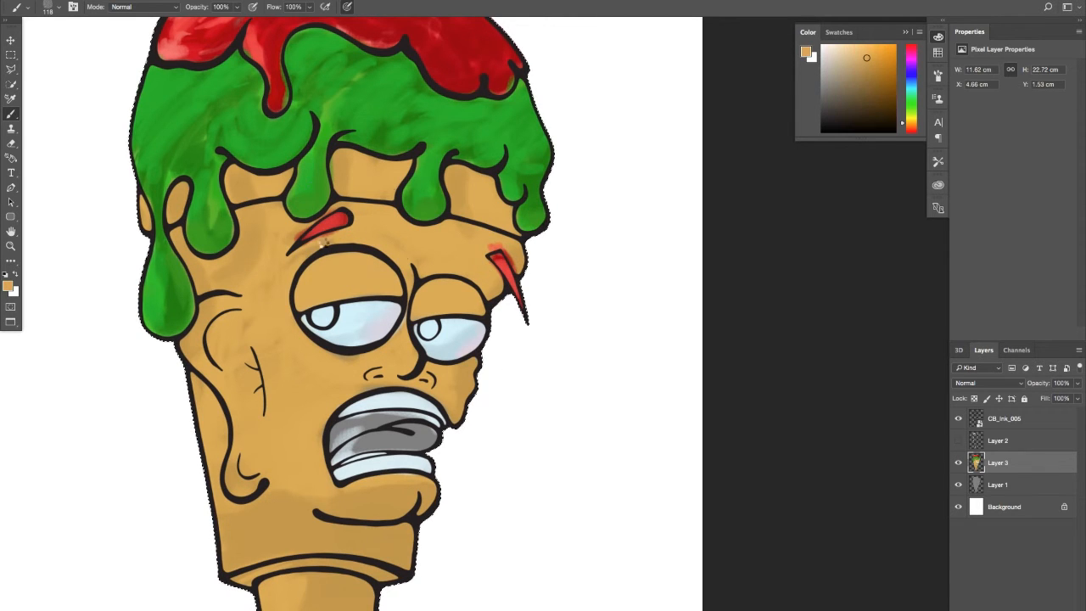
drag(326, 241, 295, 225)
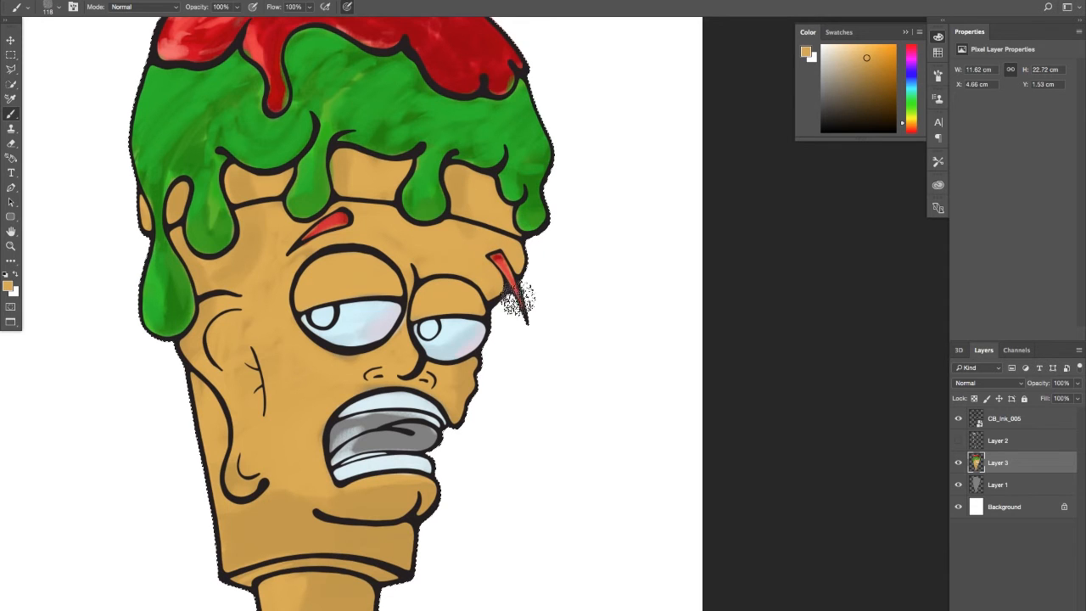
- Pick a pinkish red and paint the tongue, and fill the upper inside of the mouth with dark maroon
mouse_move(284, 338)
mouse_down()
mouse_move(309, 280)
mouse_move(322, 302)
mouse_up()
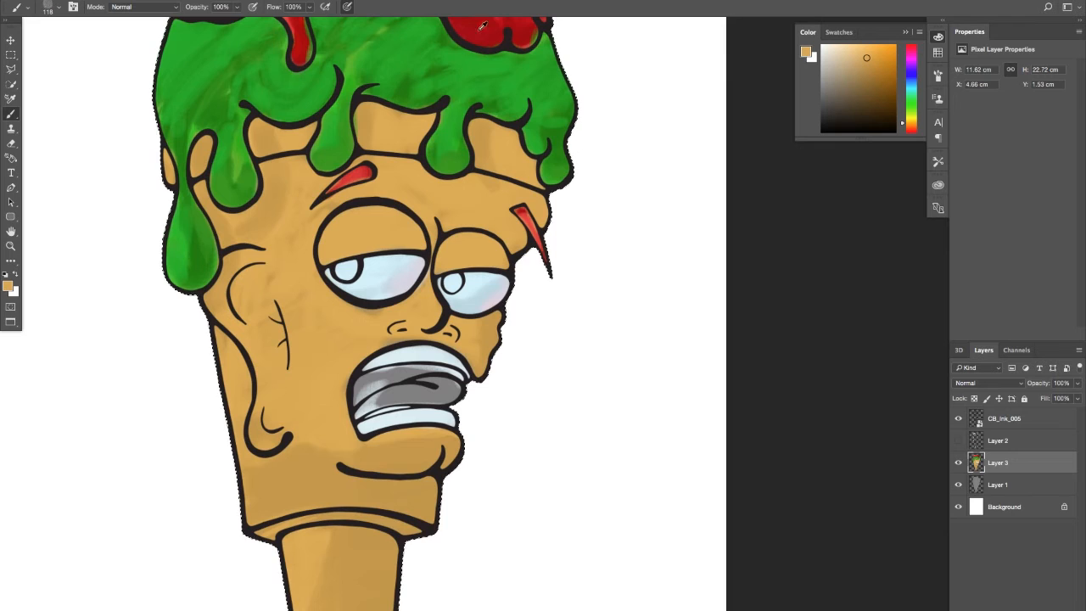
click(905, 127)
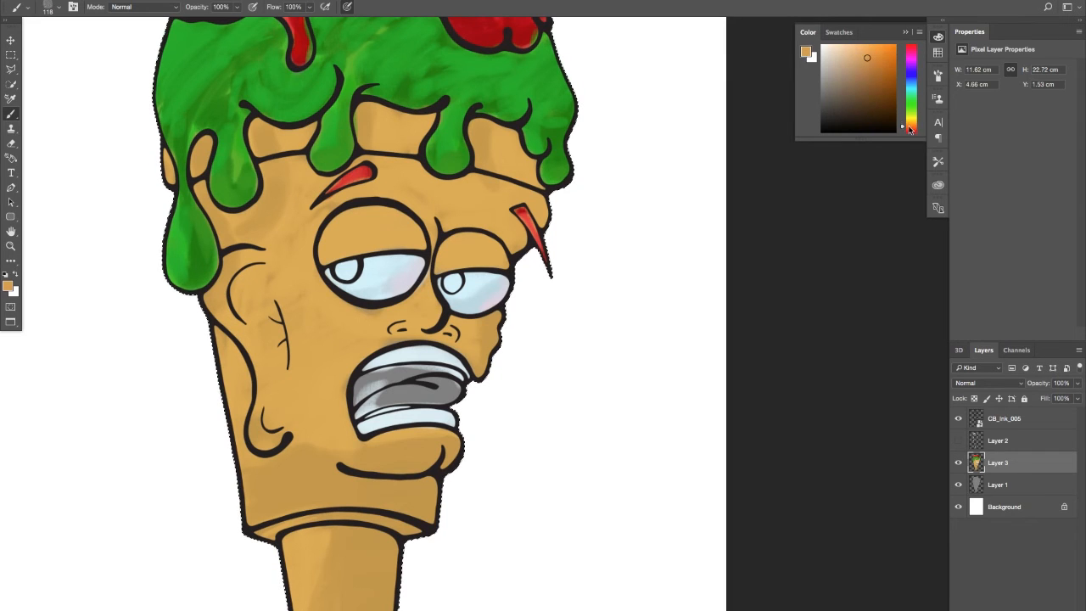
click(869, 55)
drag(906, 134, 920, 56)
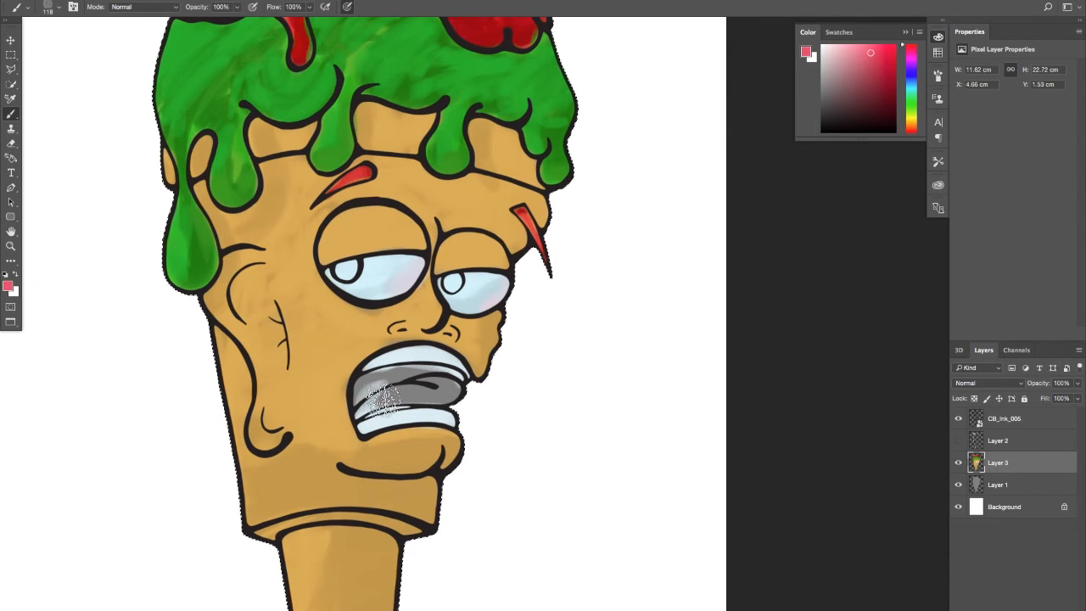
drag(386, 397, 366, 407)
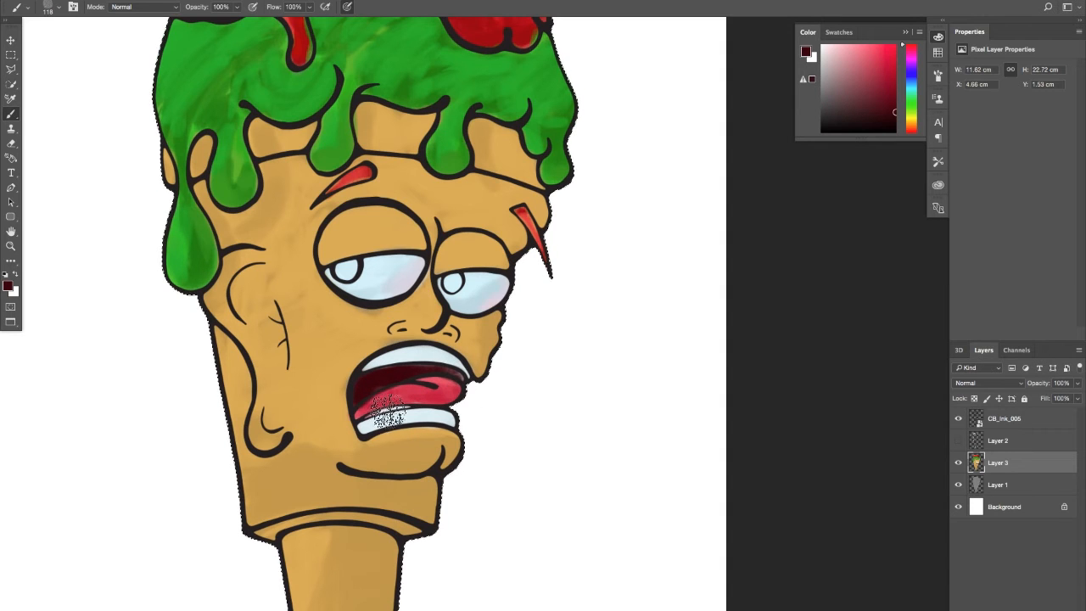
- Paint maroon into the gap below the tongue and cover the spill on the lower teeth with sampled tooth white
drag(374, 414, 401, 411)
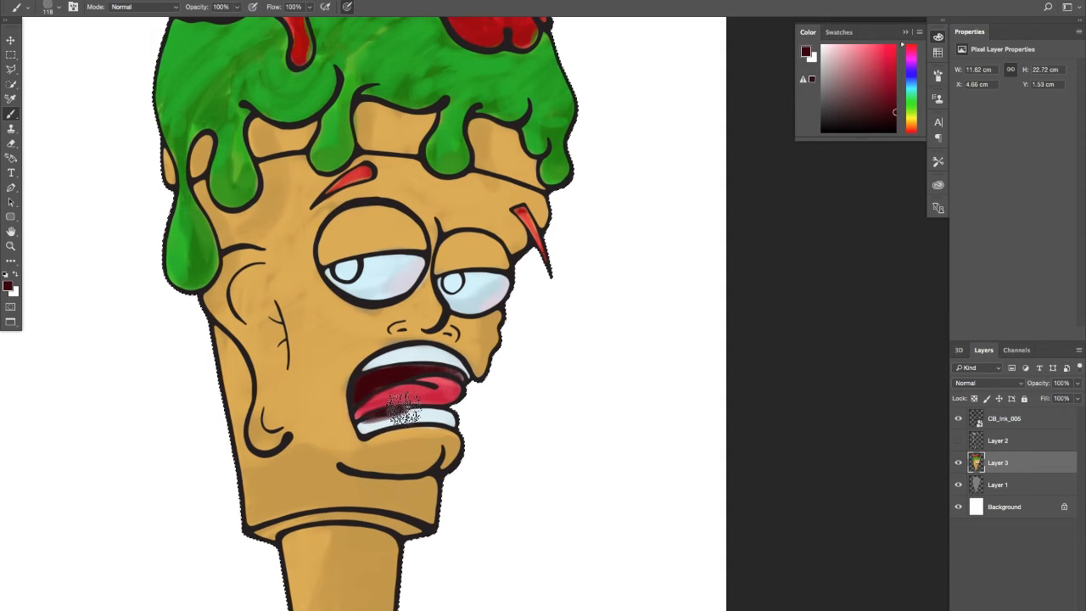
alt+click(414, 414)
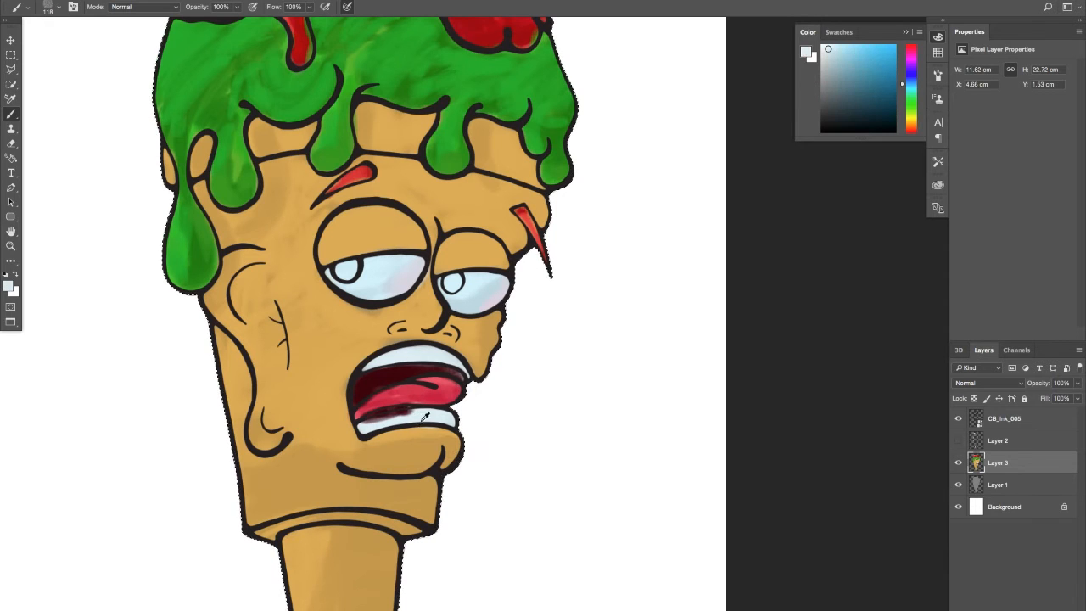
mouse_move(406, 415)
mouse_down()
mouse_move(371, 425)
mouse_move(452, 386)
mouse_move(418, 384)
mouse_up()
- Sample the mouth's maroon, reduce the brush to 45 px and fill the gaps below the tongue and beneath the upper teeth
key(z)
key(b)
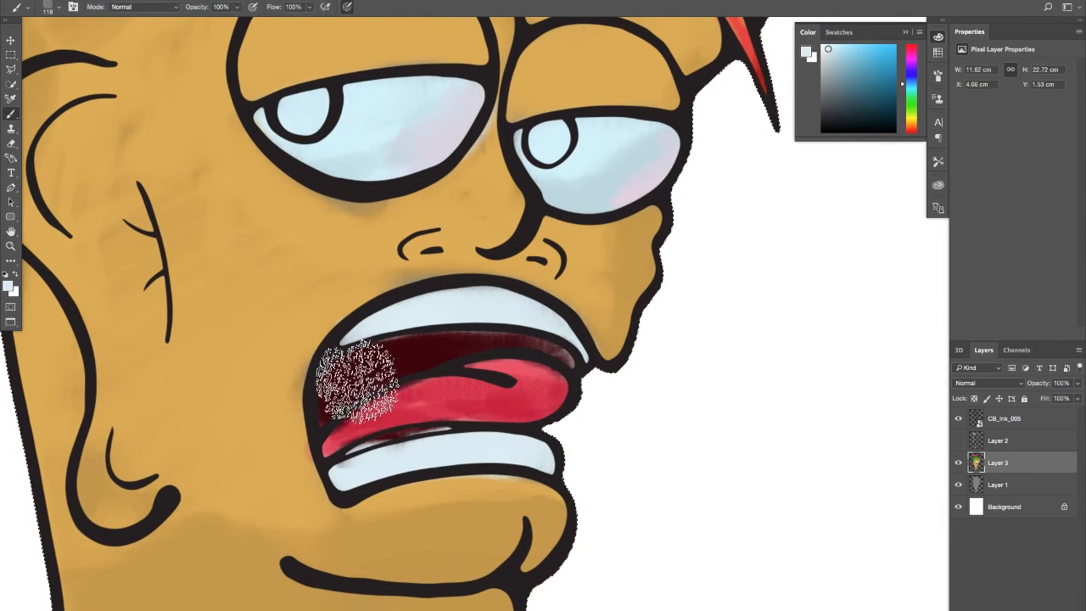
alt+click(371, 354)
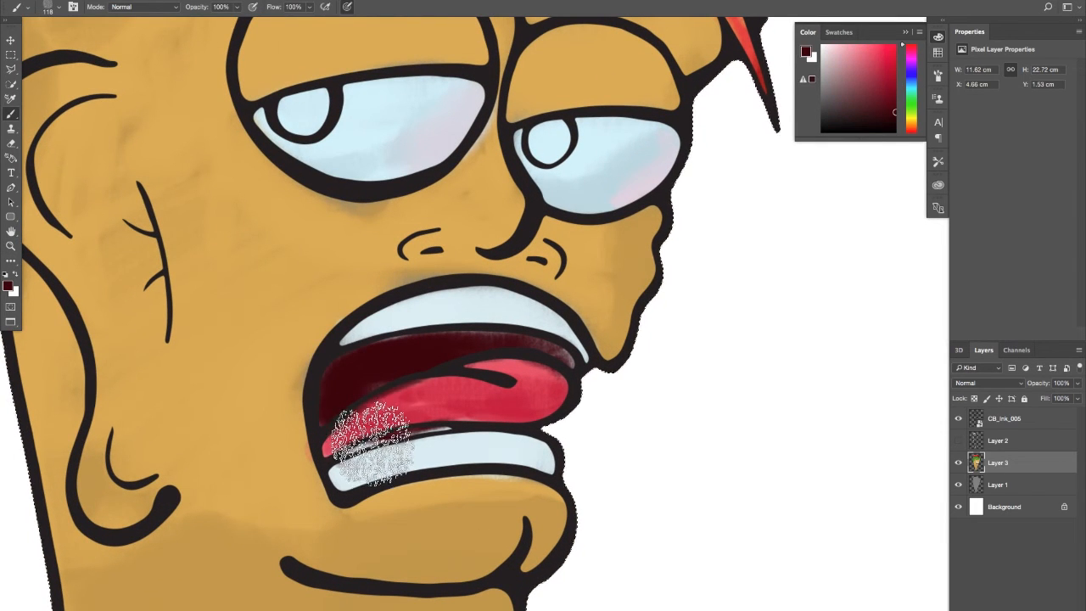
key(bracketleft)
key(bracketleft)
key(bracketleft)
key(bracketleft)
key(bracketleft)
key(bracketleft)
key(bracketleft)
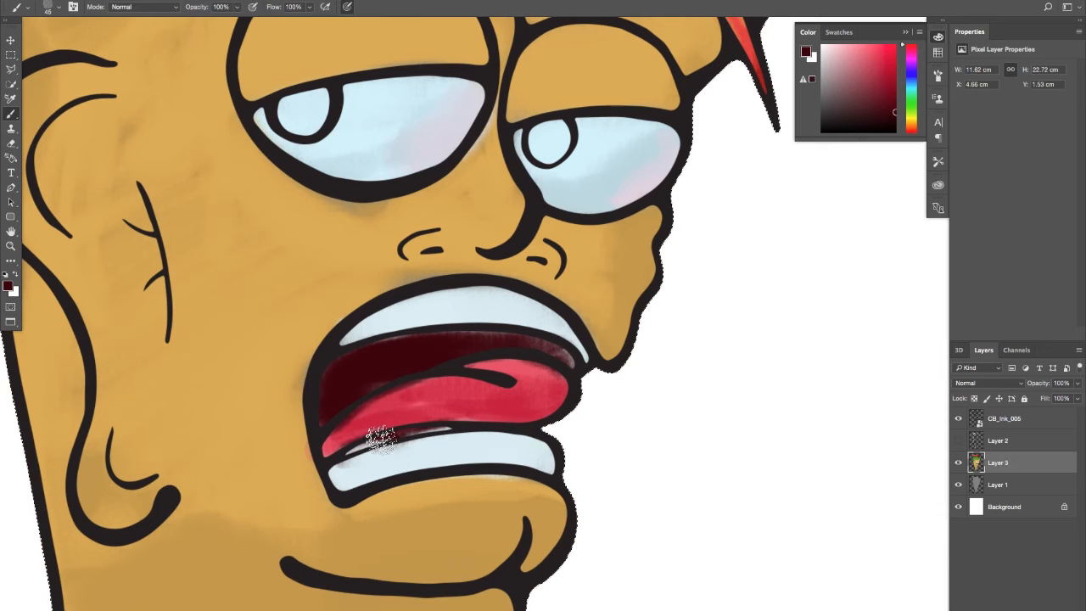
mouse_move(376, 437)
mouse_down()
mouse_move(349, 449)
mouse_move(448, 429)
mouse_move(352, 450)
mouse_move(440, 432)
mouse_up()
mouse_move(567, 356)
mouse_down()
mouse_move(535, 337)
mouse_move(461, 332)
mouse_up()
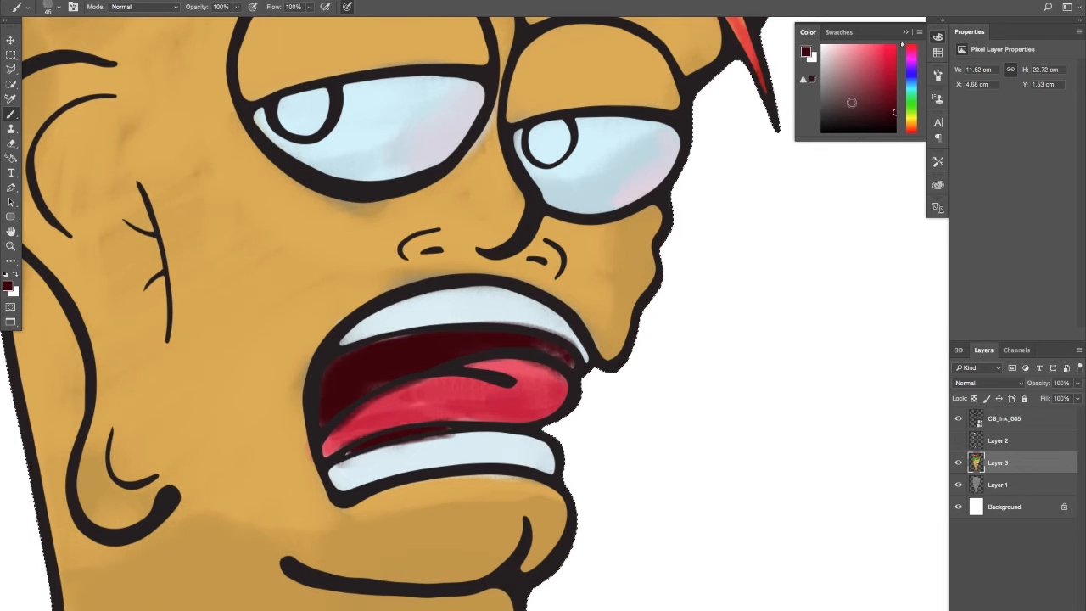
- Clean the upper edge of the lower teeth with sampled tooth white and the skin around the mouth with sampled tan
alt+click(366, 460)
drag(349, 468, 453, 444)
alt+click(458, 489)
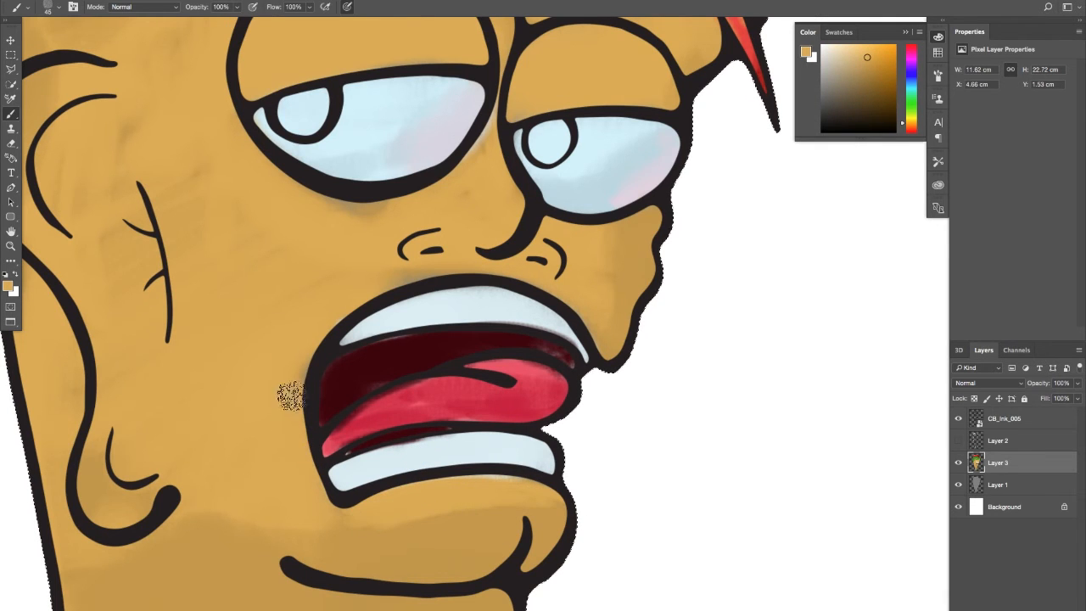
- Enlarge the brush to 150 px and shade the stem and the brow above the larger eye with a deeper orange-brown
key(z)
mouse_move(376, 352)
mouse_down()
mouse_move(314, 368)
mouse_move(286, 360)
mouse_move(316, 374)
mouse_up()
key(b)
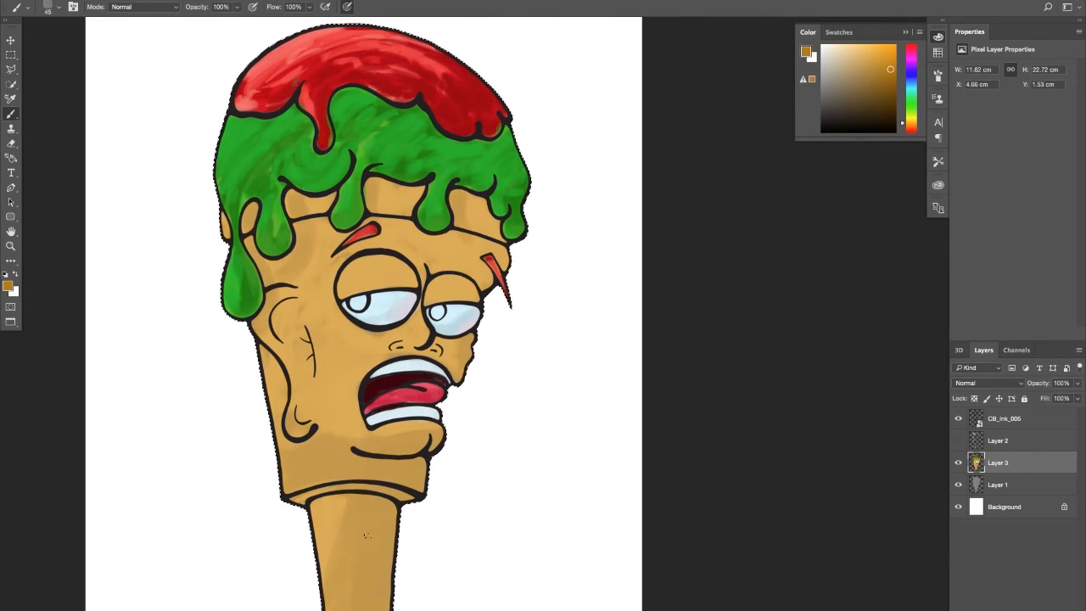
key(])
key(])
key(])
key(])
key(])
key(])
key(])
key(])
key(])
key(])
key(])
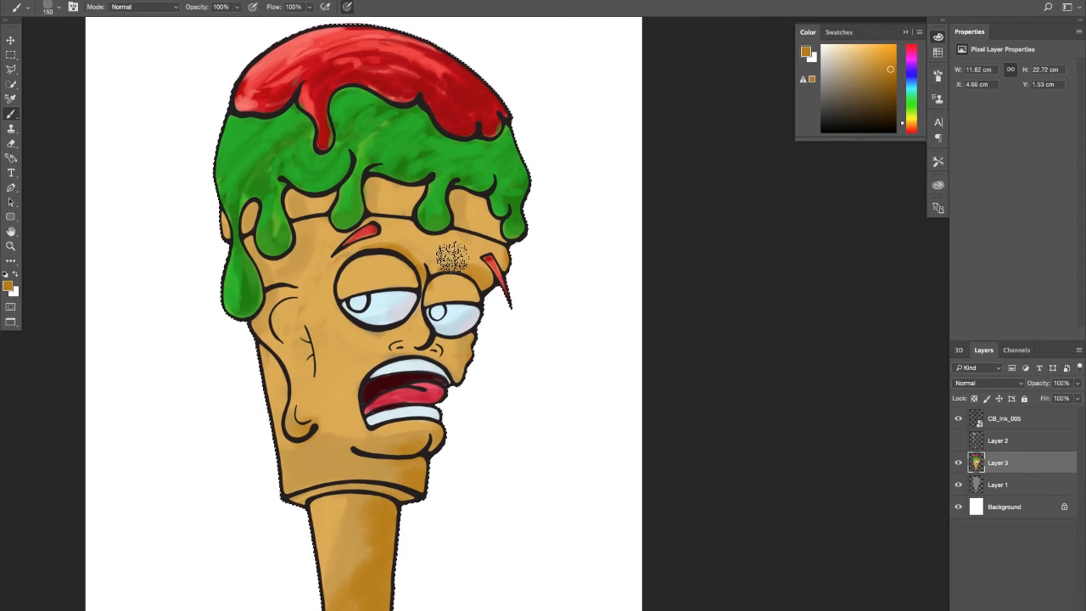
- Sample a mid tan from the face and continue the shading above the smaller eye and along the chin and jaw
alt+click(452, 281)
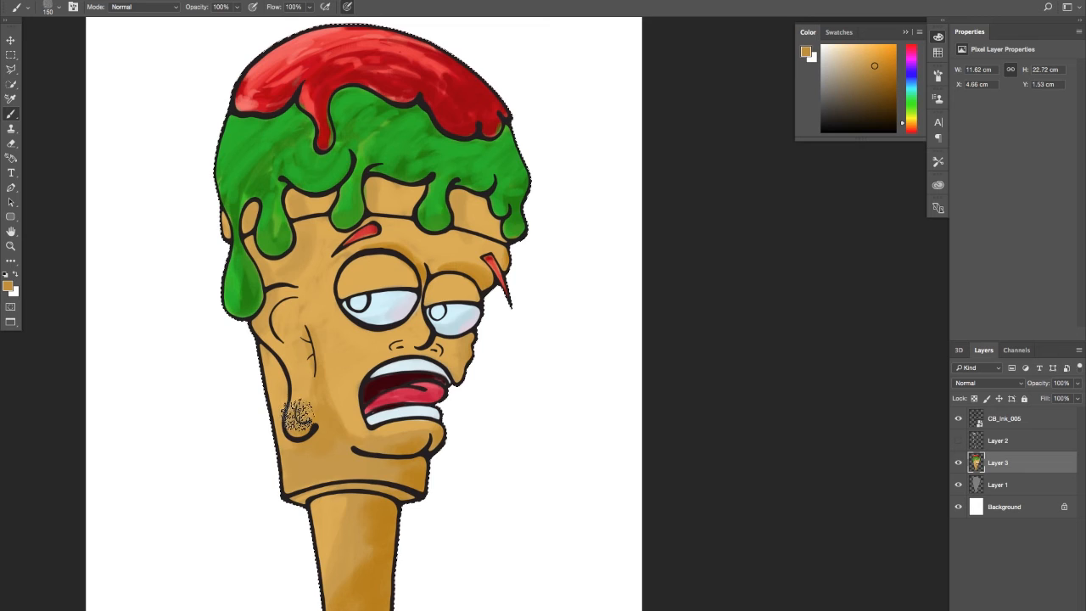
key(z)
drag(450, 371, 365, 423)
key(b)
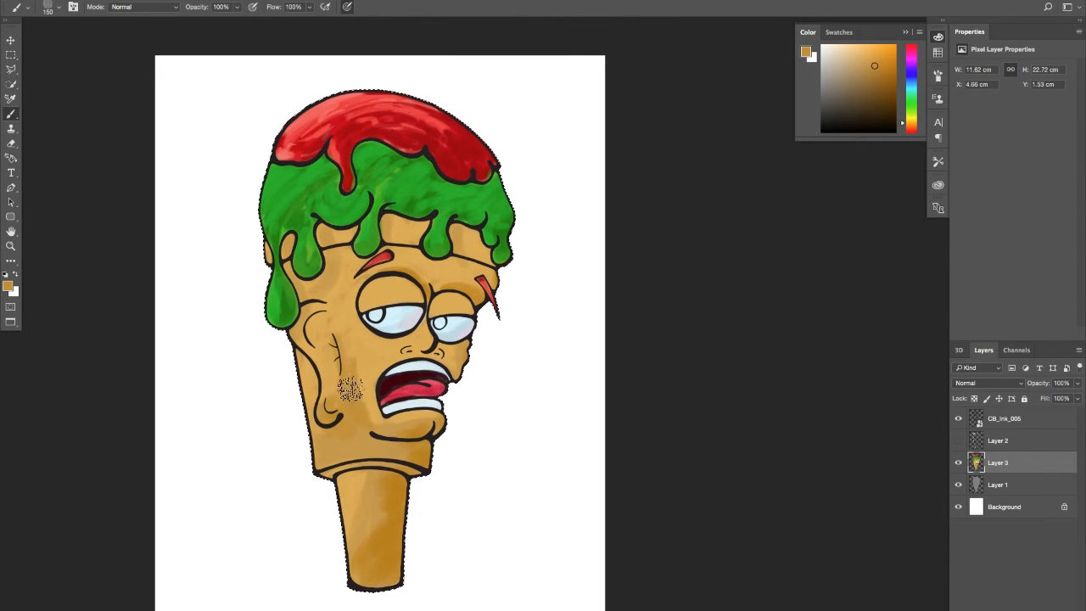
- Choose a very dark brown and try the 25 px and 50 px brush tips
click(893, 113)
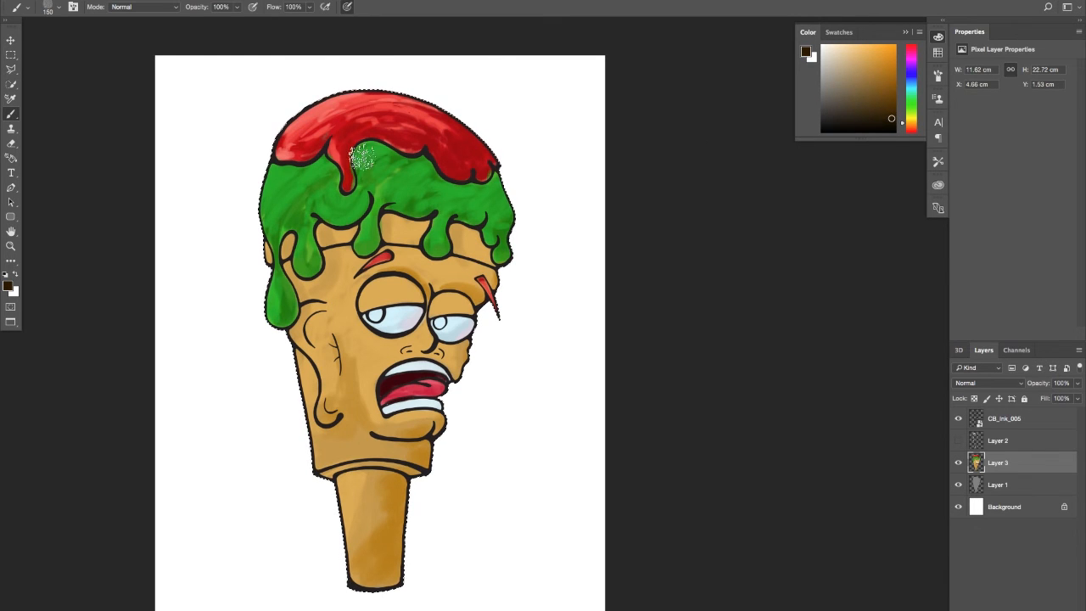
click(65, 10)
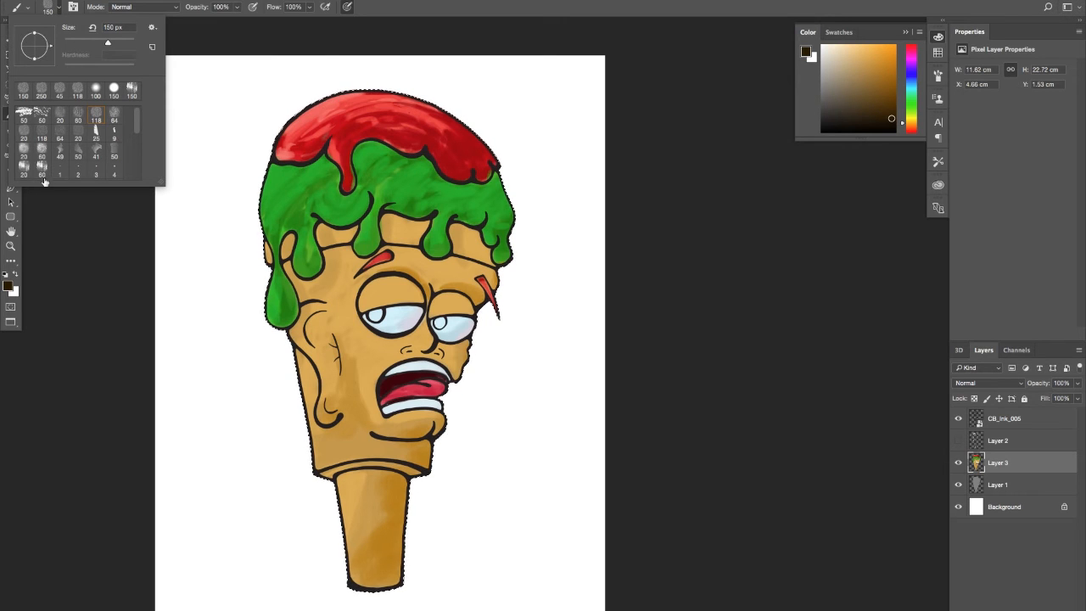
click(98, 129)
click(347, 141)
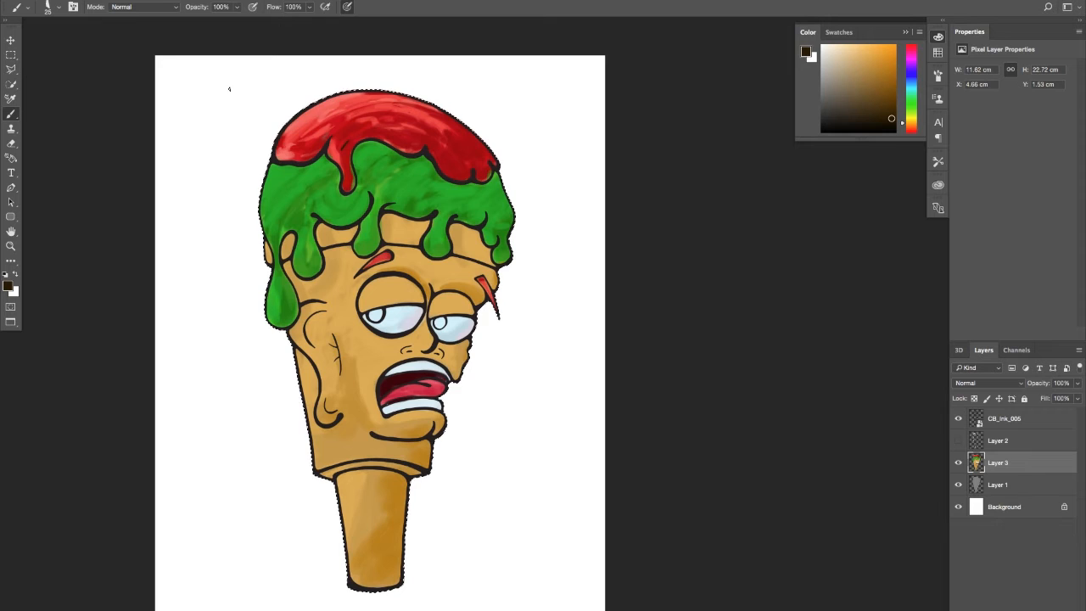
click(59, 8)
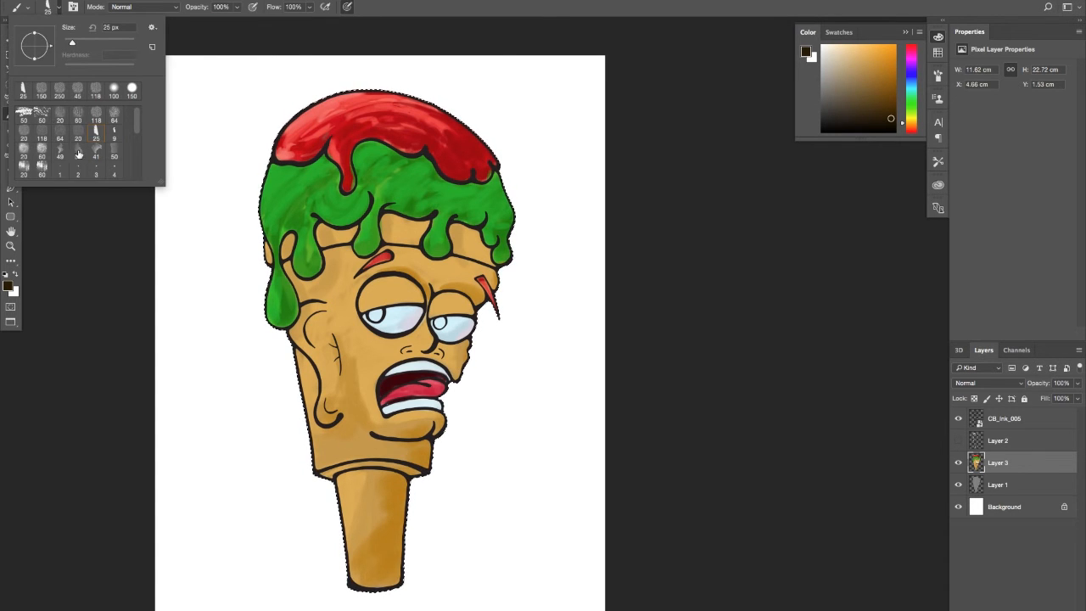
click(114, 151)
click(344, 132)
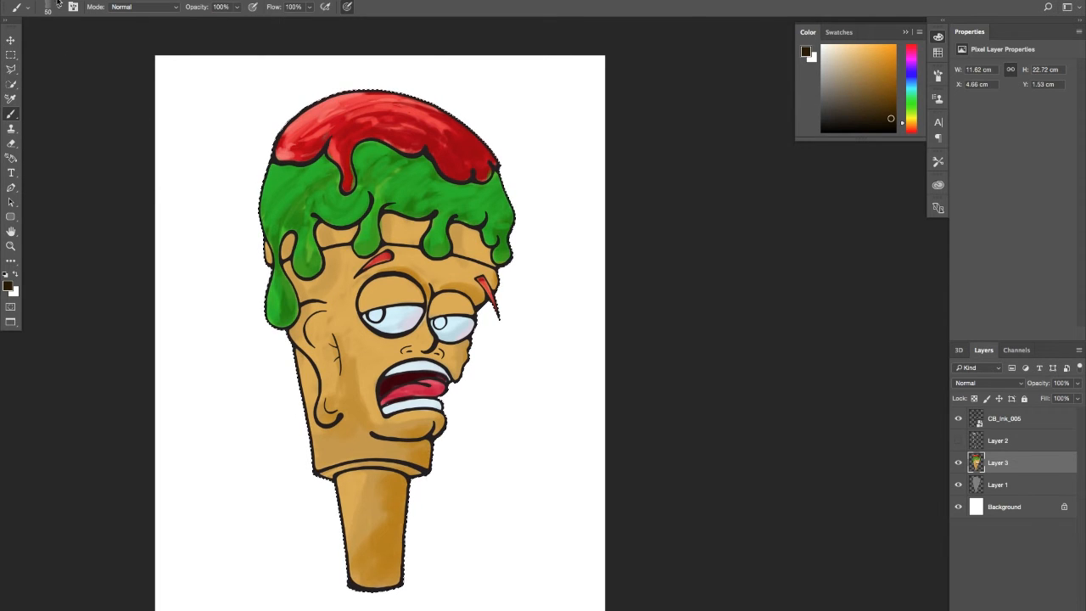
- Switch to the 60 px textured brush tip and undo the test dab on the red icing
click(59, 6)
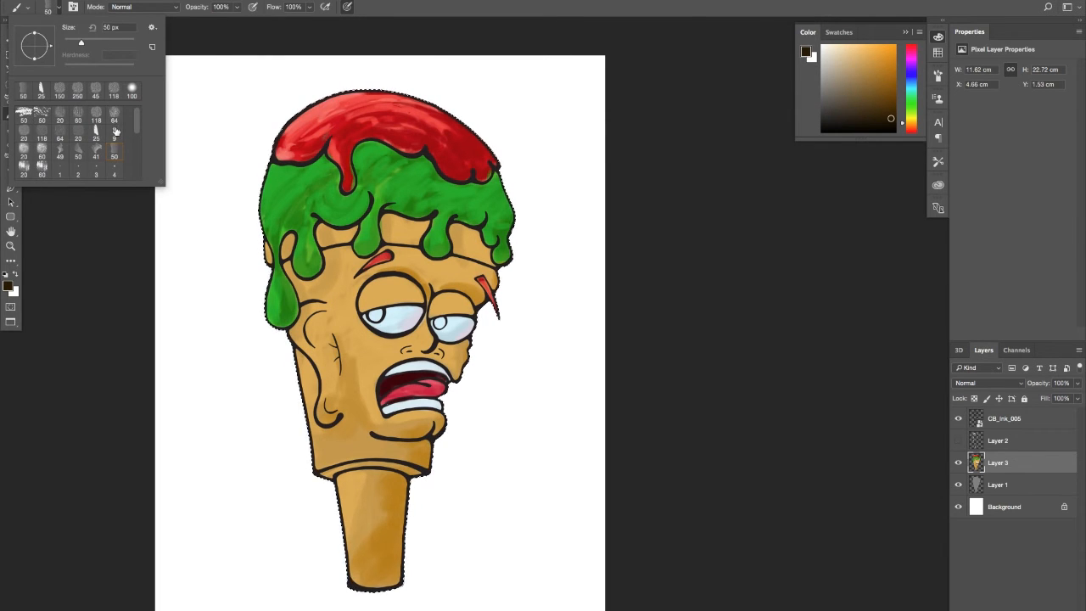
mouse_move(138, 121)
mouse_down()
mouse_move(138, 138)
mouse_move(137, 114)
mouse_up()
click(42, 167)
click(334, 123)
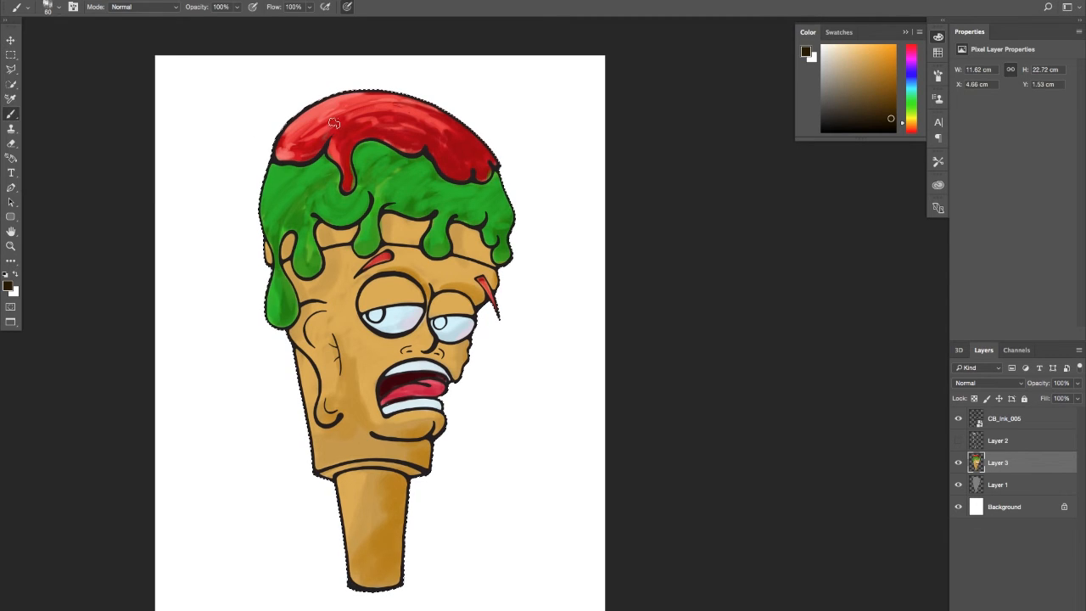
key(ctrl+z)
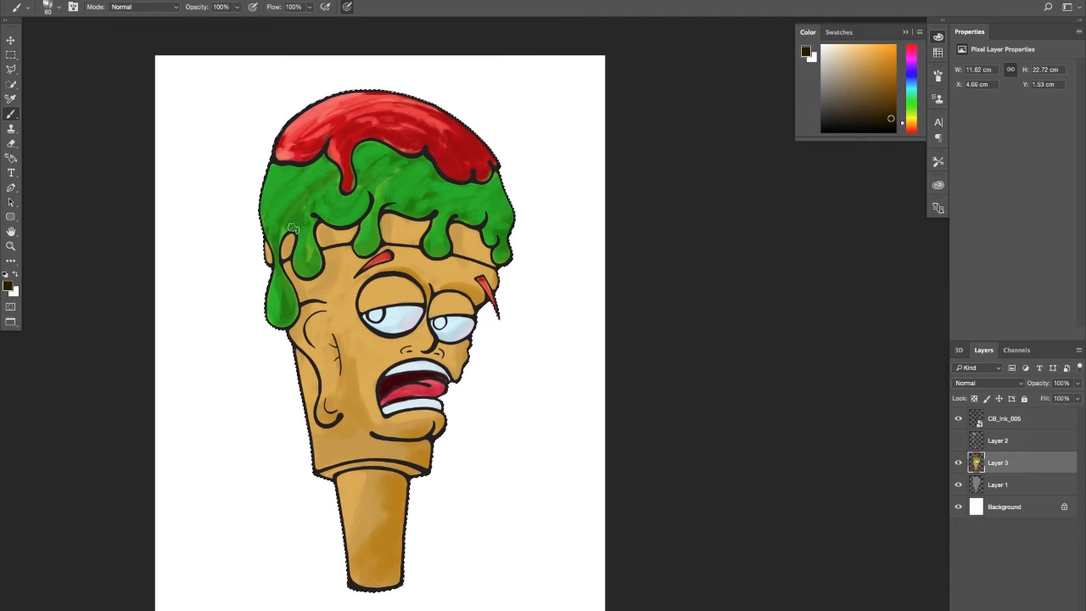
- Reduce the brush to 20 px and paint small angular dark brown chips on the ear side of the green icing
drag(300, 221, 339, 216)
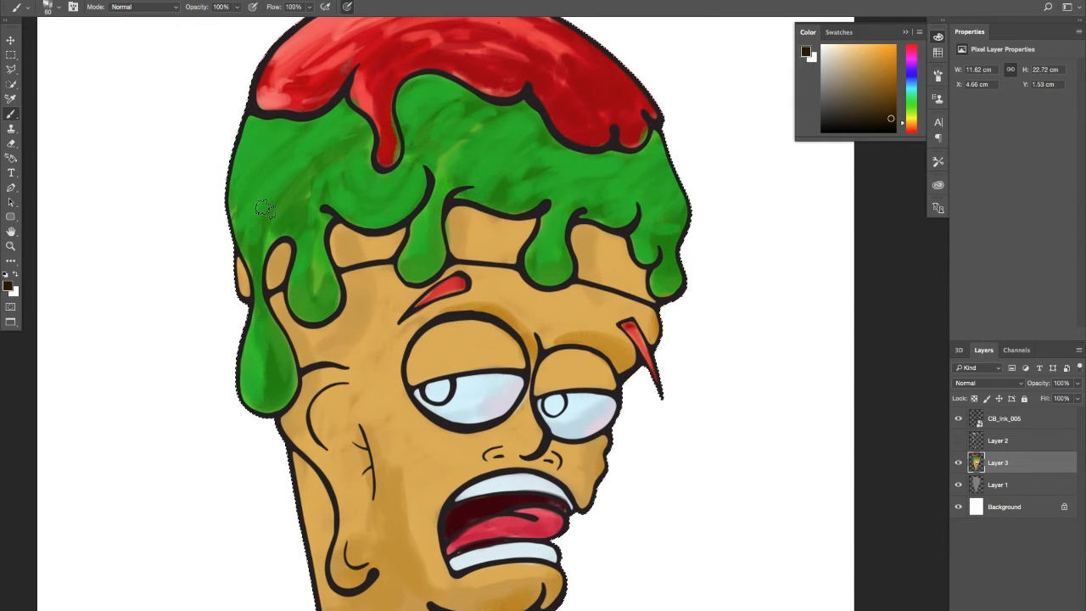
key(bracketleft)
key(bracketleft)
key(bracketleft)
key(bracketleft)
key(bracketleft)
key(bracketright)
mouse_move(272, 162)
mouse_down()
mouse_move(284, 168)
mouse_move(279, 156)
mouse_up()
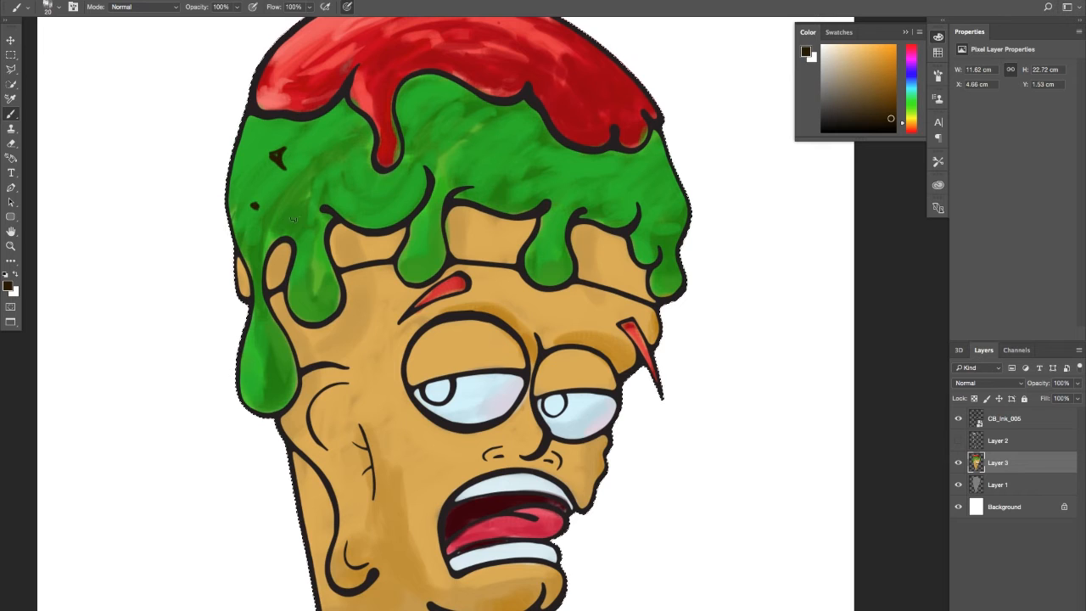
mouse_move(292, 217)
mouse_down()
mouse_move(306, 225)
mouse_move(297, 218)
mouse_up()
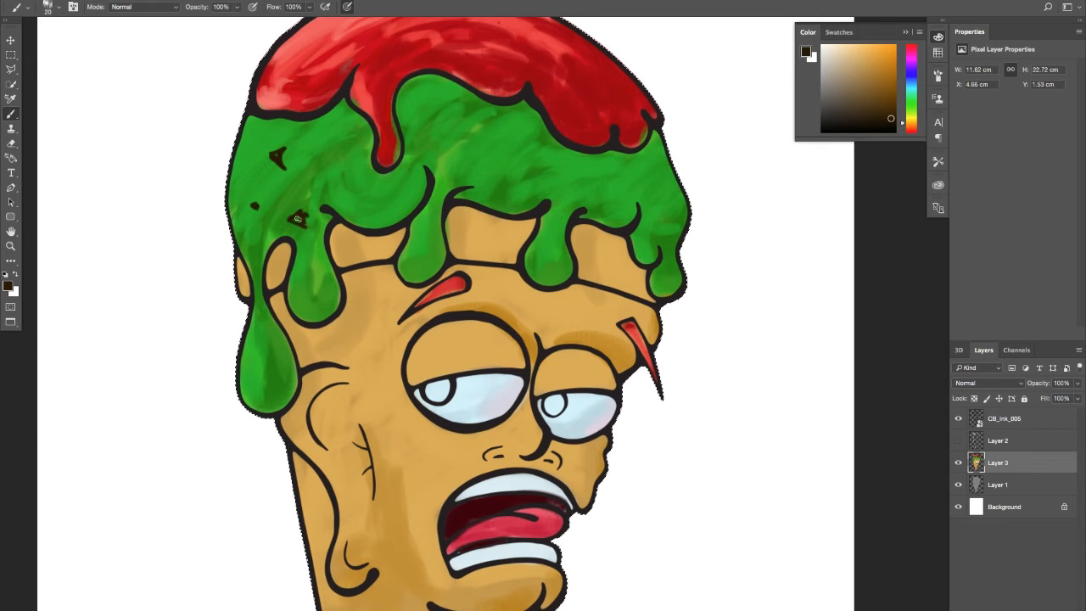
drag(385, 191, 395, 195)
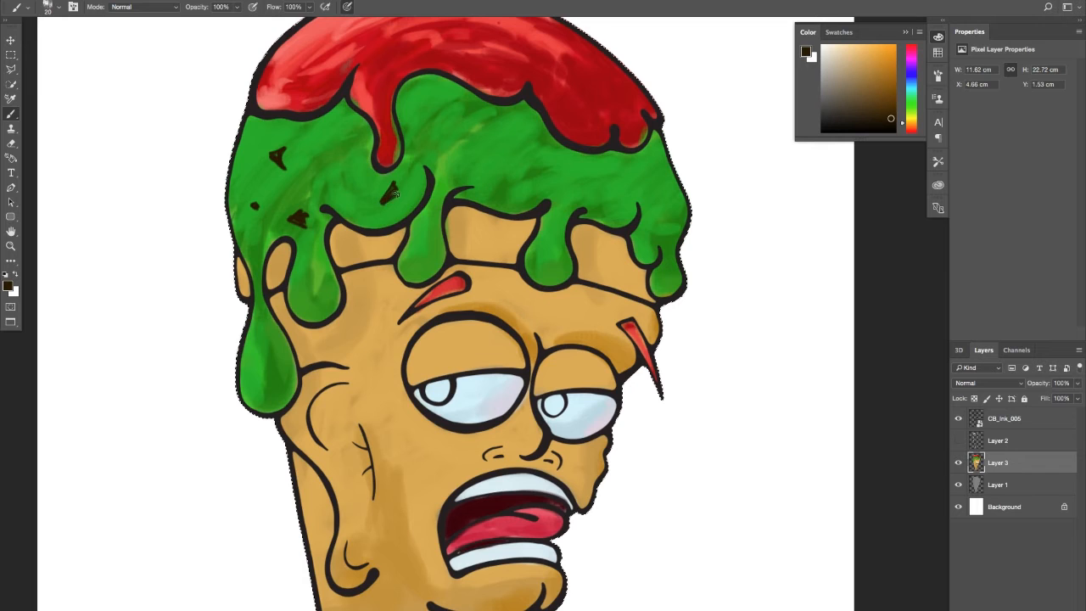
- Paint more dark brown chips across the middle and face side of the green icing, just below the red icing
drag(341, 167, 345, 161)
mouse_move(438, 118)
mouse_down()
mouse_move(424, 116)
mouse_move(432, 105)
mouse_move(437, 117)
mouse_up()
mouse_move(510, 165)
mouse_down()
mouse_move(521, 158)
mouse_move(508, 174)
mouse_move(518, 170)
mouse_up()
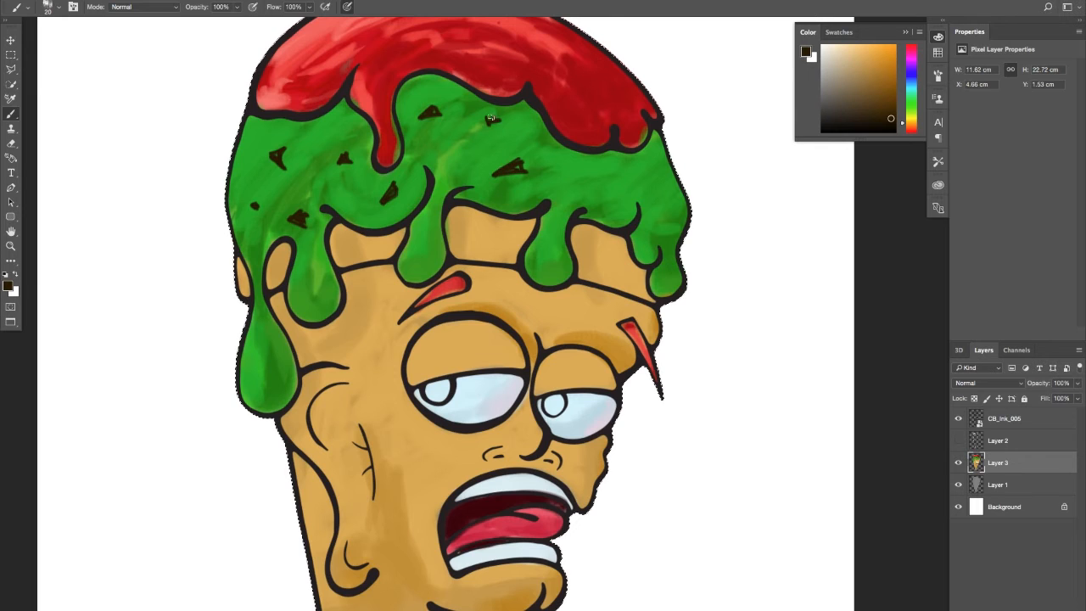
mouse_move(576, 196)
mouse_down()
mouse_move(582, 183)
mouse_move(587, 195)
mouse_move(630, 182)
mouse_up()
mouse_move(583, 165)
mouse_down()
mouse_move(589, 152)
mouse_move(596, 165)
mouse_up()
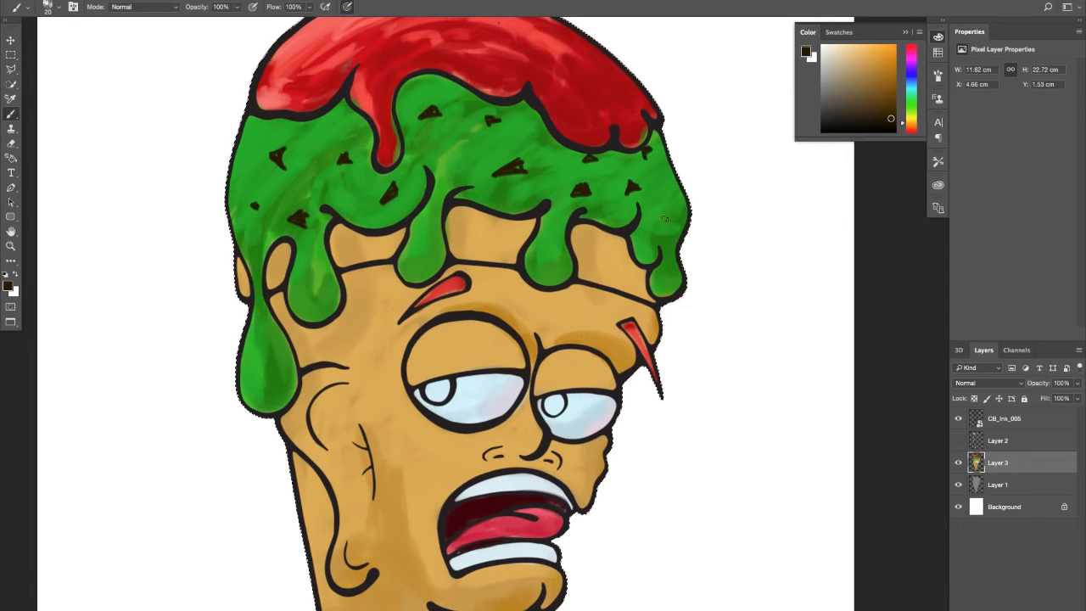
drag(666, 217, 677, 218)
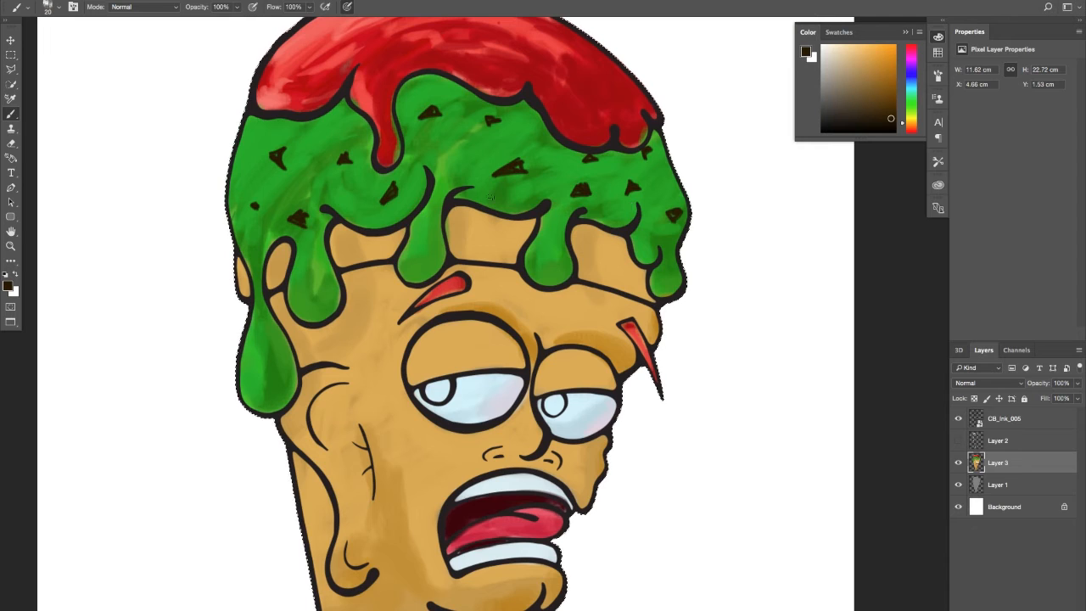
- Add dark brown chips along the green icing's lower edge and inside its hanging drips
drag(489, 206, 498, 202)
drag(311, 295, 318, 281)
drag(265, 362, 258, 371)
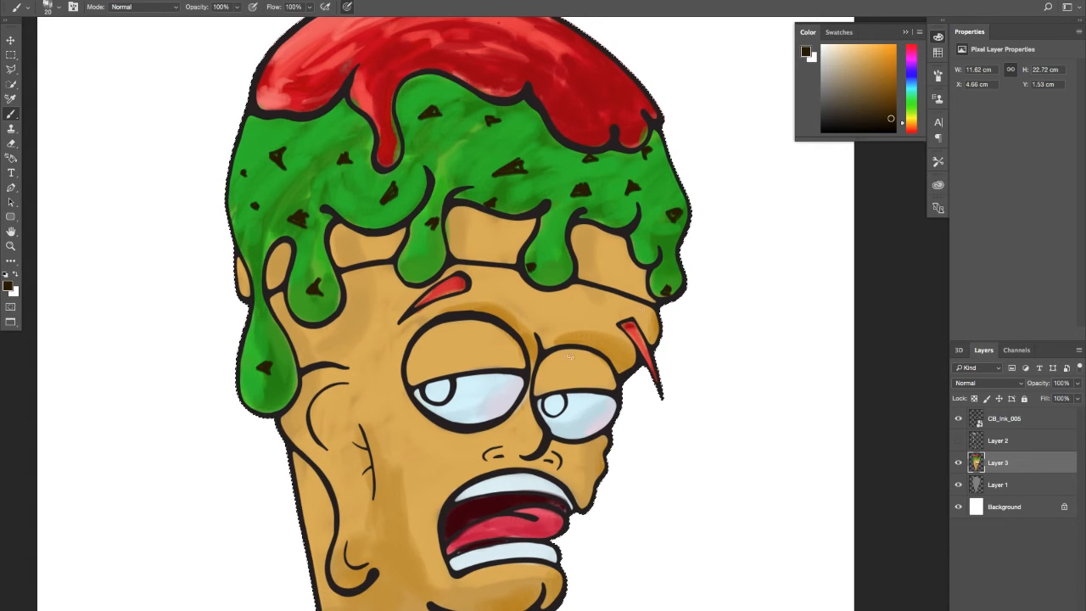
- Pick a very dark green and fill the pupils of both eyes with it
drag(913, 97, 893, 115)
click(889, 114)
click(911, 111)
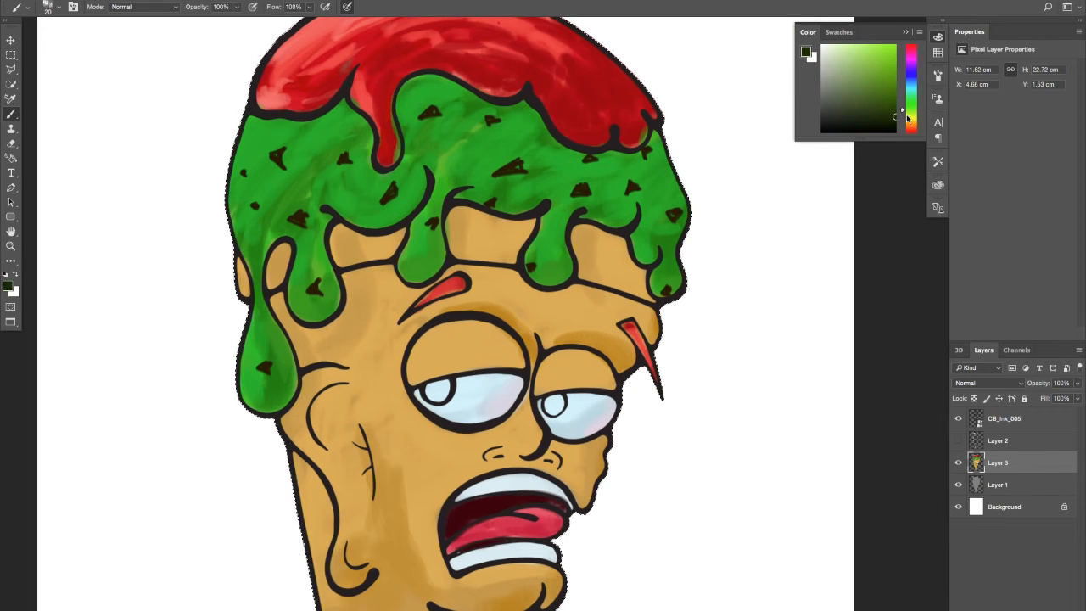
drag(438, 390, 438, 385)
drag(555, 405, 555, 406)
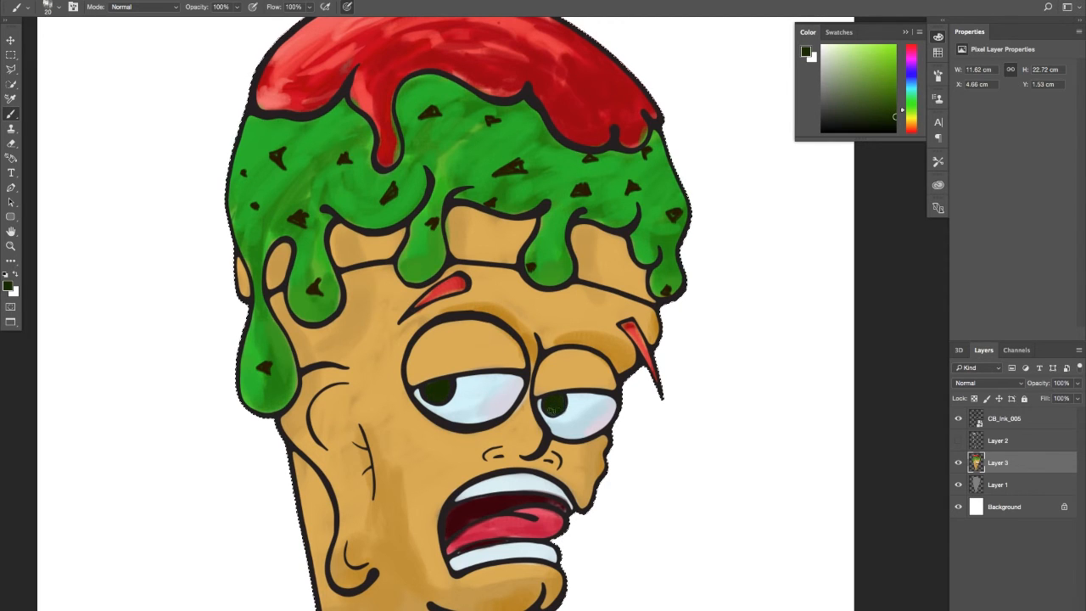
drag(628, 391, 599, 406)
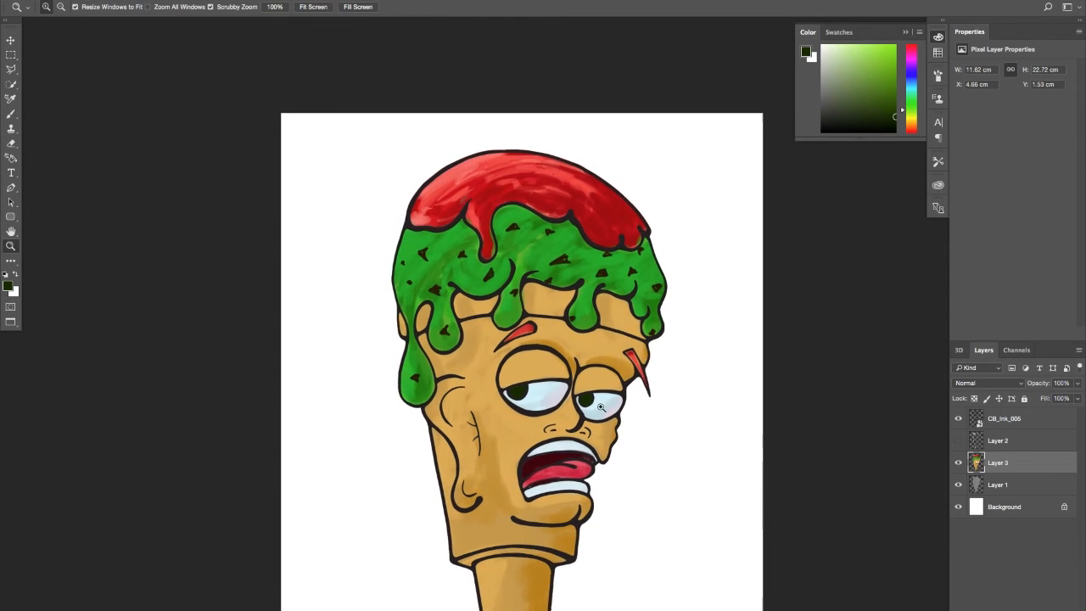
drag(520, 337, 418, 243)
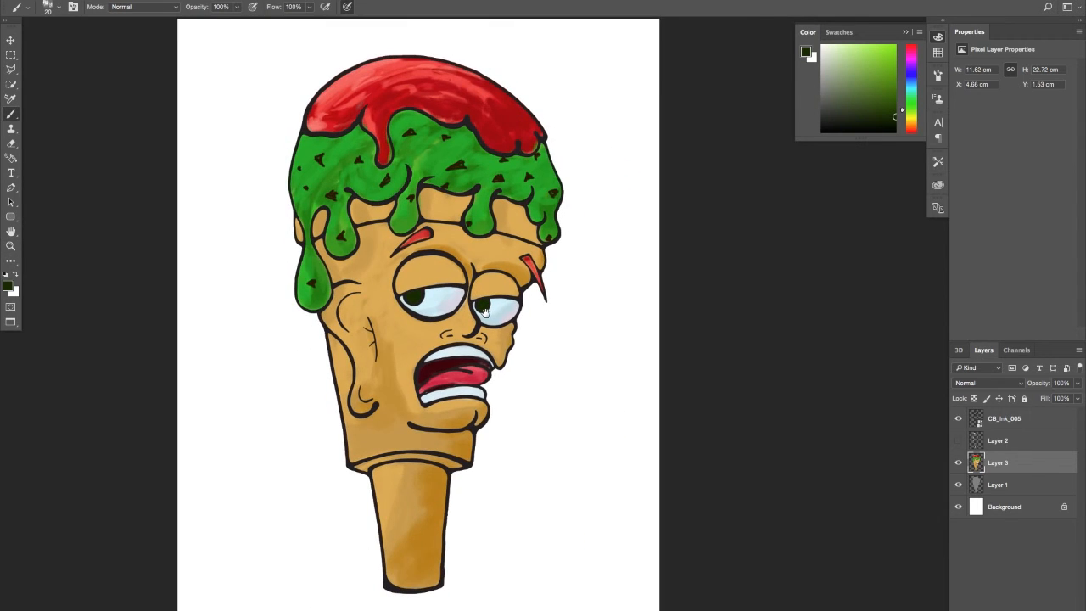
- Show the shading layer, Layer 2, make it active and choose a near-white paint colour
click(958, 440)
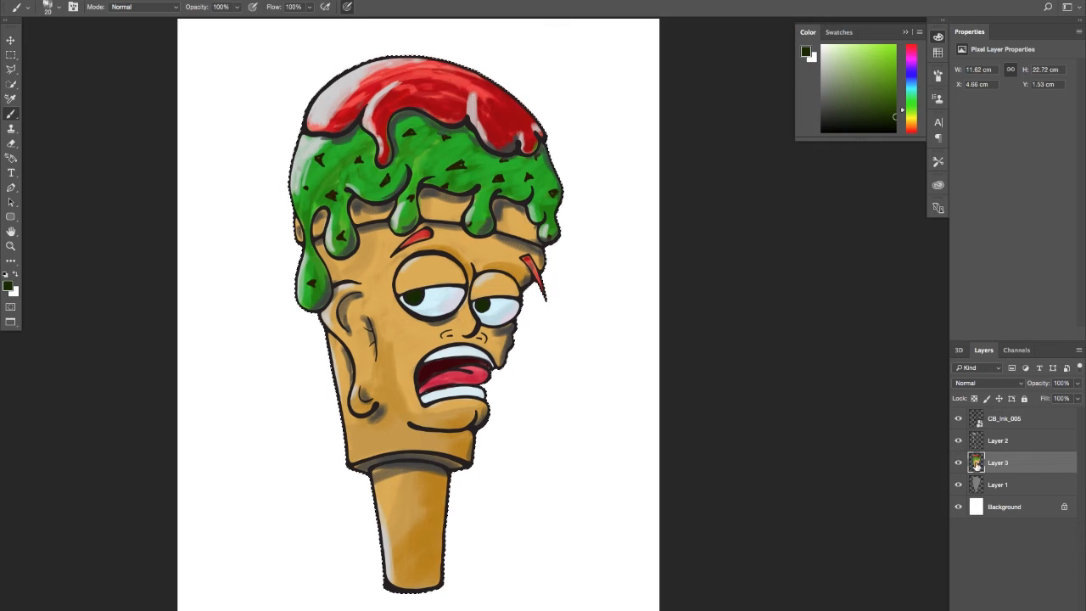
click(1006, 449)
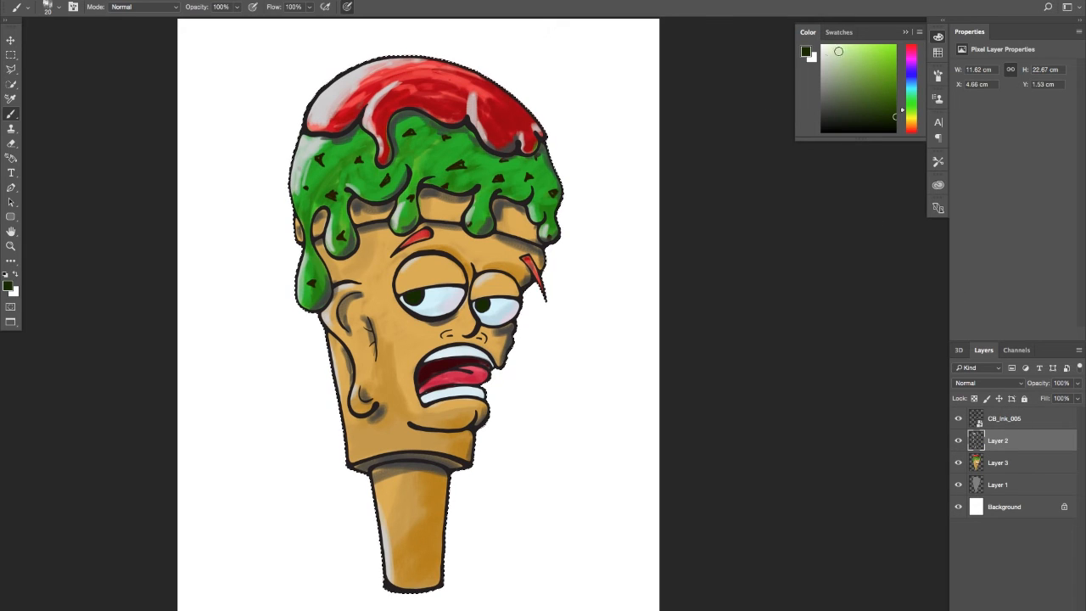
click(826, 50)
- Try painting white highlights on the red icing with a textured brush reduced to 70 px
click(58, 8)
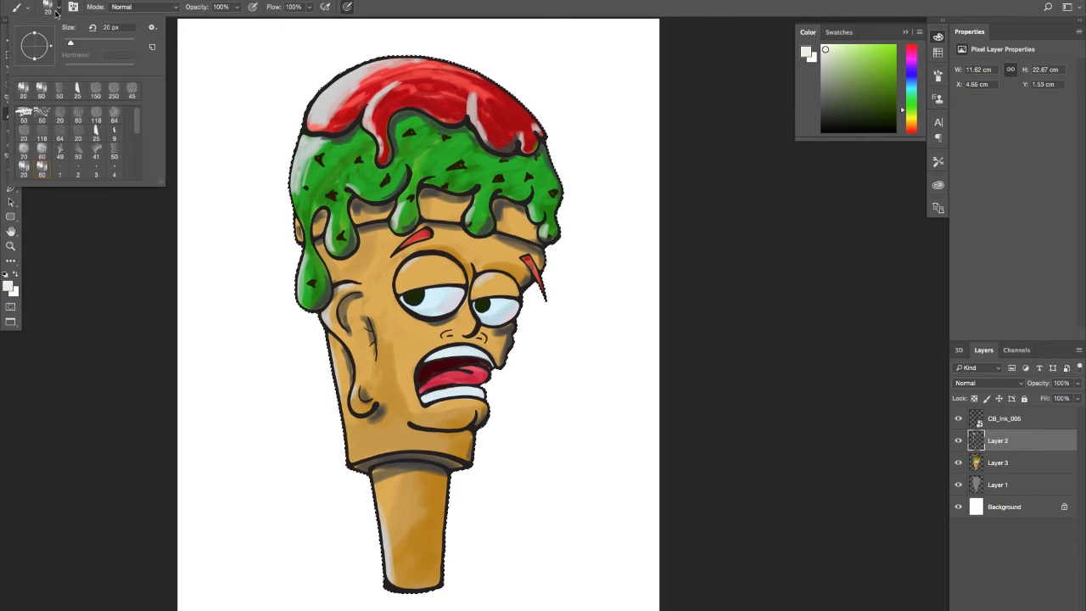
click(96, 117)
click(175, 129)
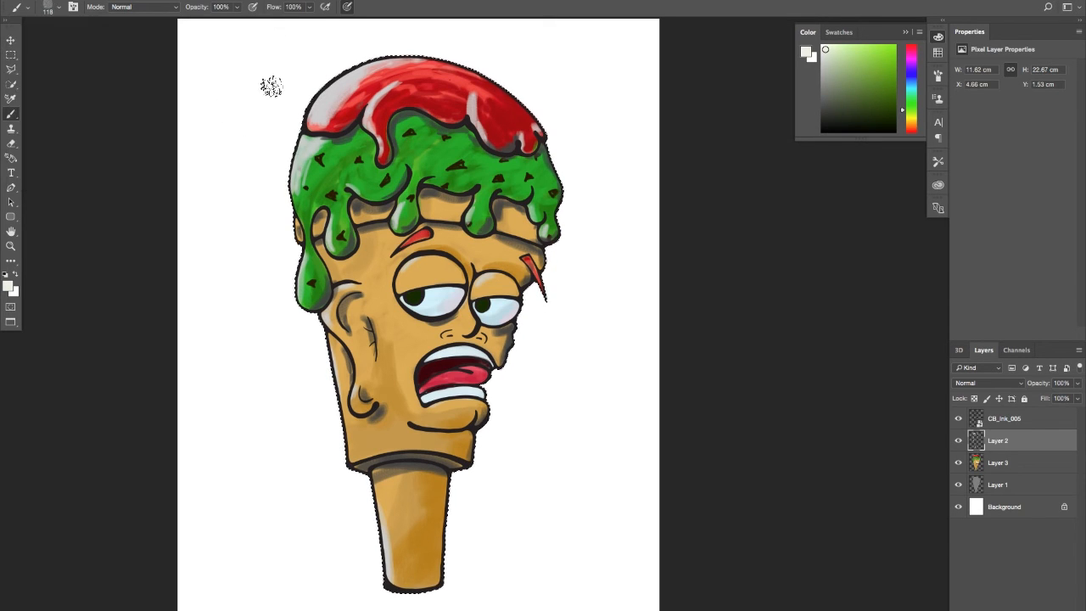
key(bracketleft)
key(bracketleft)
key(bracketleft)
key(bracketleft)
click(822, 45)
click(913, 85)
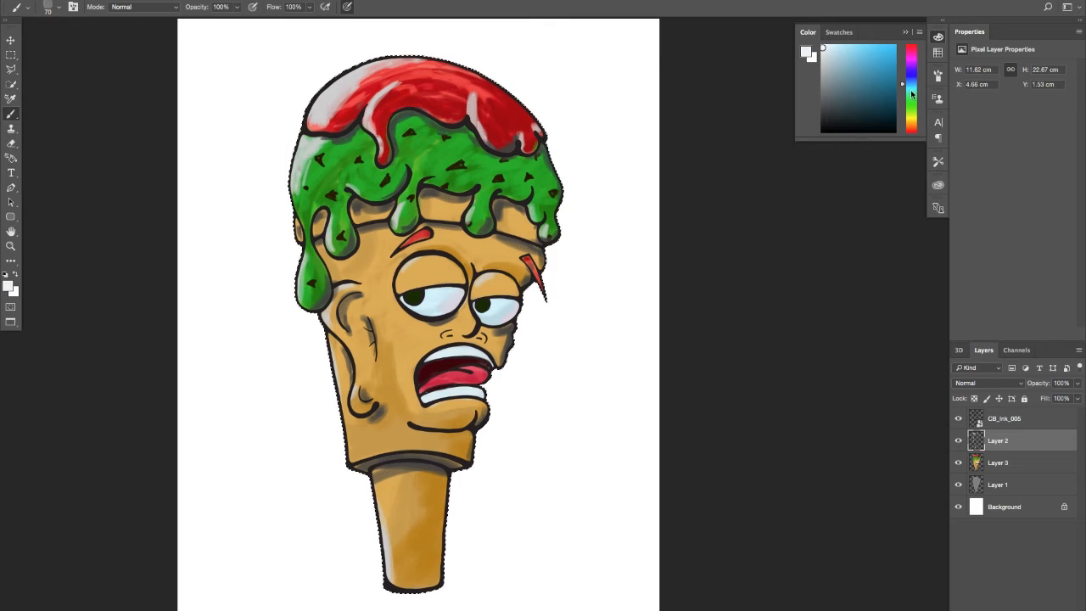
click(910, 88)
drag(342, 94, 370, 81)
key(ctrl+z)
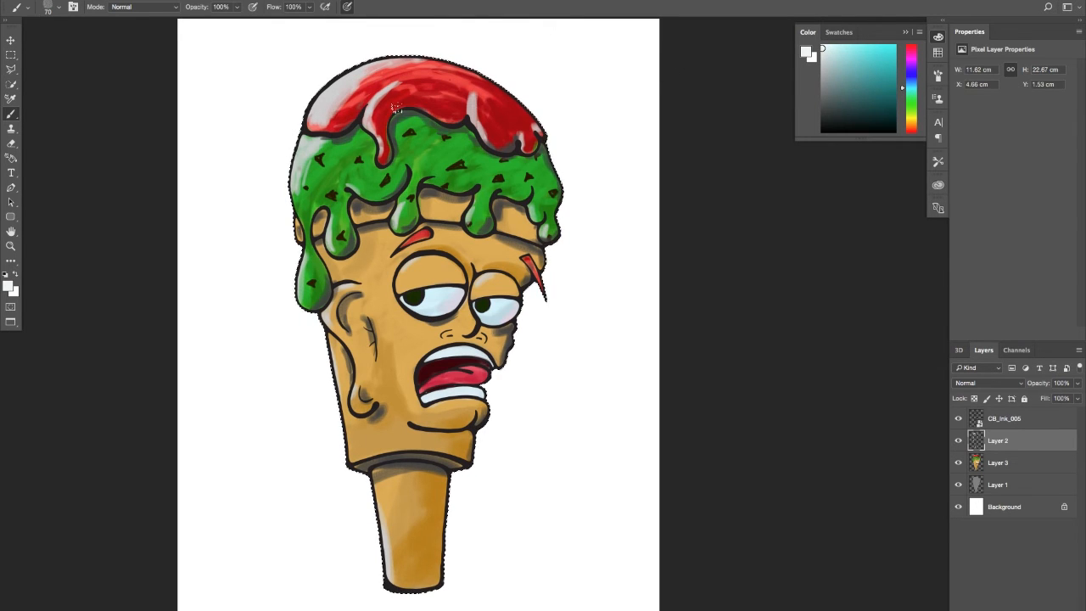
mouse_move(342, 91)
mouse_down()
mouse_move(403, 72)
mouse_move(351, 83)
mouse_move(415, 70)
mouse_move(351, 89)
mouse_move(341, 104)
mouse_move(388, 96)
mouse_up()
- Try a hard round brush enlarged to 50 px for pure white highlights on the red icing, and undo the strokes
click(53, 7)
drag(135, 119, 135, 142)
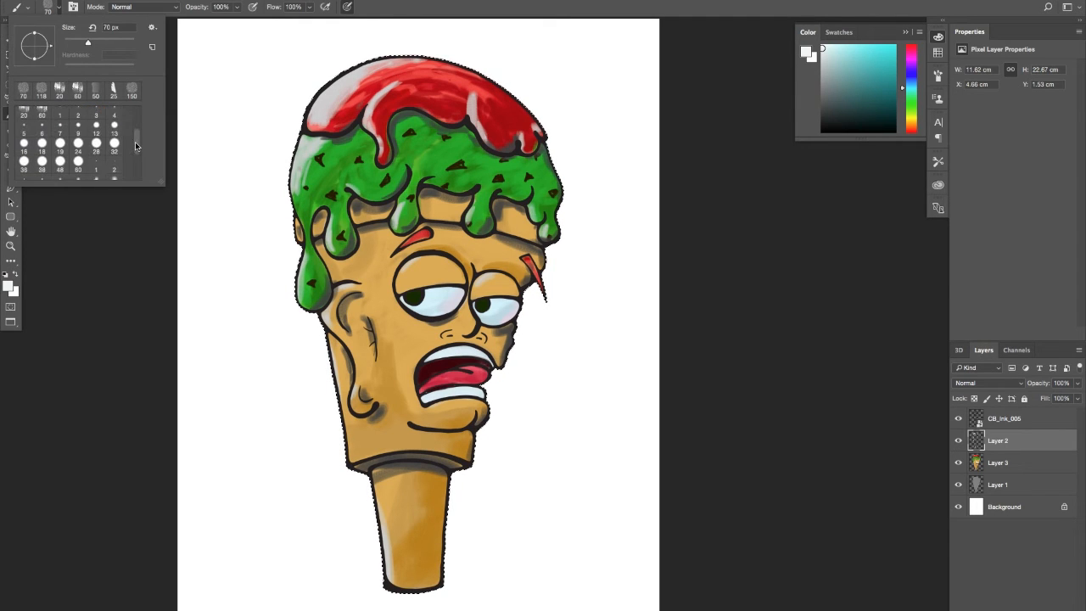
click(118, 145)
click(118, 144)
click(342, 96)
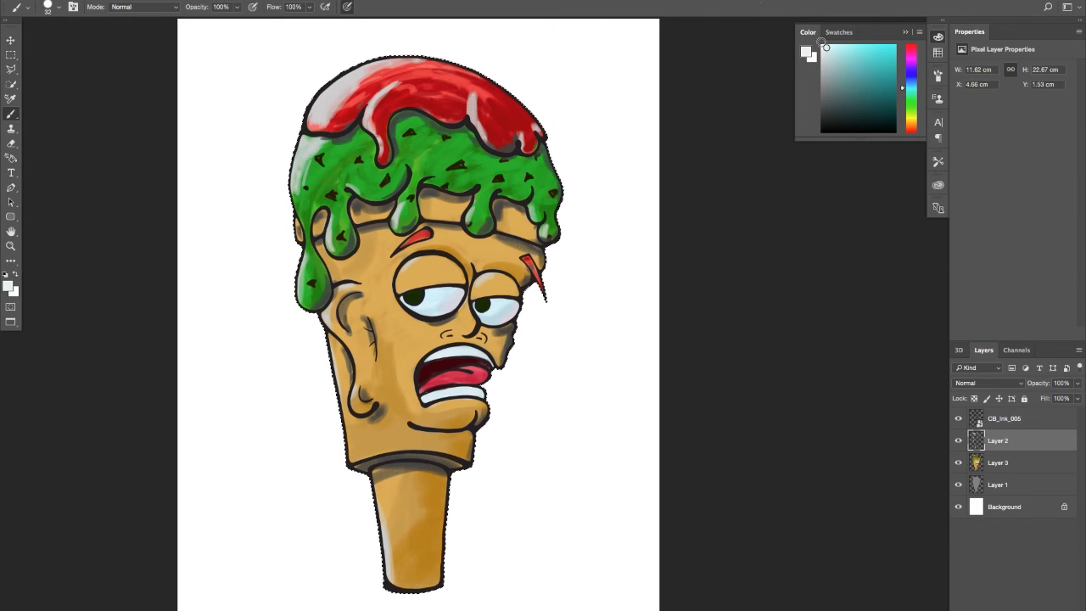
key(bracketright)
key(bracketright)
key(bracketright)
key(bracketright)
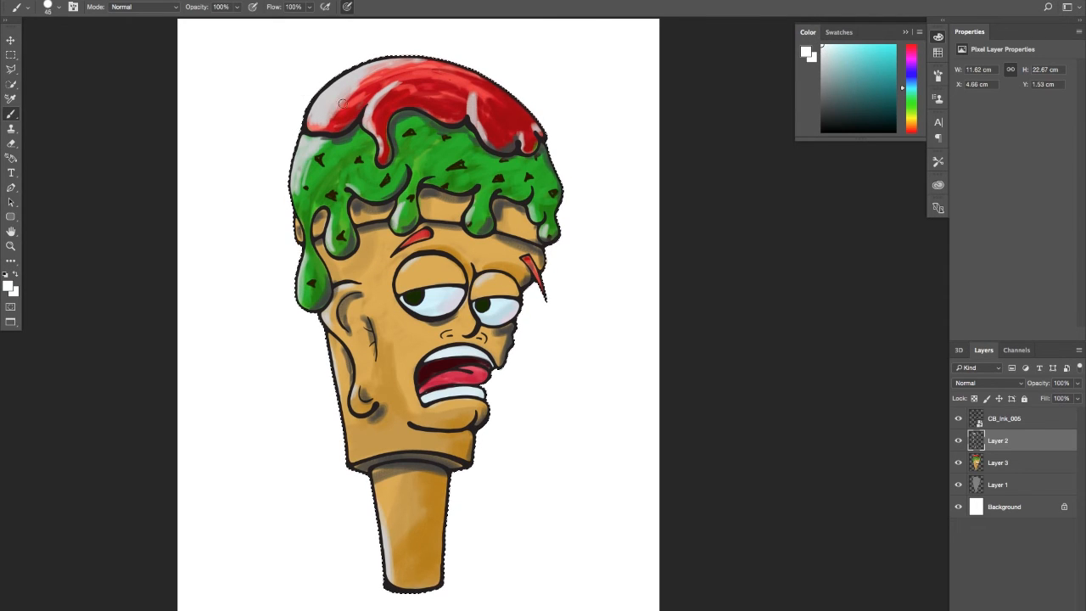
drag(329, 104, 351, 86)
key(super+z)
mouse_move(365, 76)
mouse_down()
mouse_move(352, 85)
mouse_move(406, 87)
mouse_up()
key(alt+super+z)
key(alt+super+z)
- Switch to the 60 px soft round brush and paint white highlights on the ear side and middle drip of the red icing
click(58, 7)
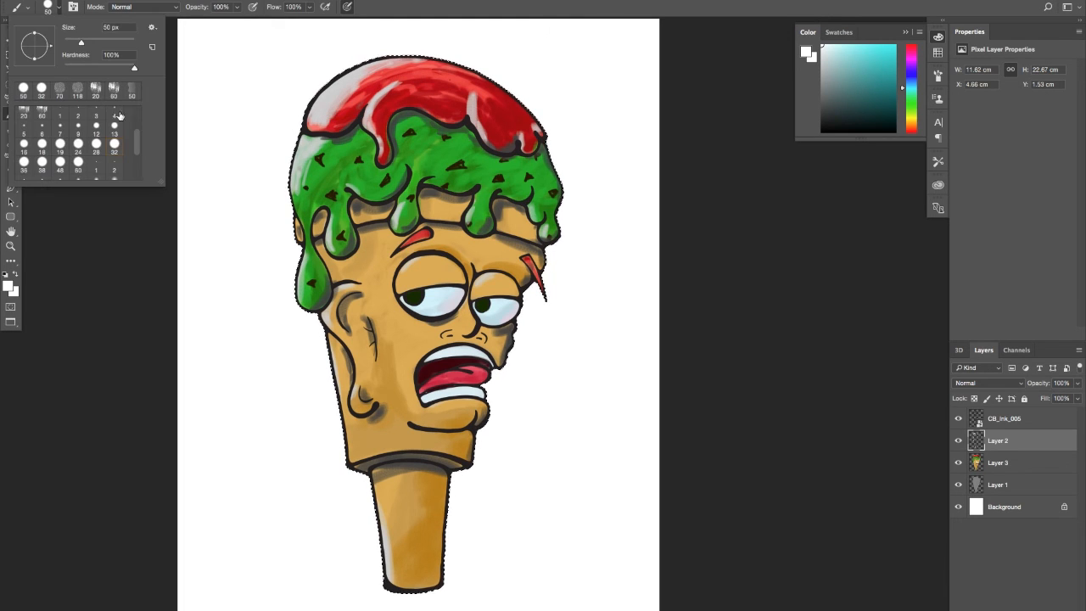
scroll(85, 144, down, 3)
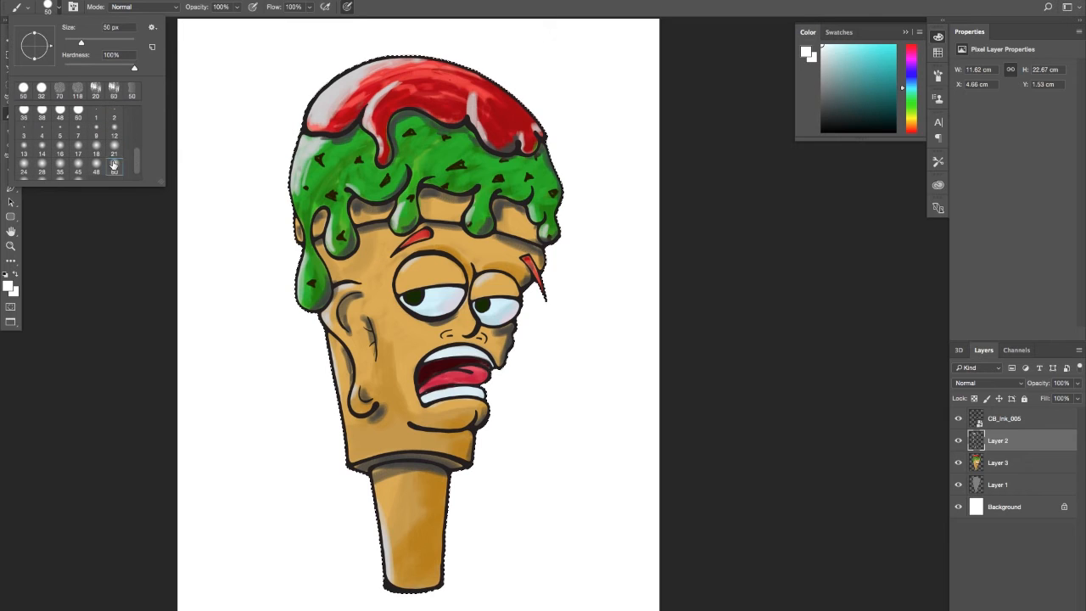
click(114, 166)
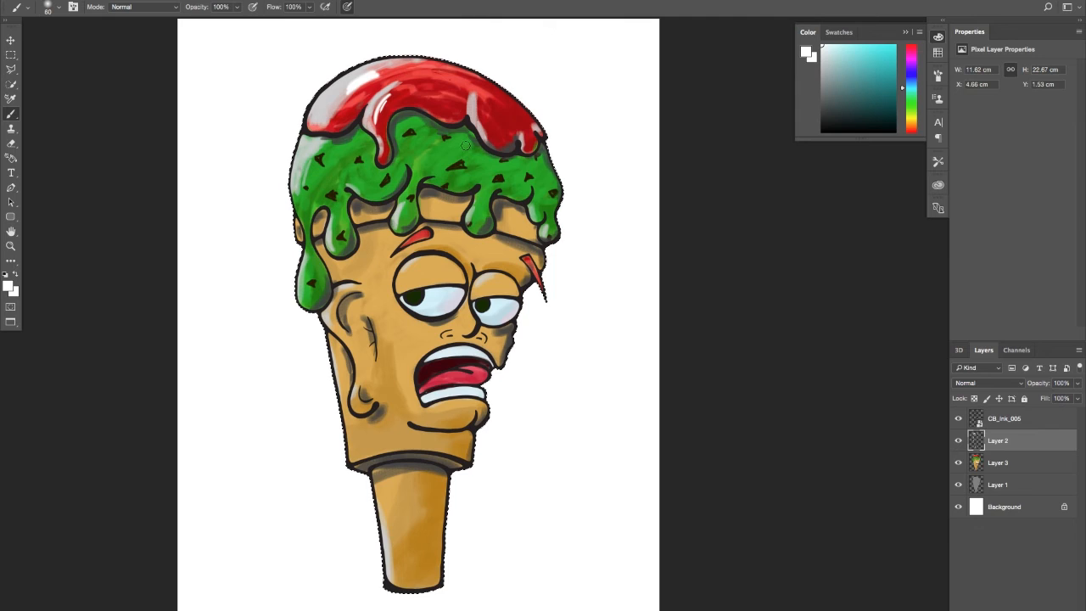
- Try the Overlay, Soft Light, Color Dodge and Linear Burn blend modes on Layer 2
click(1001, 383)
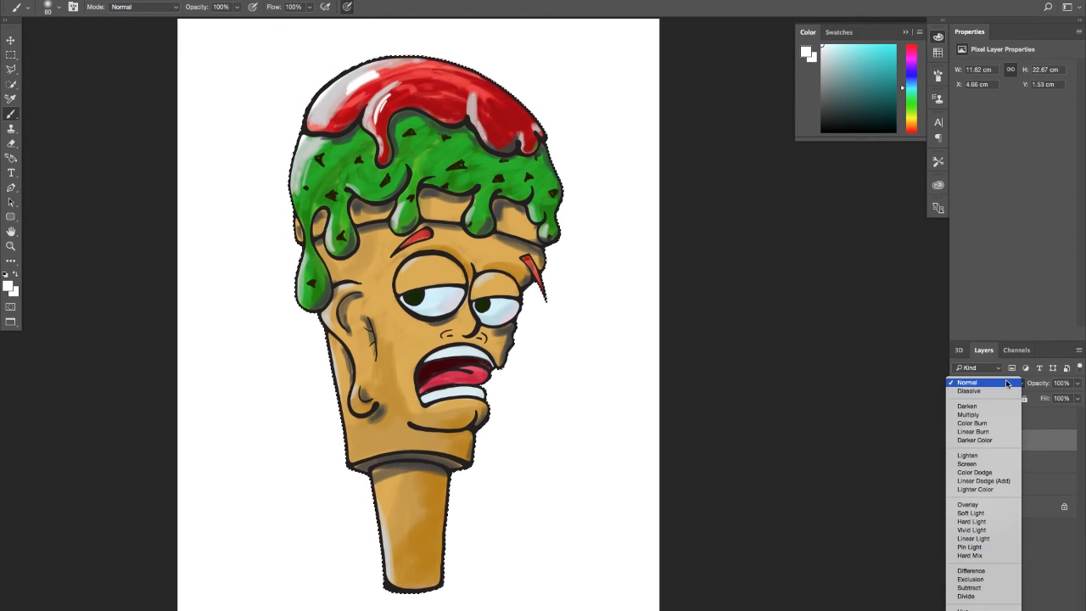
click(972, 506)
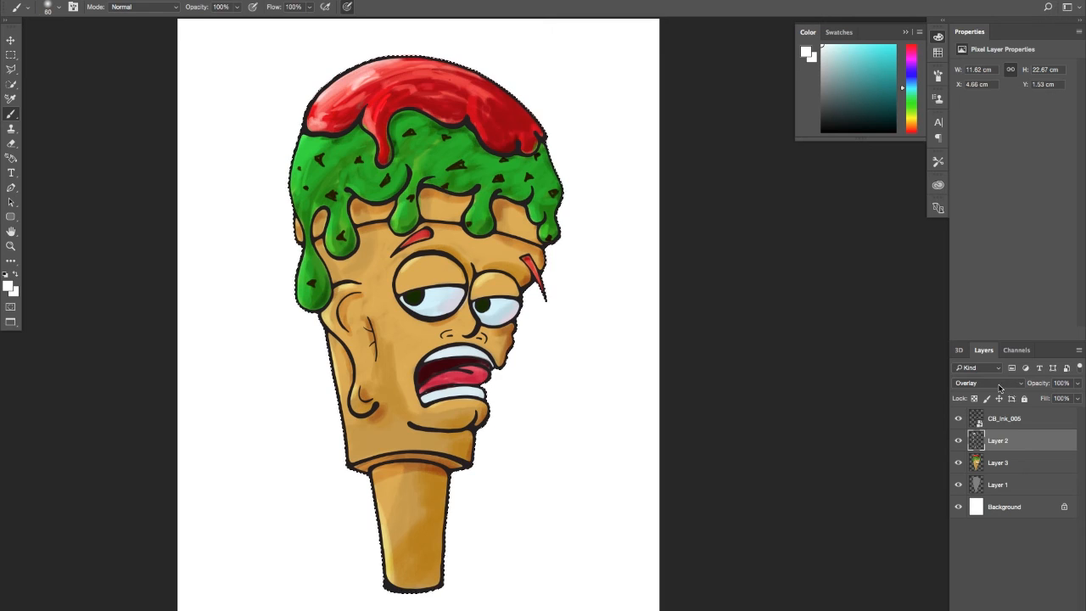
click(1001, 382)
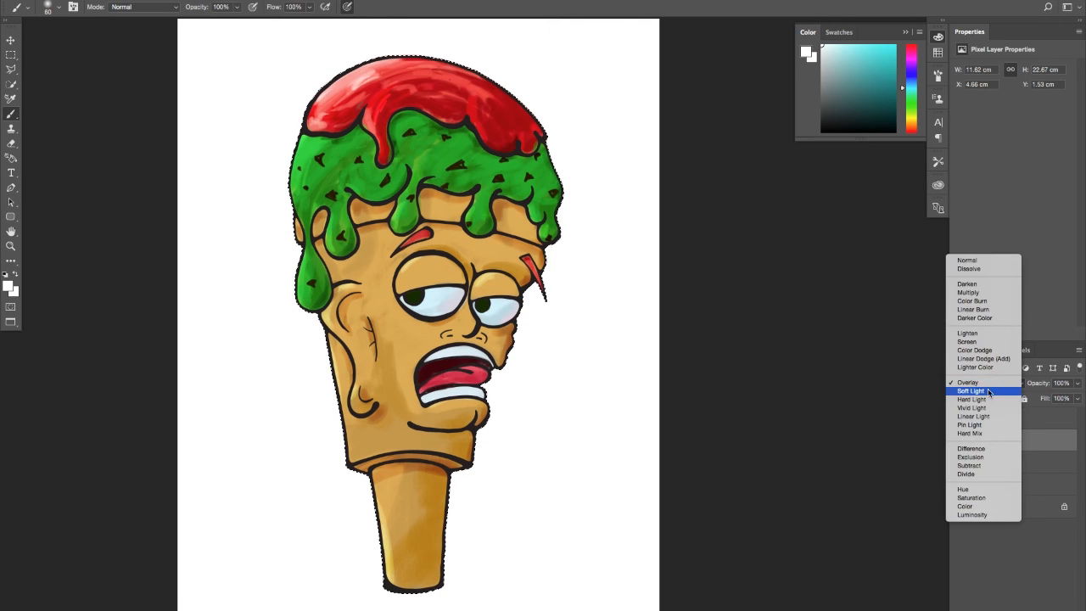
click(988, 391)
click(987, 387)
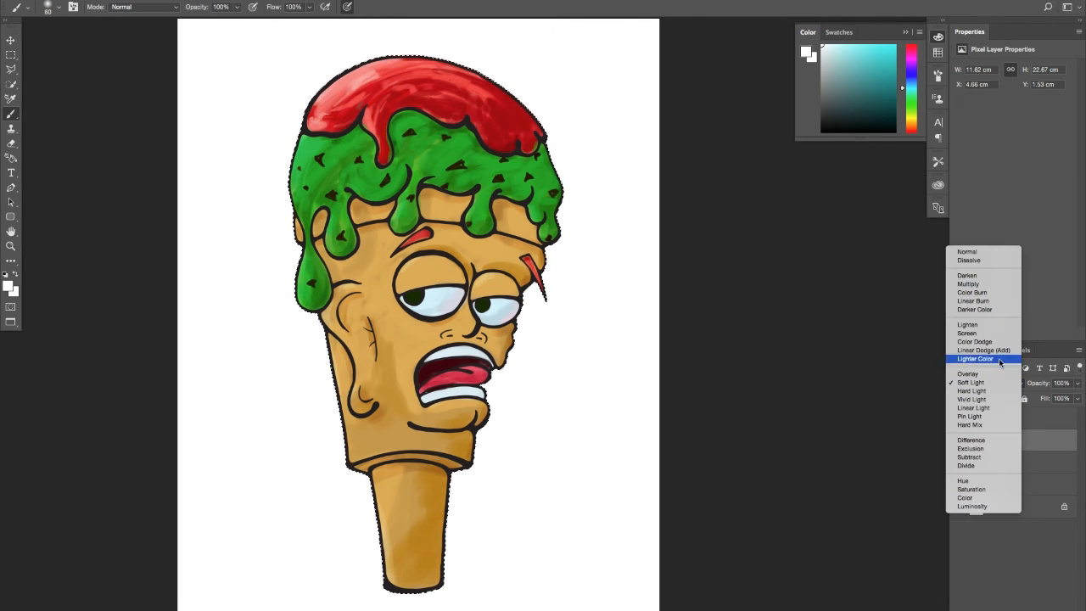
click(997, 342)
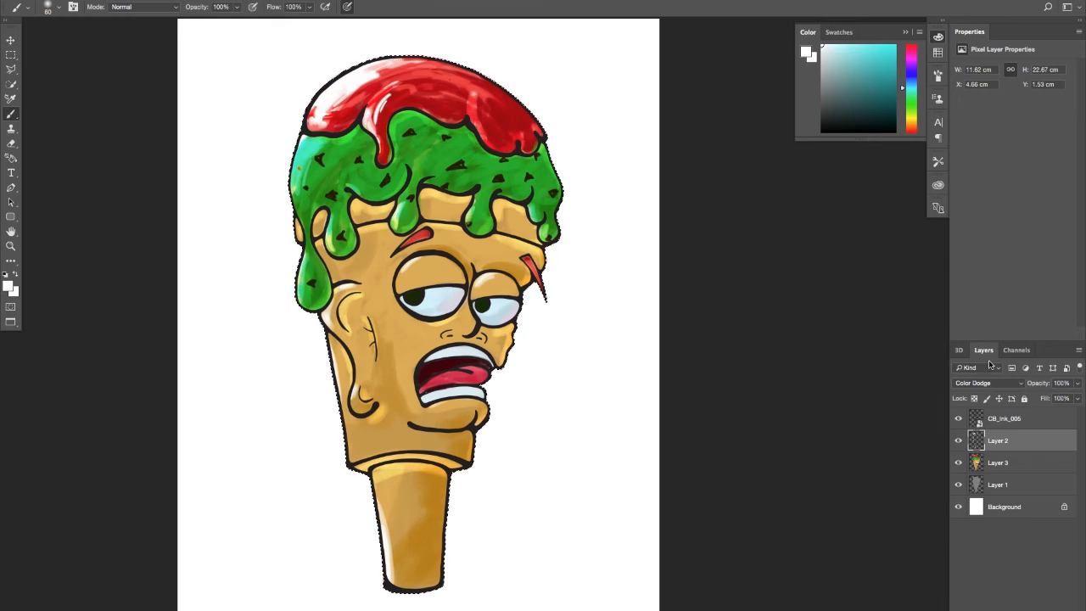
click(977, 380)
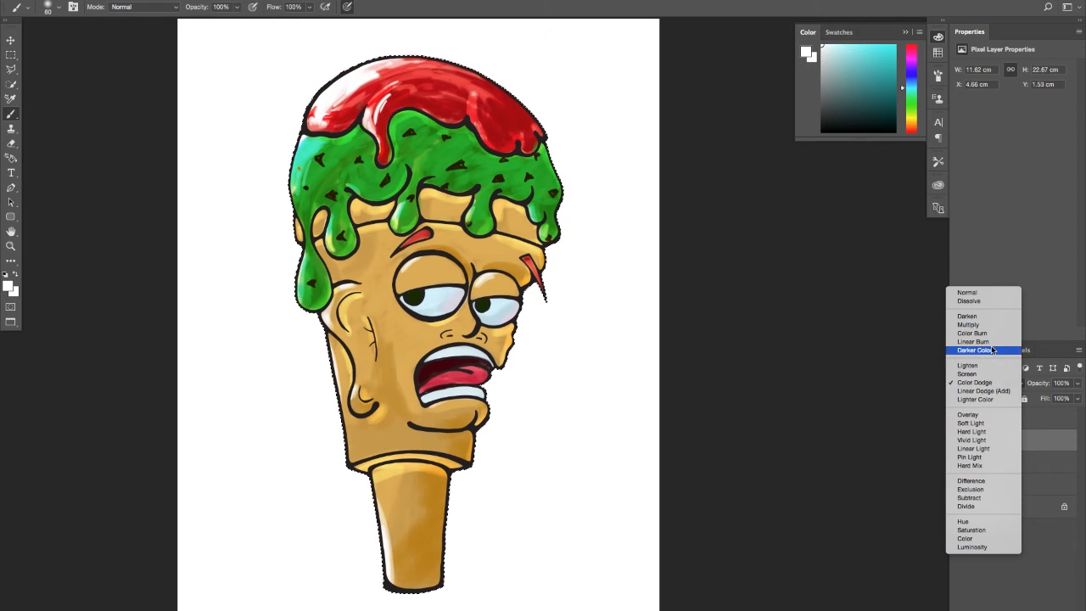
click(995, 341)
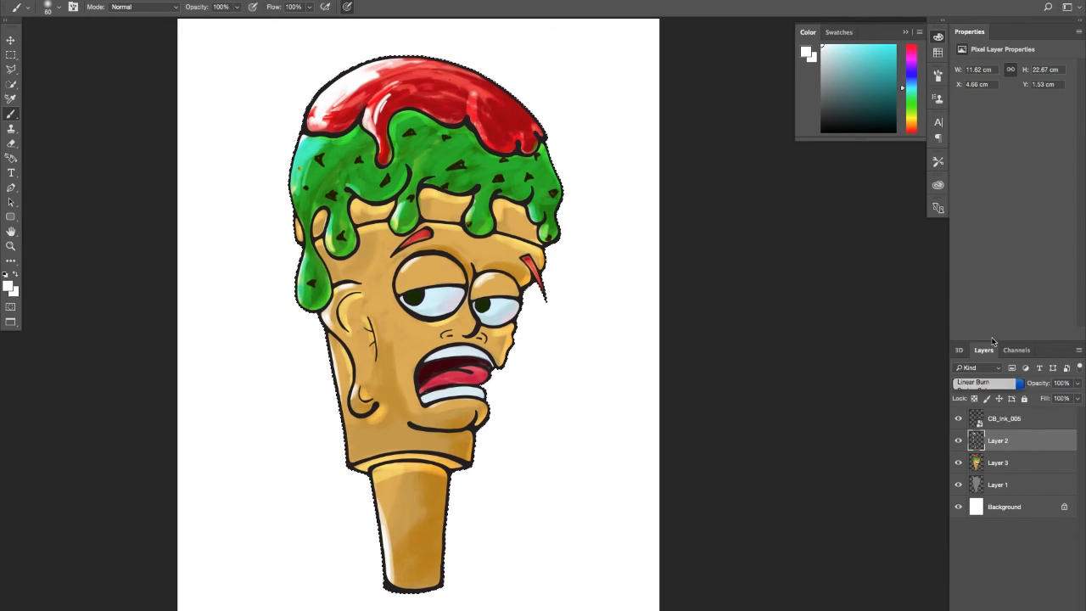
- Try Color Burn and Multiply on Layer 2, toggling the layer's visibility to compare the shading
click(979, 383)
click(981, 375)
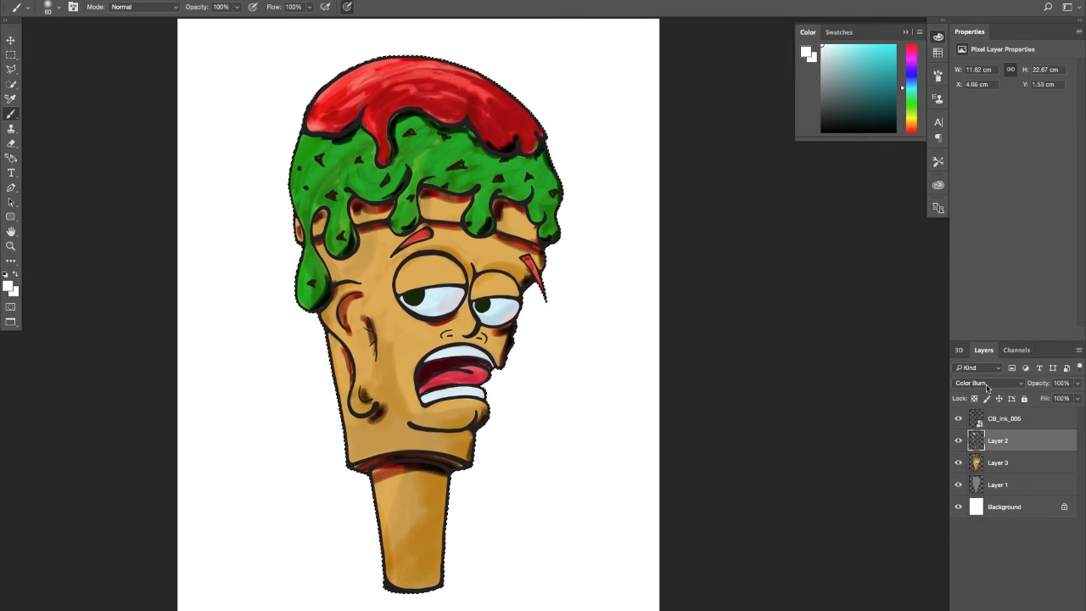
click(986, 386)
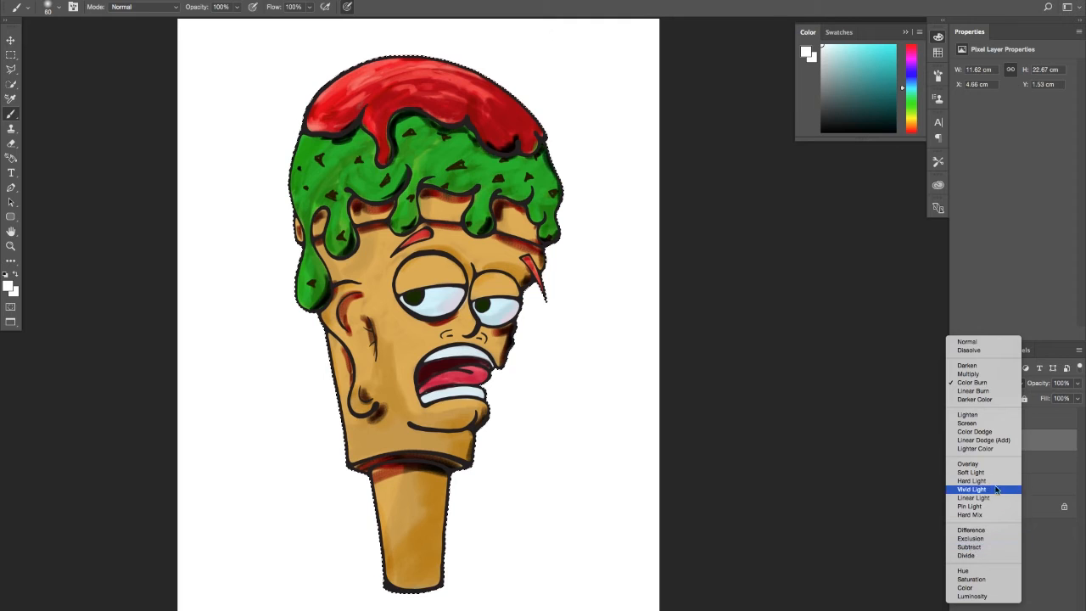
click(989, 375)
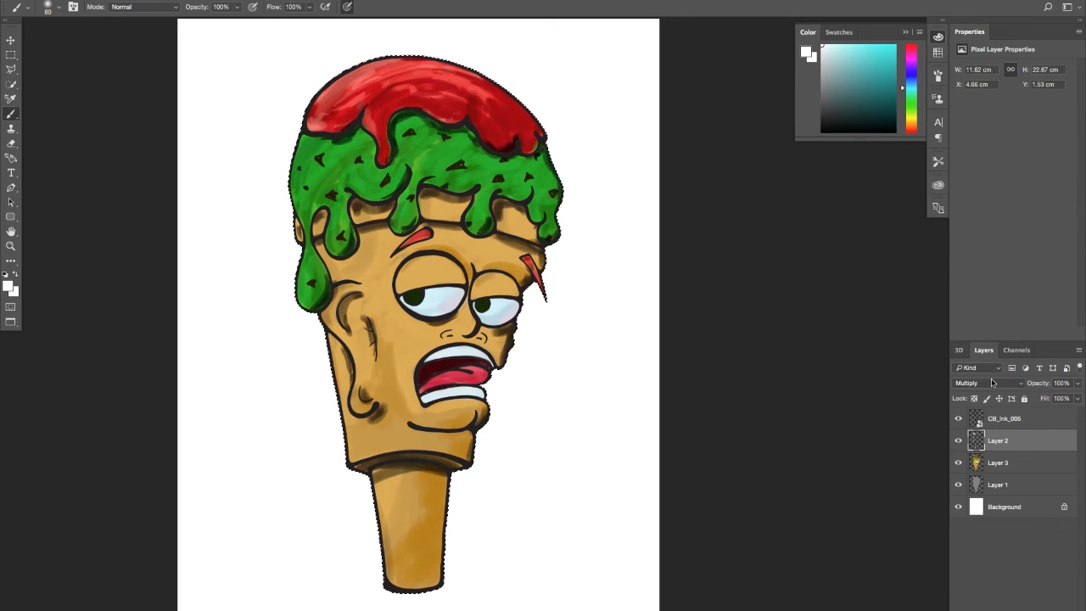
click(959, 441)
click(958, 441)
click(959, 440)
click(959, 440)
- Set Layer 2's blend mode to Overlay and toggle its visibility to compare the result
click(974, 383)
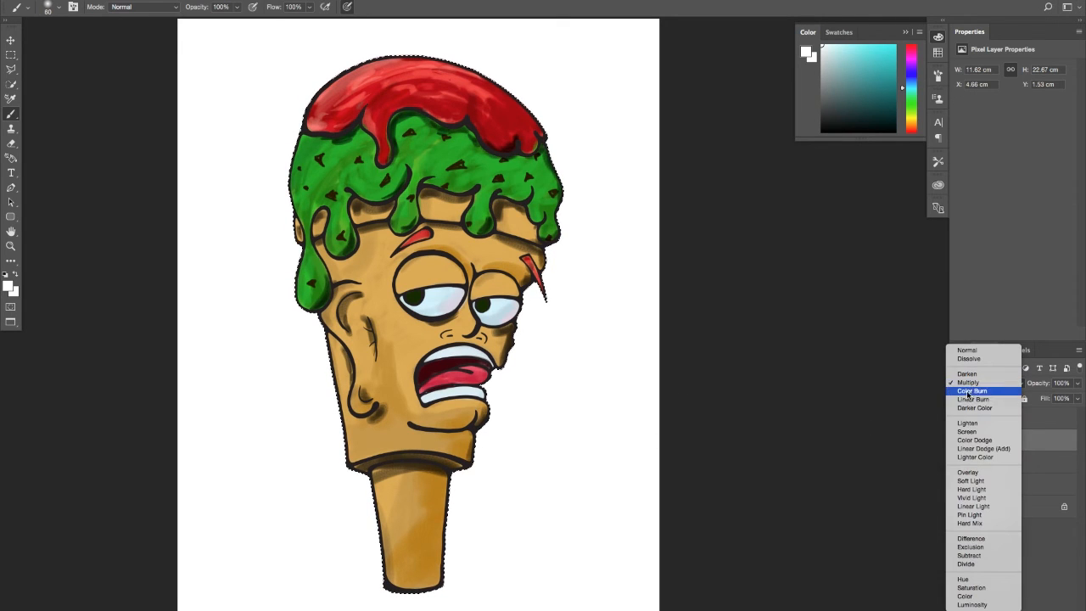
click(969, 472)
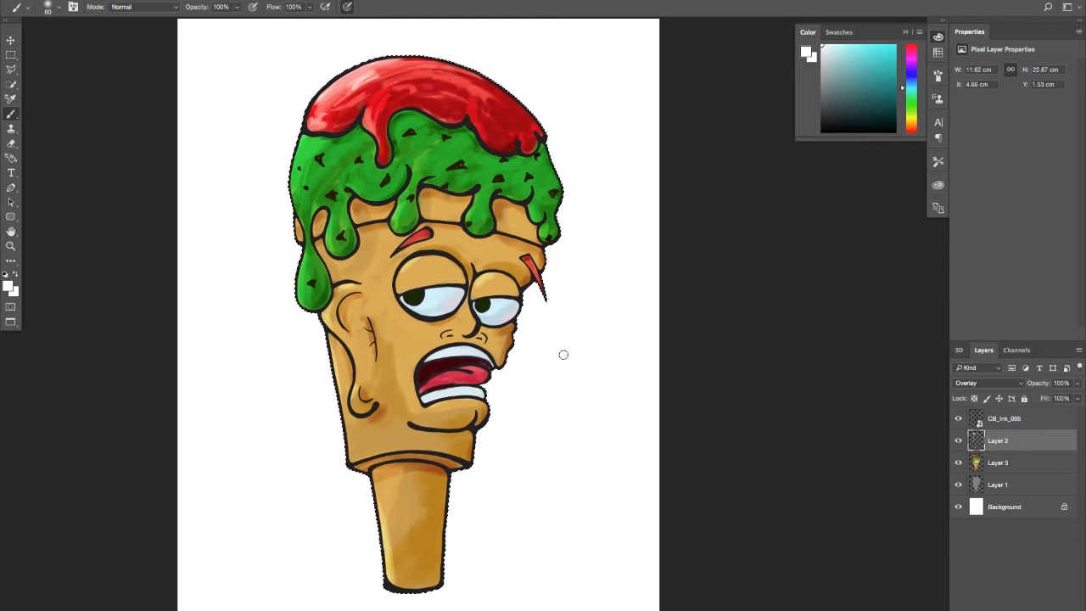
click(958, 441)
click(958, 441)
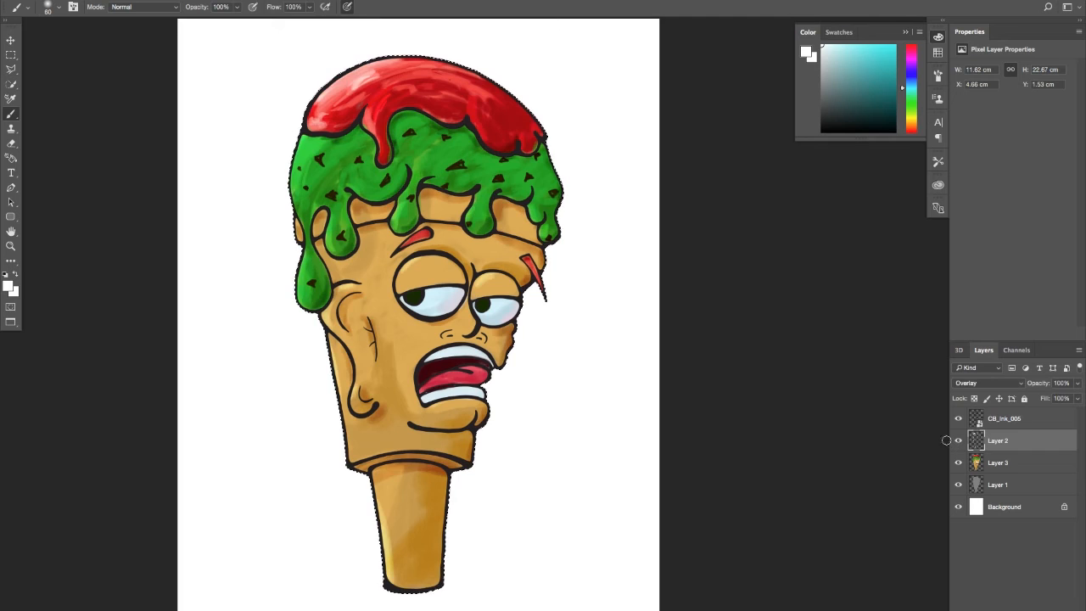
- Make Layer 3 active and mix a medium orange-brown foreground colour for the brush
click(980, 467)
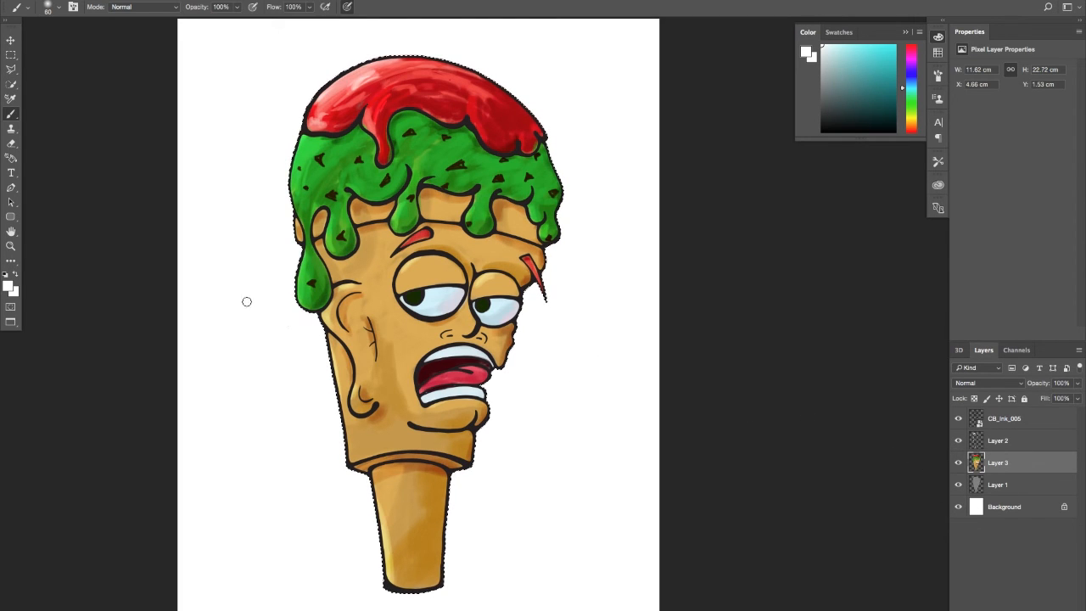
click(9, 287)
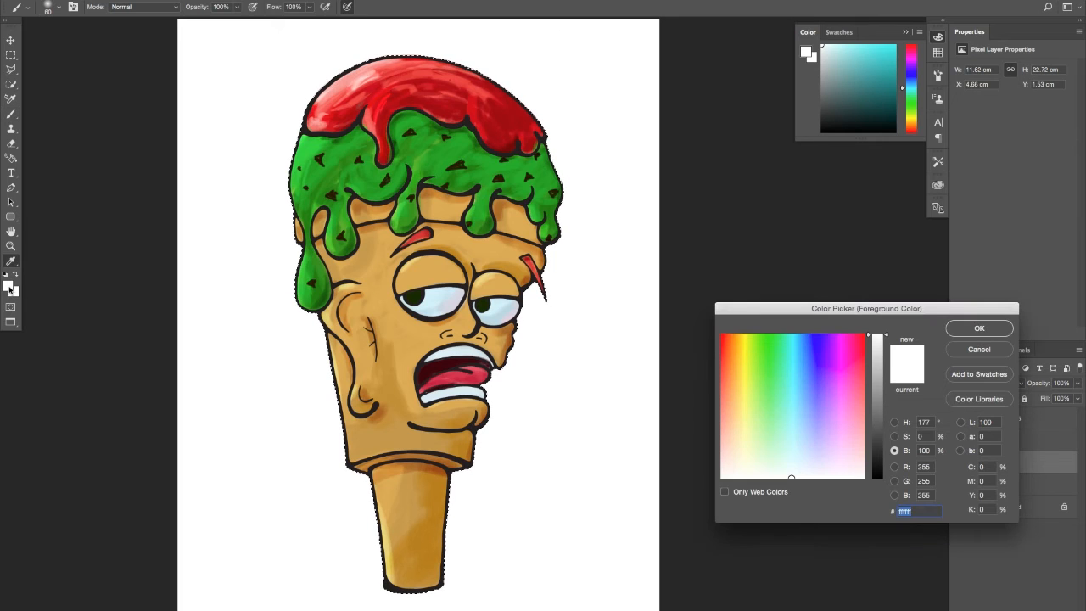
drag(880, 430, 881, 419)
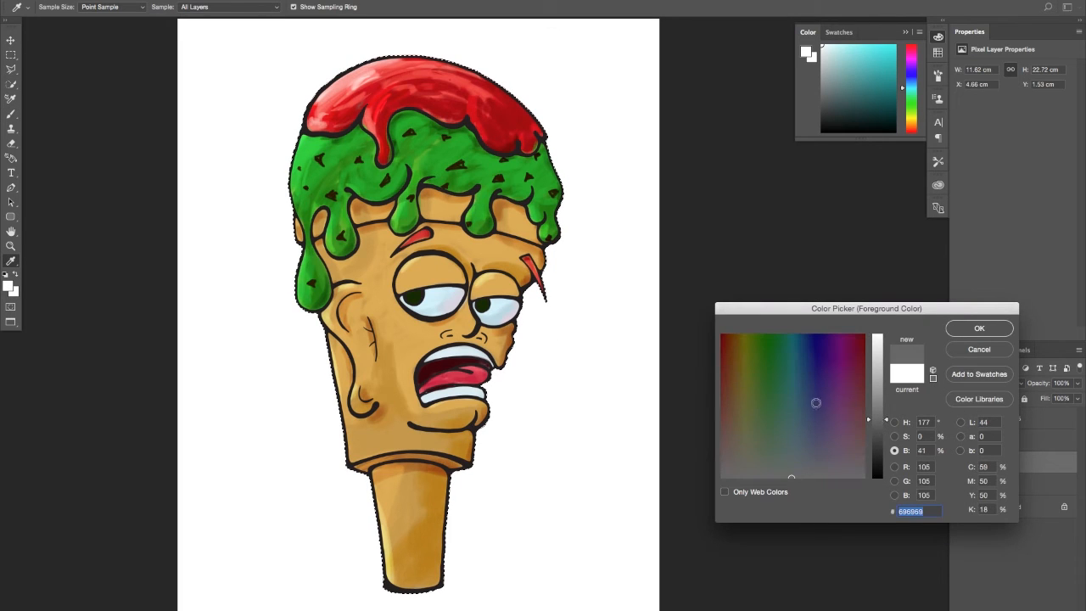
mouse_move(789, 391)
mouse_down()
mouse_move(768, 356)
mouse_move(721, 421)
mouse_move(739, 427)
mouse_up()
drag(879, 420, 880, 429)
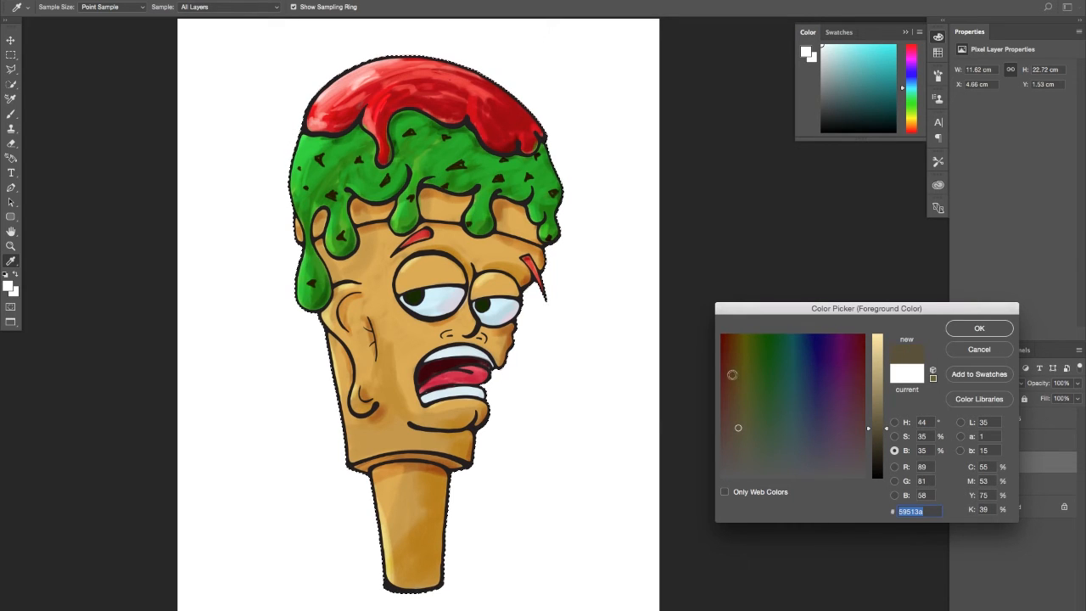
click(734, 374)
drag(862, 386, 871, 388)
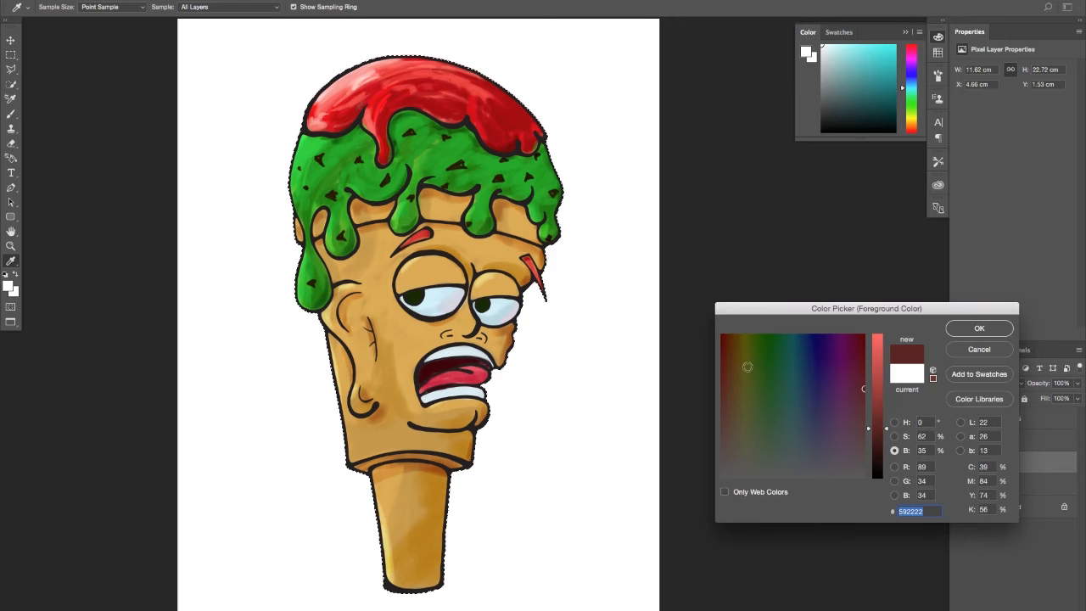
drag(743, 368, 734, 374)
mouse_move(882, 400)
mouse_down()
mouse_move(882, 380)
mouse_move(883, 390)
mouse_up()
click(979, 328)
key(b)
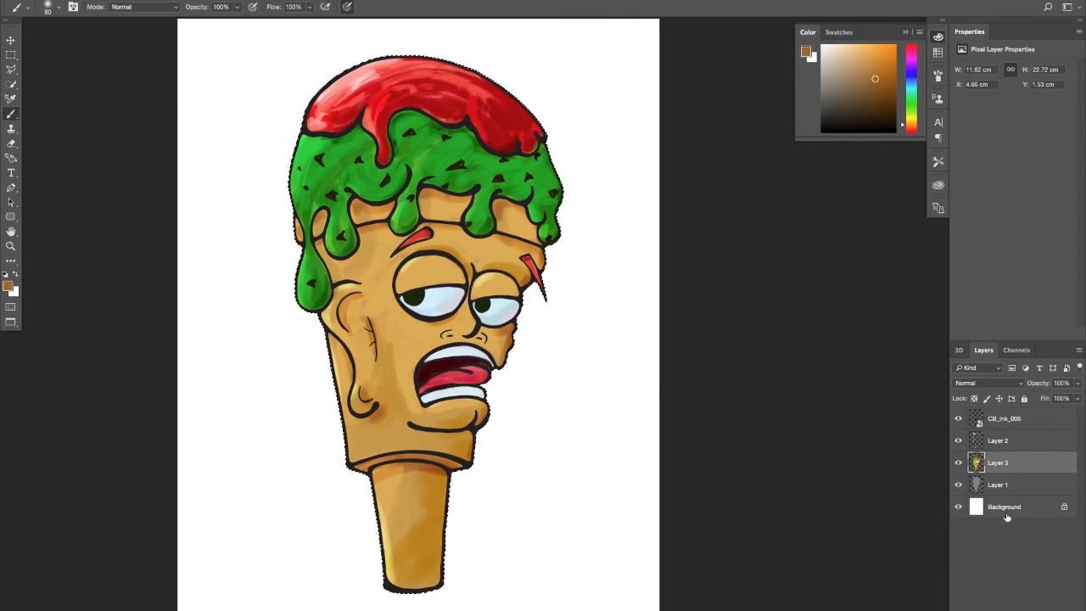
- Add a new layer directly above Layer 3 and reduce the soft round brush to 15 px
key(ctrl+shift+alt+n)
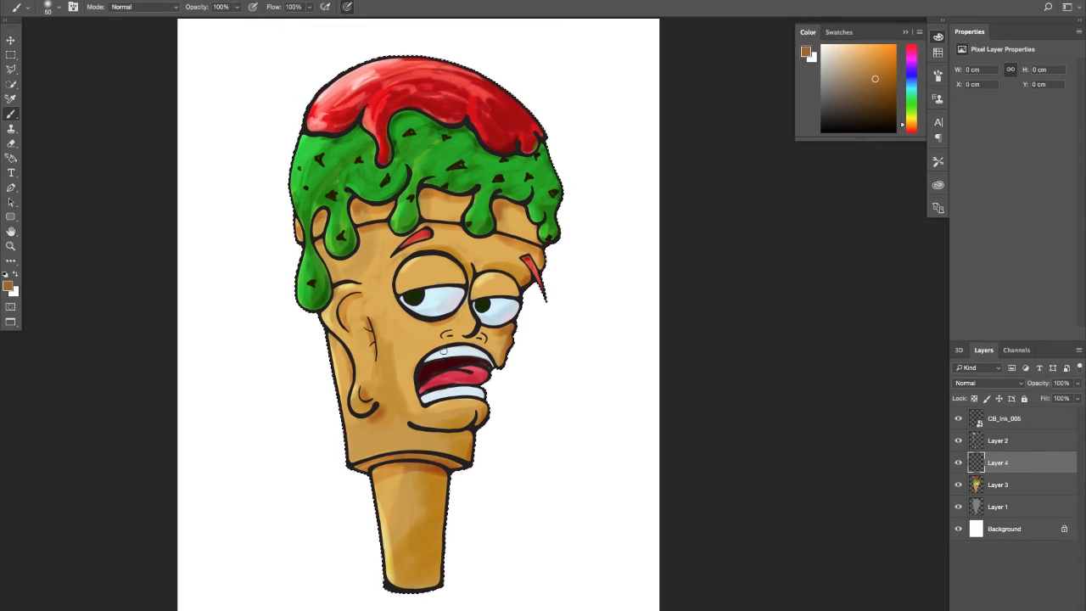
key(bracketleft)
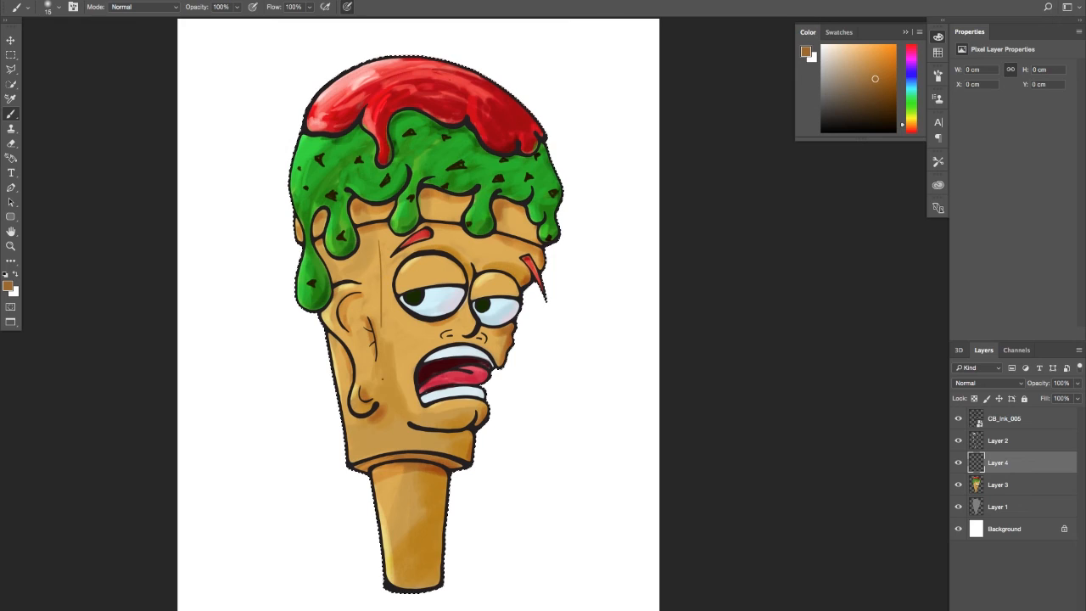
- Try thin orange-brown lines on the cone face beside the ear, and undo them
drag(380, 322, 381, 348)
mouse_move(365, 264)
mouse_down()
mouse_move(382, 302)
mouse_move(370, 360)
mouse_up()
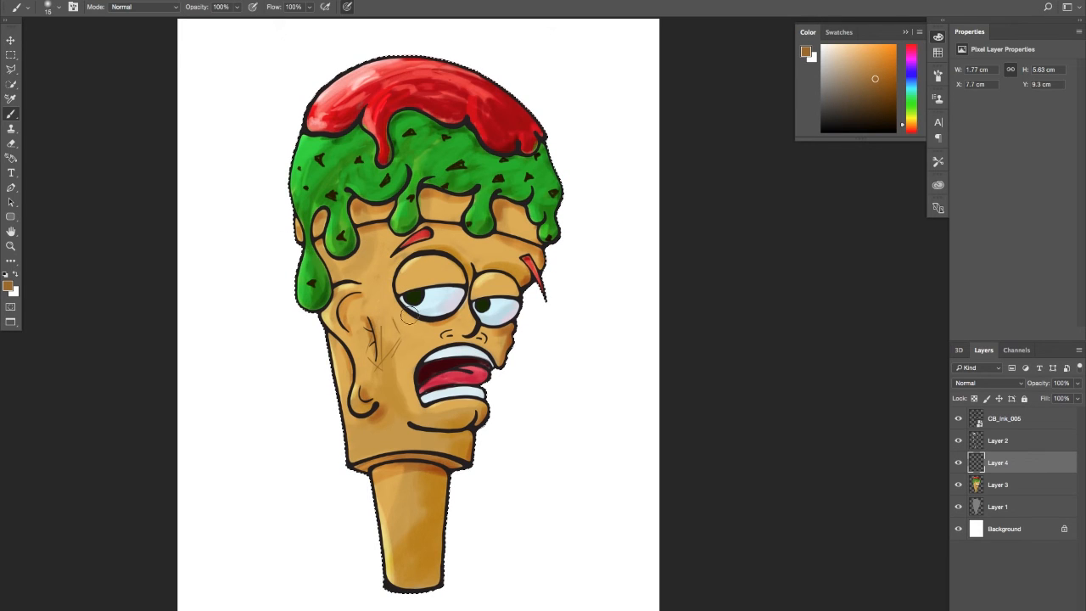
key(alt+super+z)
key(alt+super+z)
key(alt+super+z)
key(alt+super+z)
scroll(420, 314, down, 5)
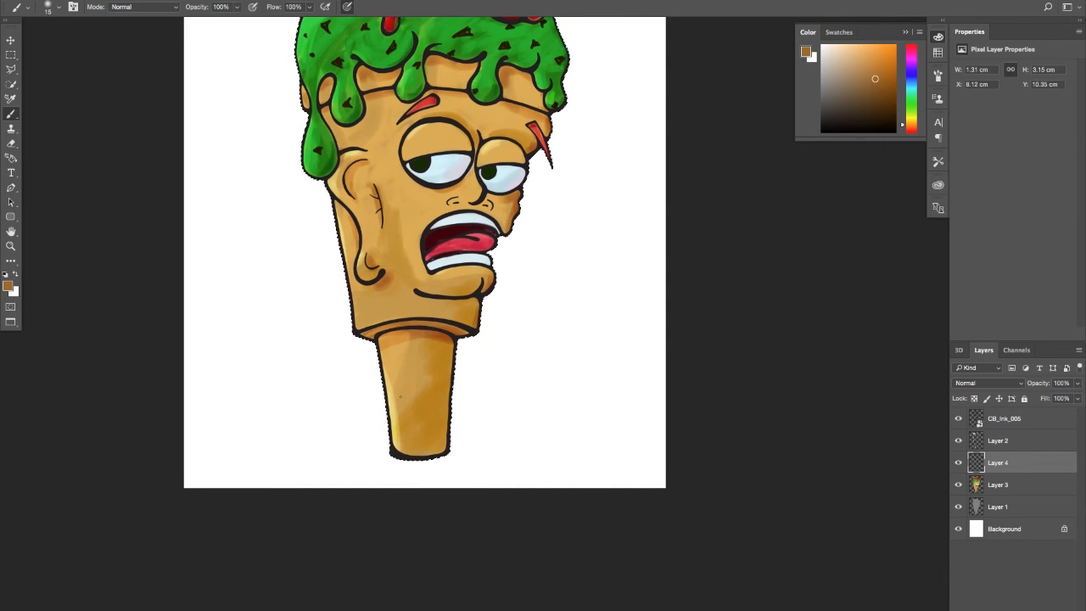
- Draw thin orange-brown waffle lines on Layer 4 over the cone's handle: a horizontal band, diamonds below it and crosshatching above
drag(450, 389, 387, 388)
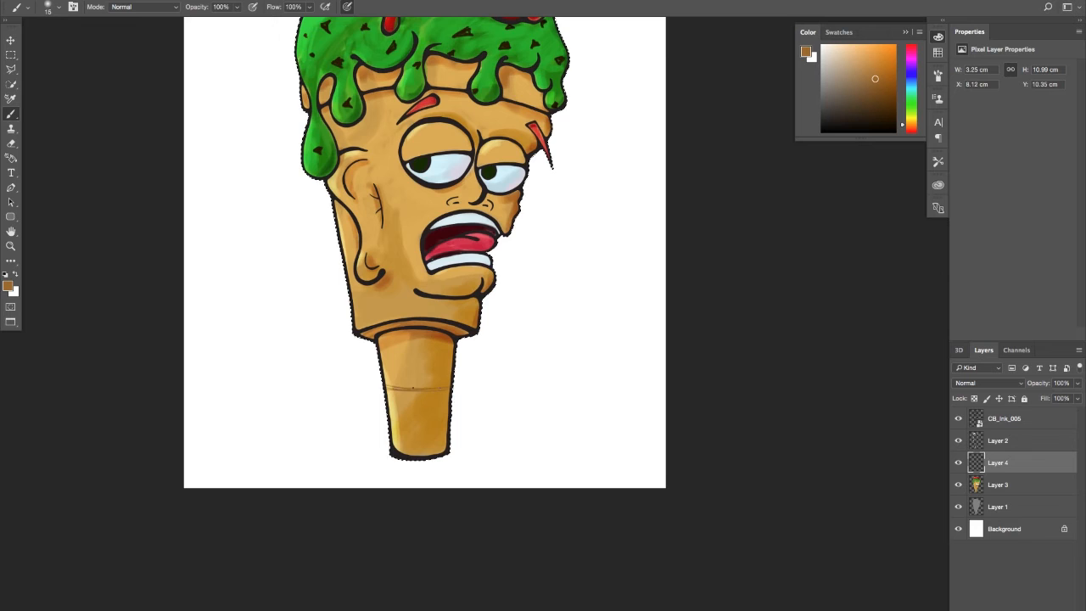
mouse_move(395, 397)
mouse_down()
mouse_move(405, 424)
mouse_move(429, 389)
mouse_move(438, 408)
mouse_move(423, 418)
mouse_move(442, 411)
mouse_move(428, 429)
mouse_move(440, 410)
mouse_move(438, 439)
mouse_up()
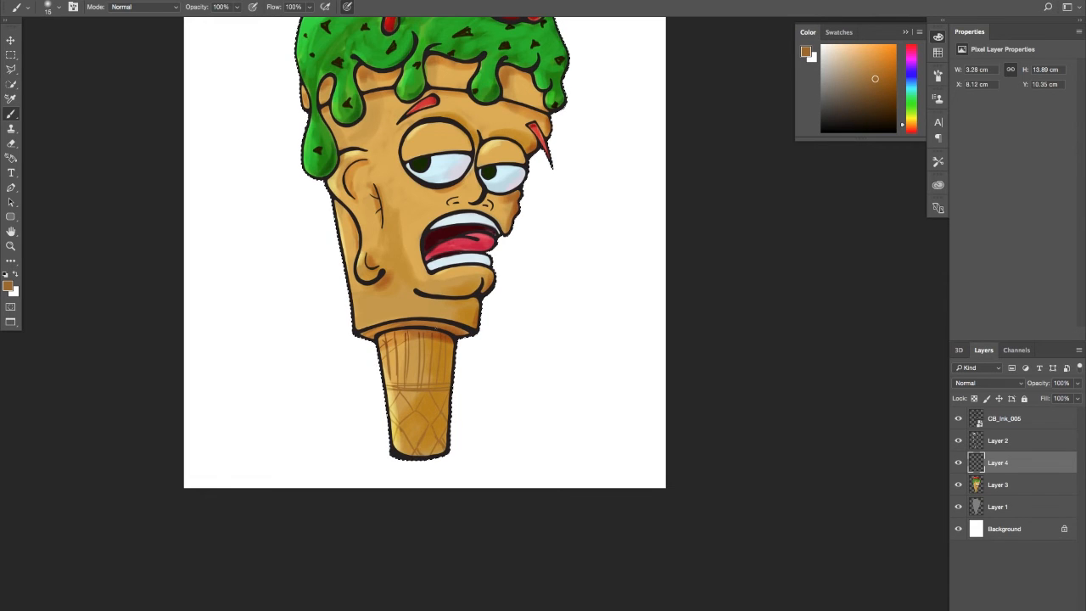
drag(381, 380, 453, 348)
drag(387, 350, 409, 341)
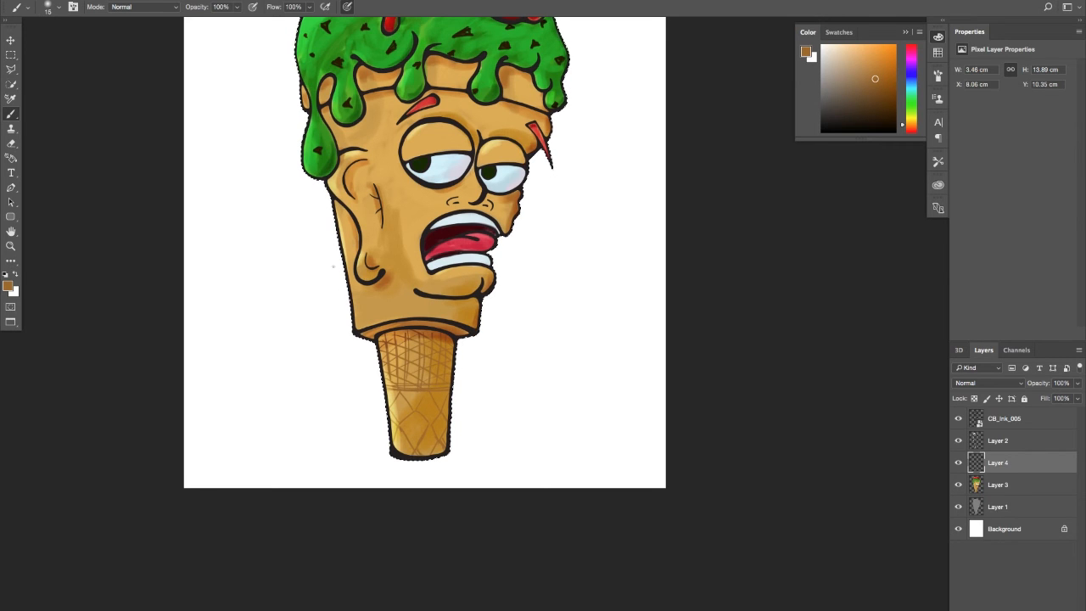
- Try thin diagonal waffle lines along the lower edge of the cone face below the ear, and undo them
drag(333, 314, 329, 340)
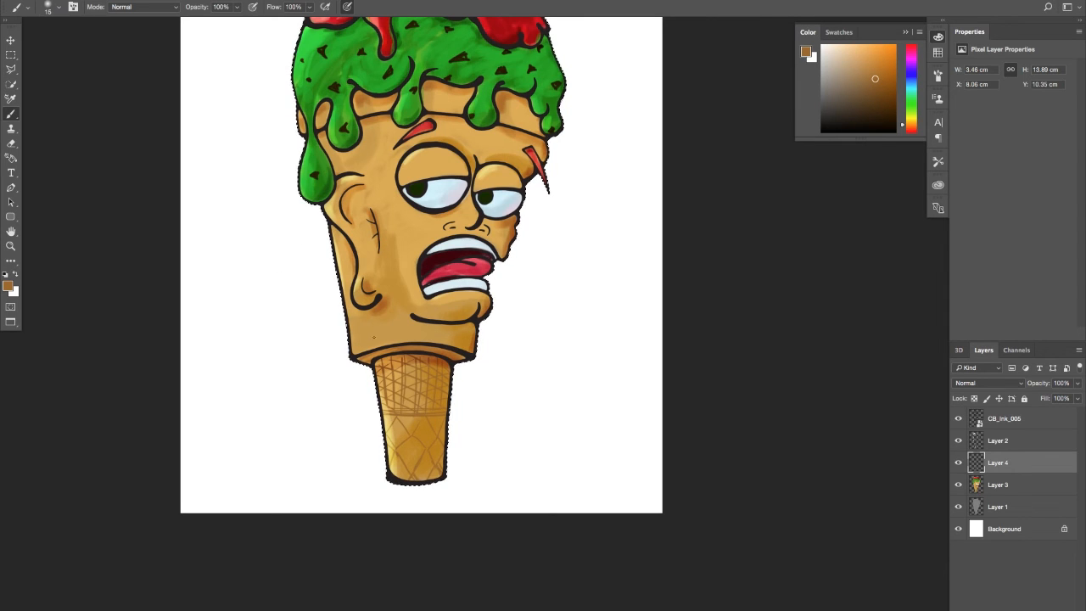
drag(351, 328, 371, 354)
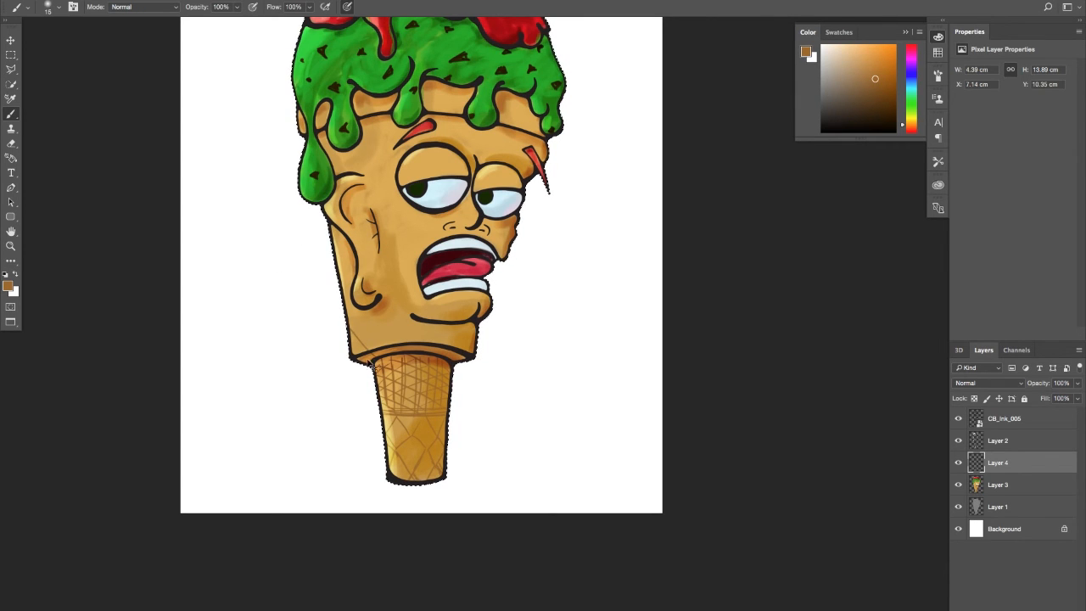
drag(319, 297, 374, 337)
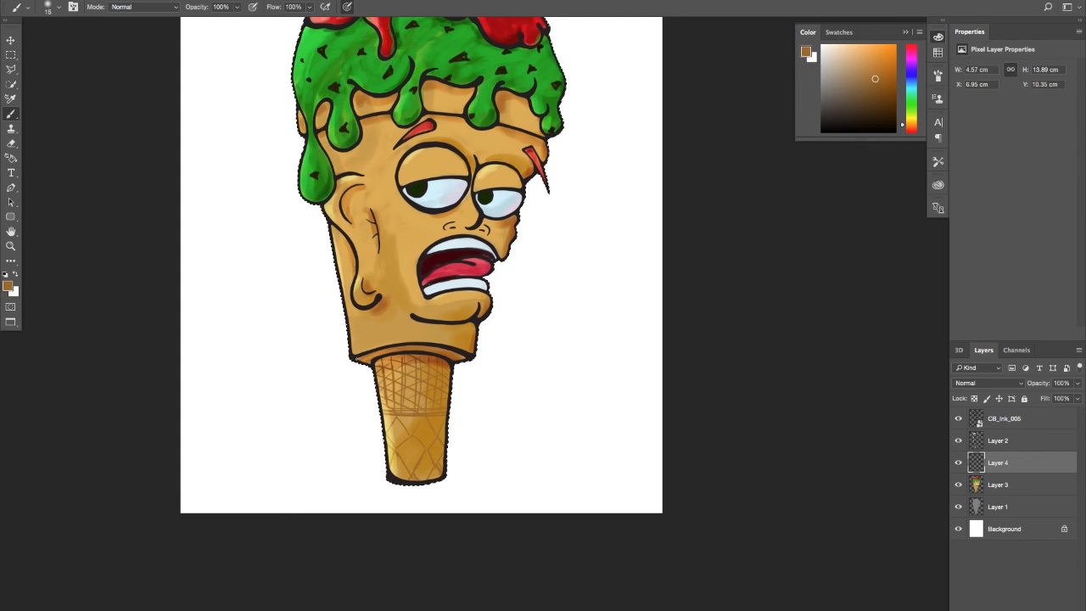
- Enlarge the brush to 45 px, try thick brown lines on the cheek between ear and mouth, and undo them
key(bracketright)
key(bracketright)
key(bracketright)
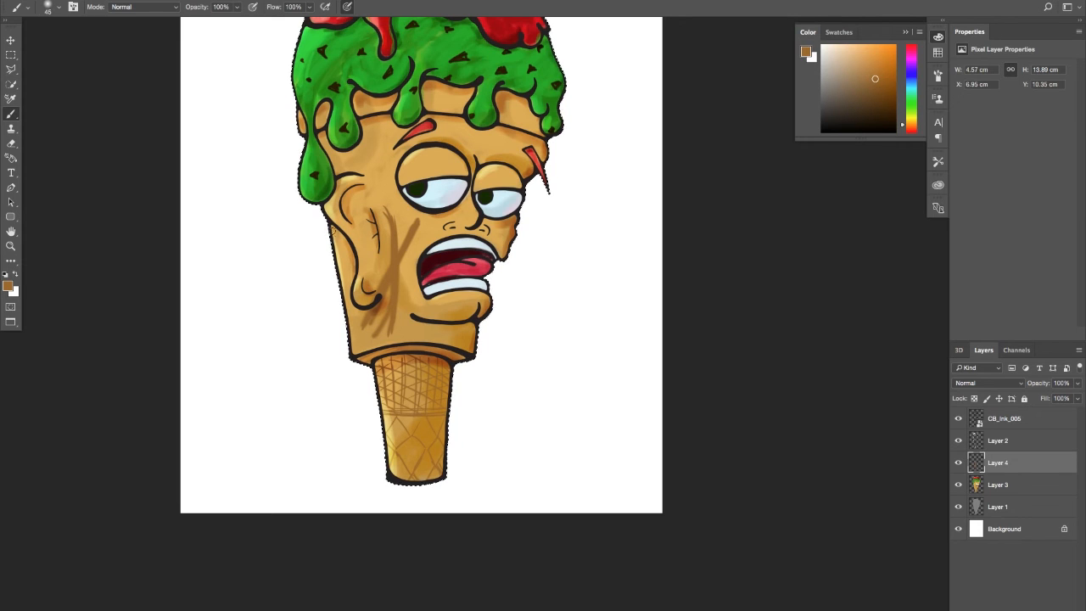
drag(334, 232, 479, 305)
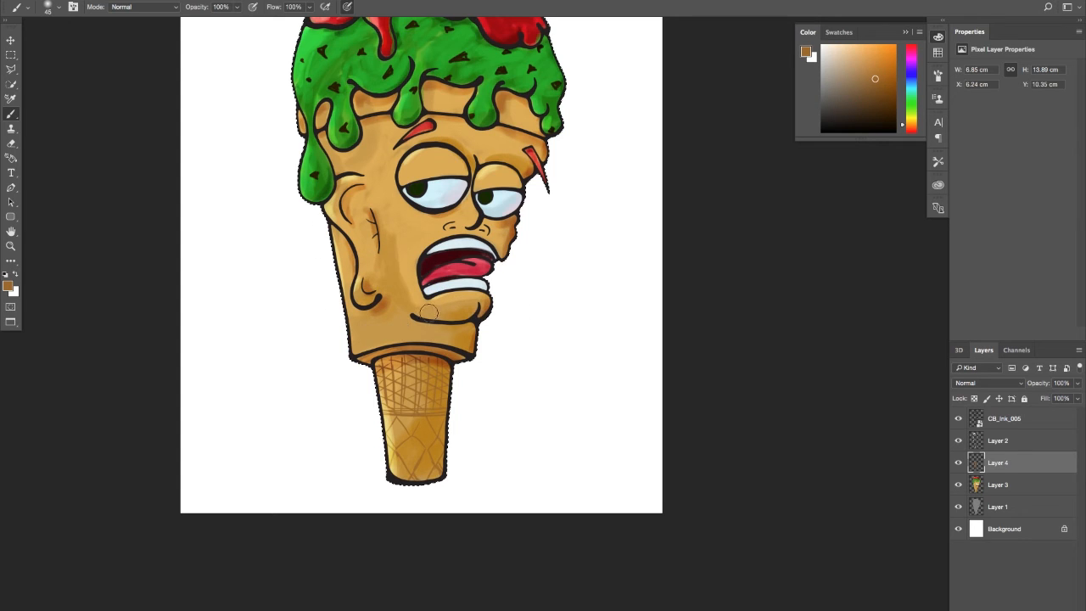
key(super+z)
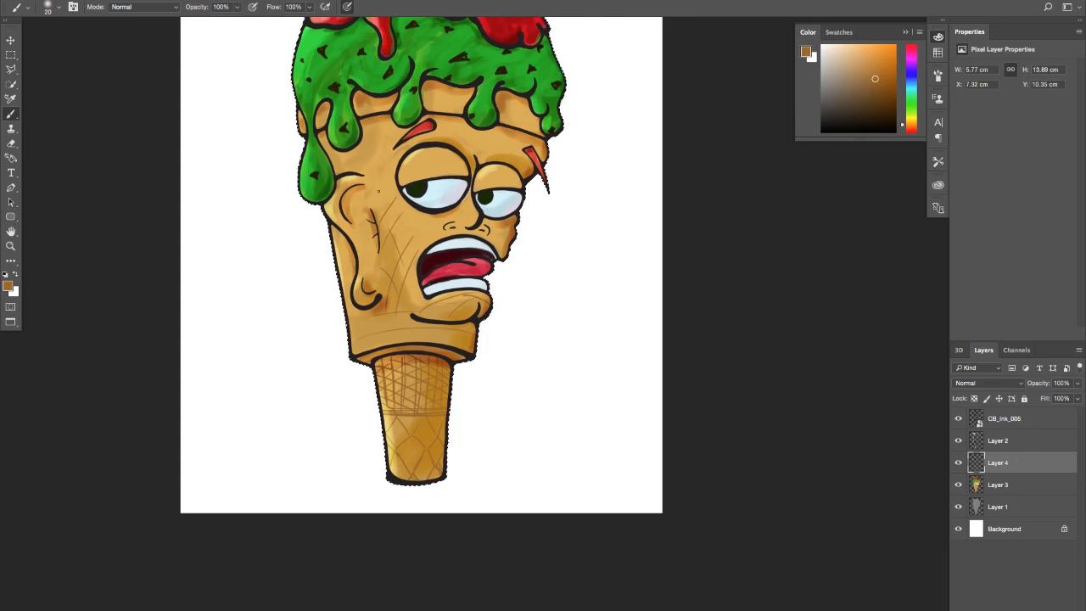
- Draw thin crossing waffle lines with the 20 px brush across the forehead and the cone's rim under the green topping
drag(381, 126, 363, 168)
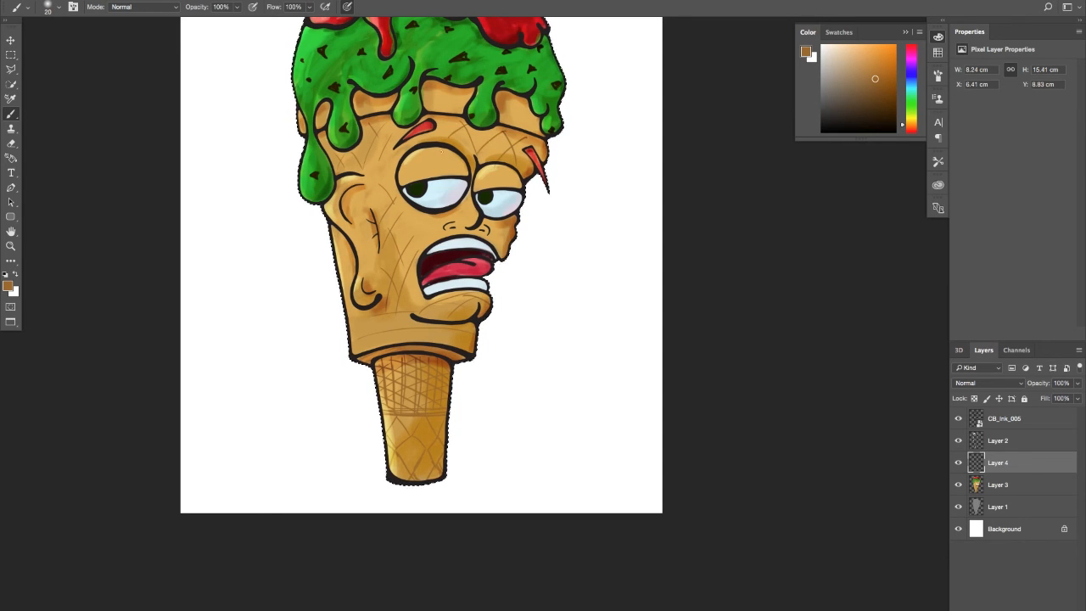
drag(438, 94, 444, 118)
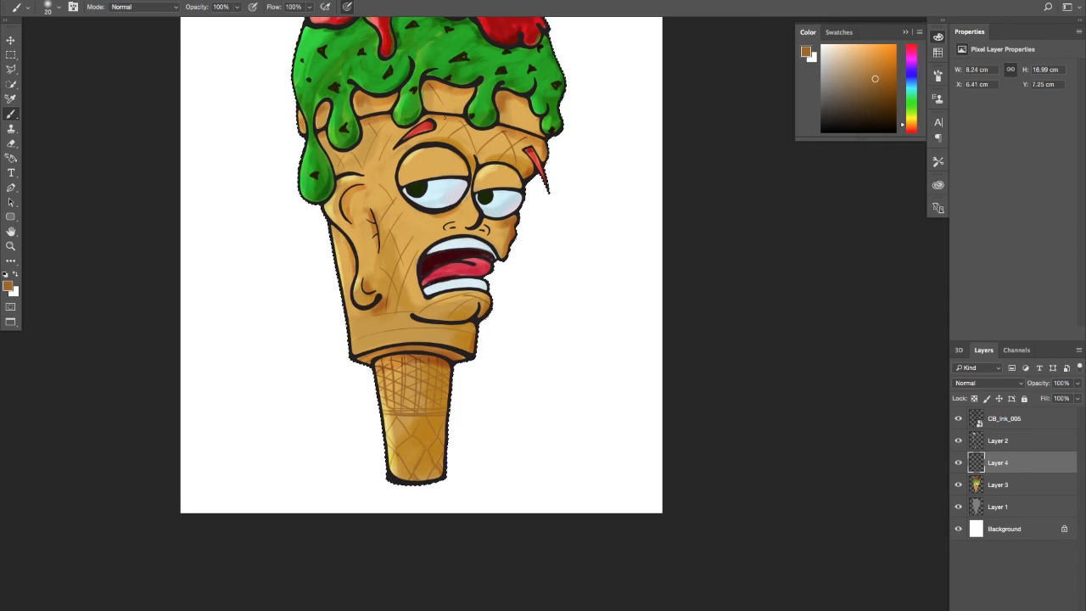
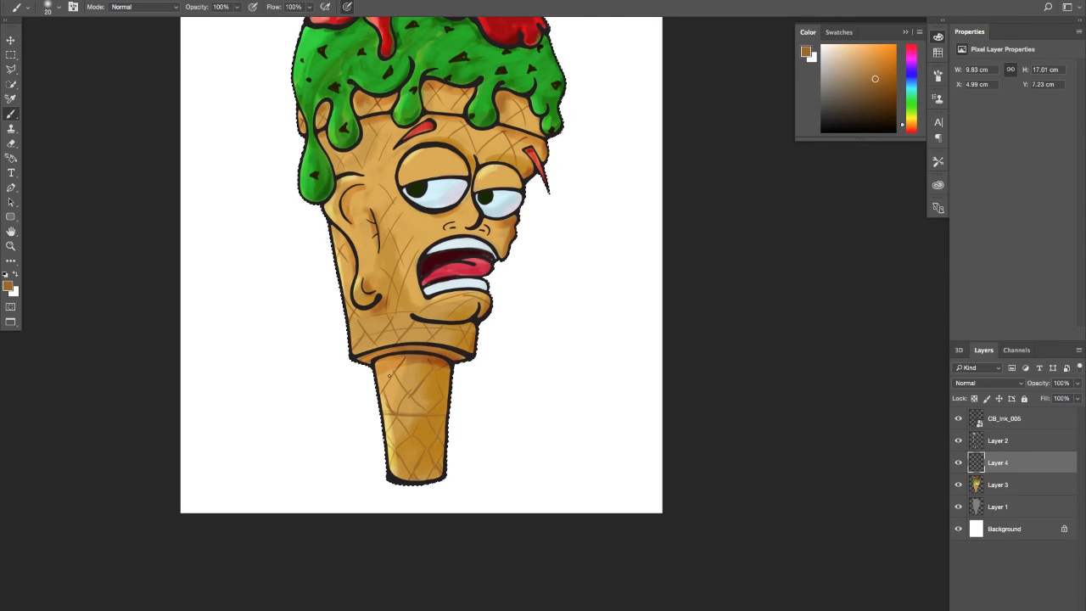
- Try Overlay on Layer 4, settle on the Color Burn blend mode, and lower the layer's opacity to 22%
drag(523, 370, 505, 374)
click(986, 383)
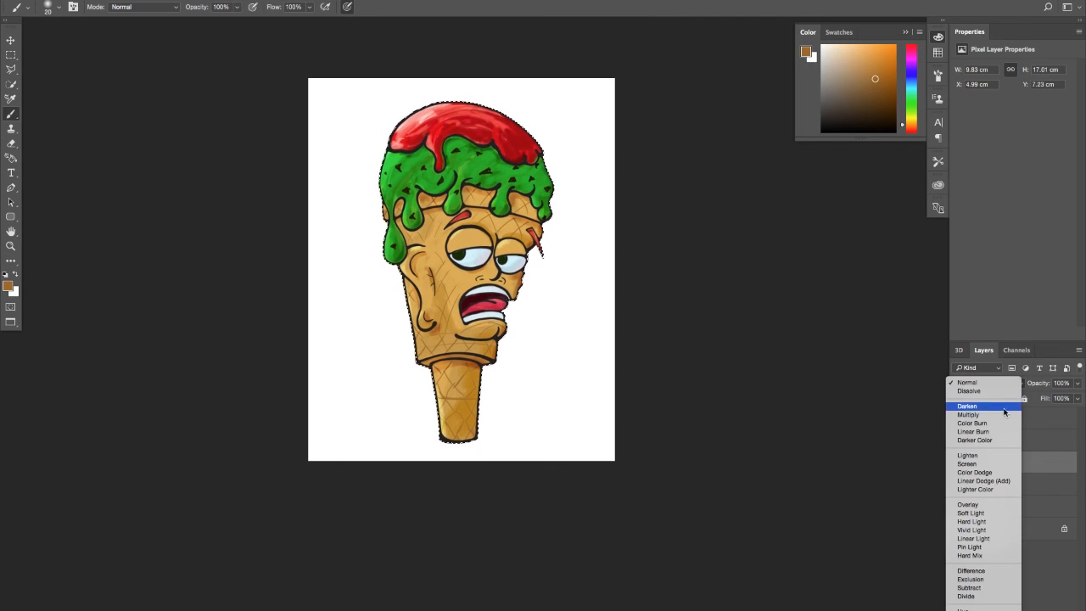
click(968, 505)
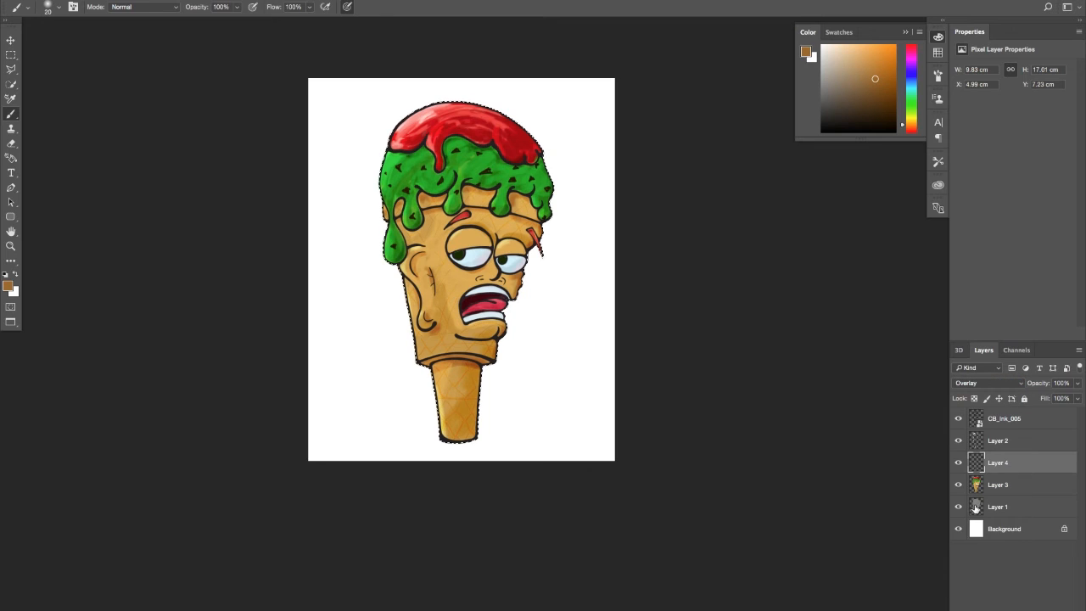
click(1010, 384)
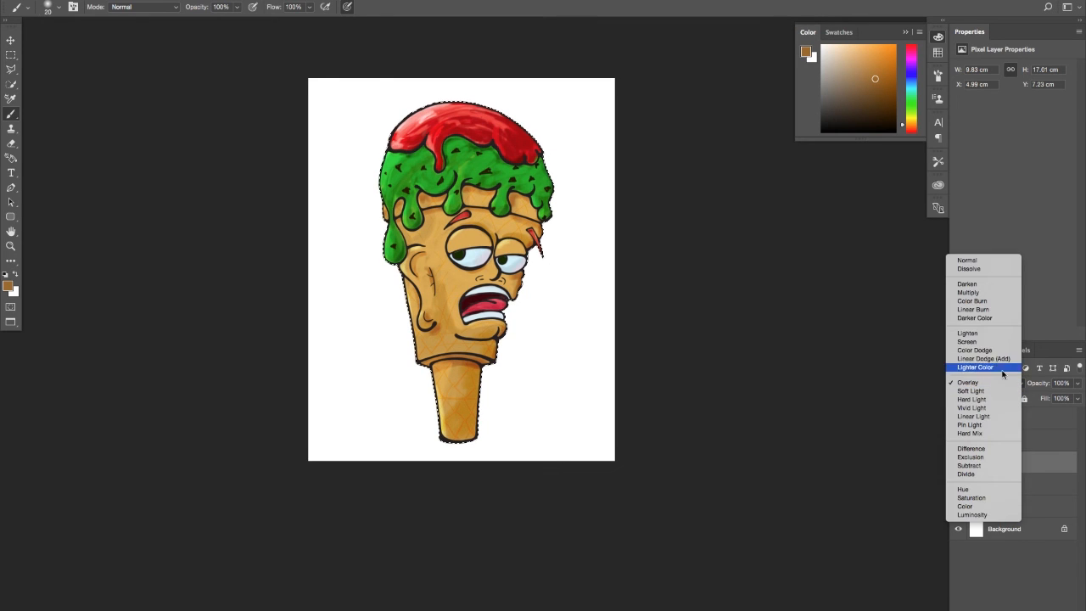
click(984, 303)
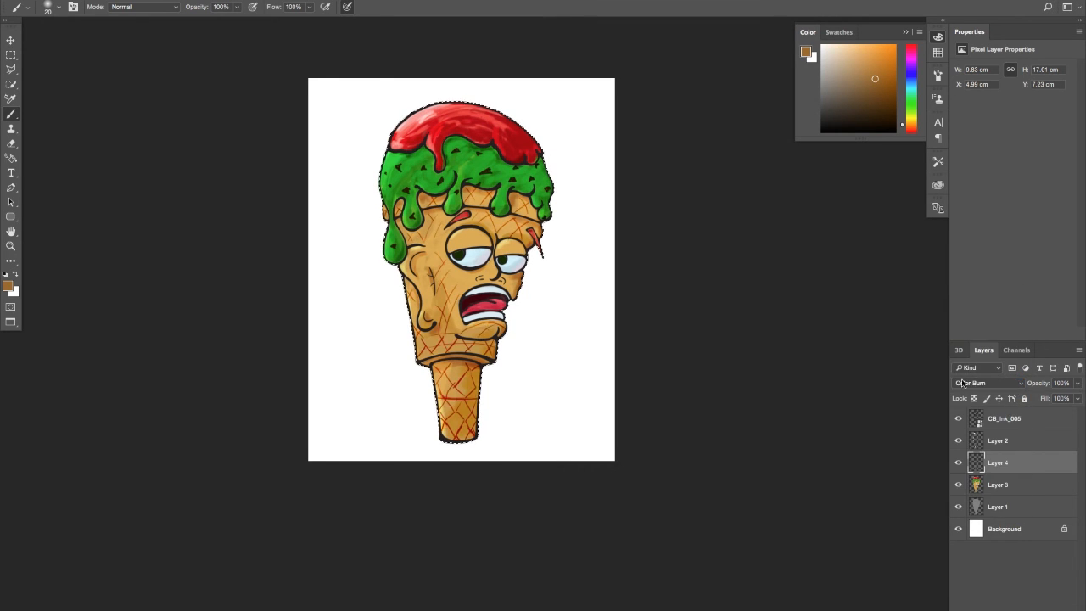
click(1078, 383)
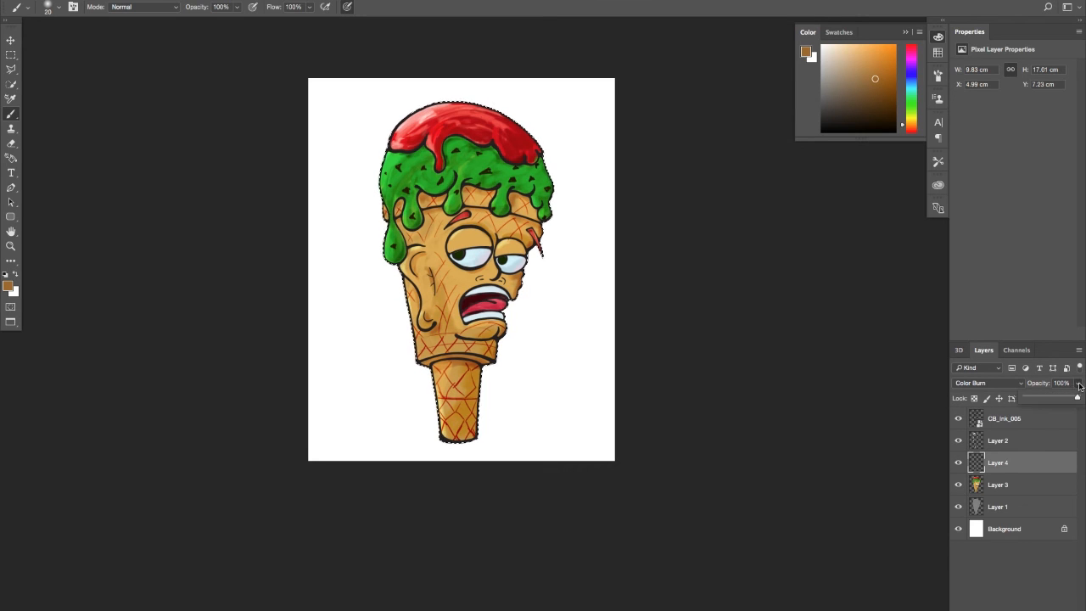
click(1043, 398)
drag(1042, 398, 1037, 399)
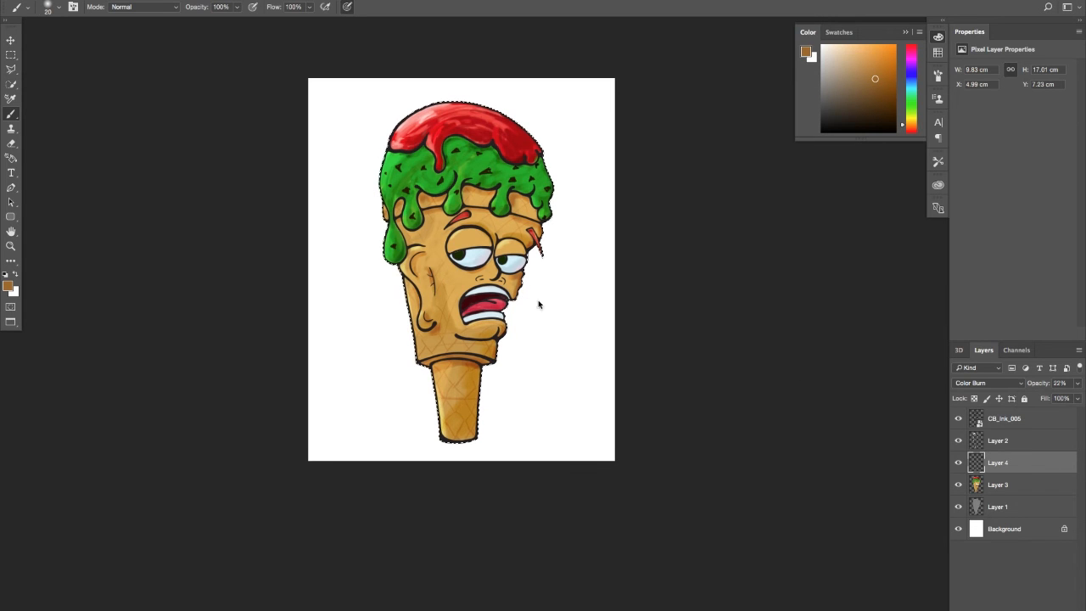
- Deselect the character's outline and add a new empty layer directly above the Background layer
key(z)
key(ctrl+d)
drag(537, 300, 538, 300)
key(b)
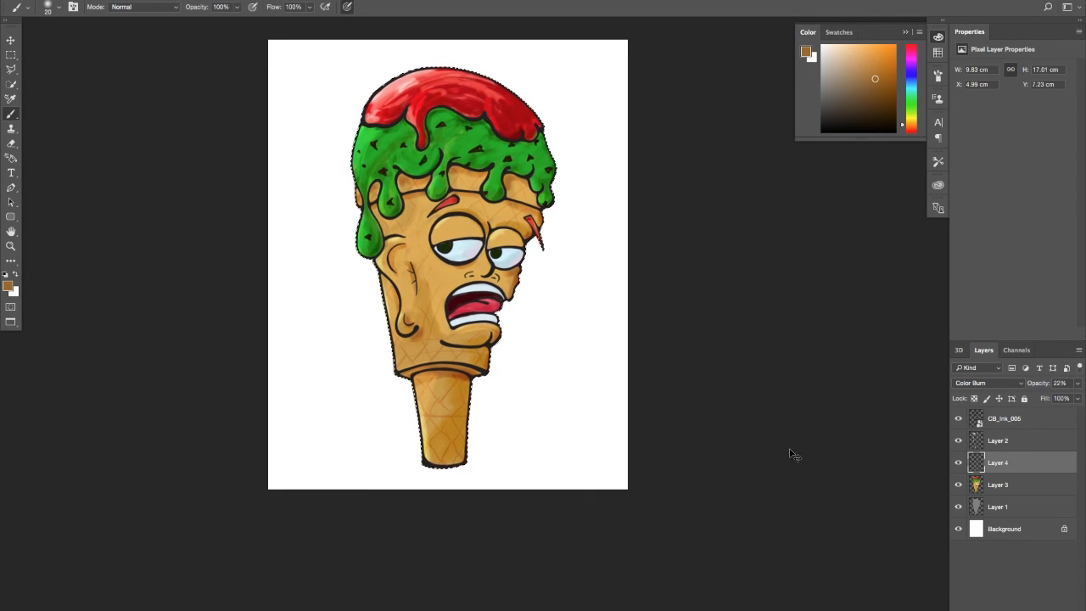
click(988, 534)
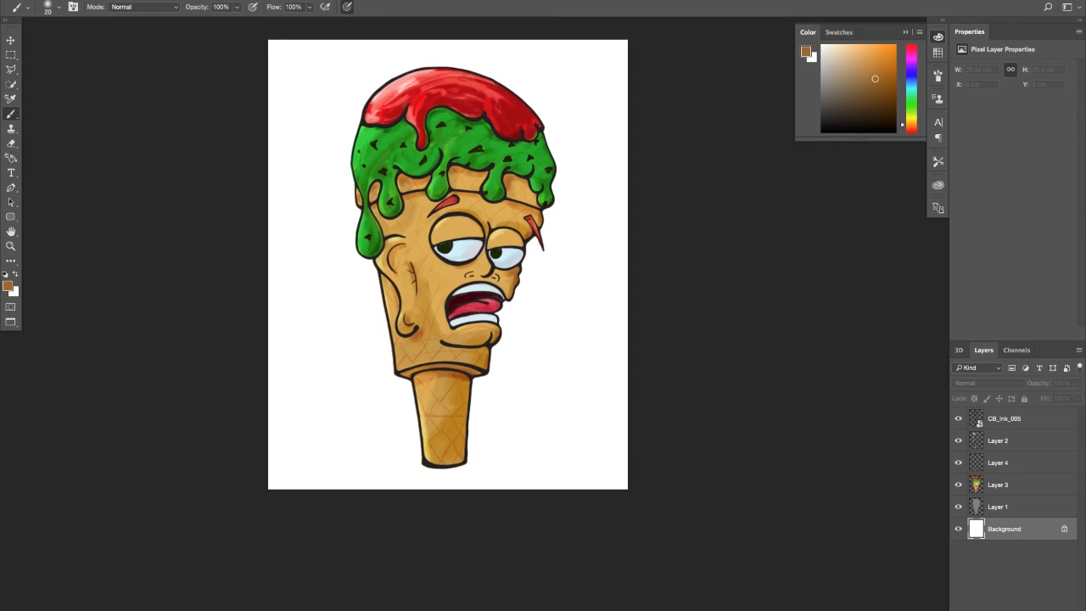
key(ctrl+shift+alt+n)
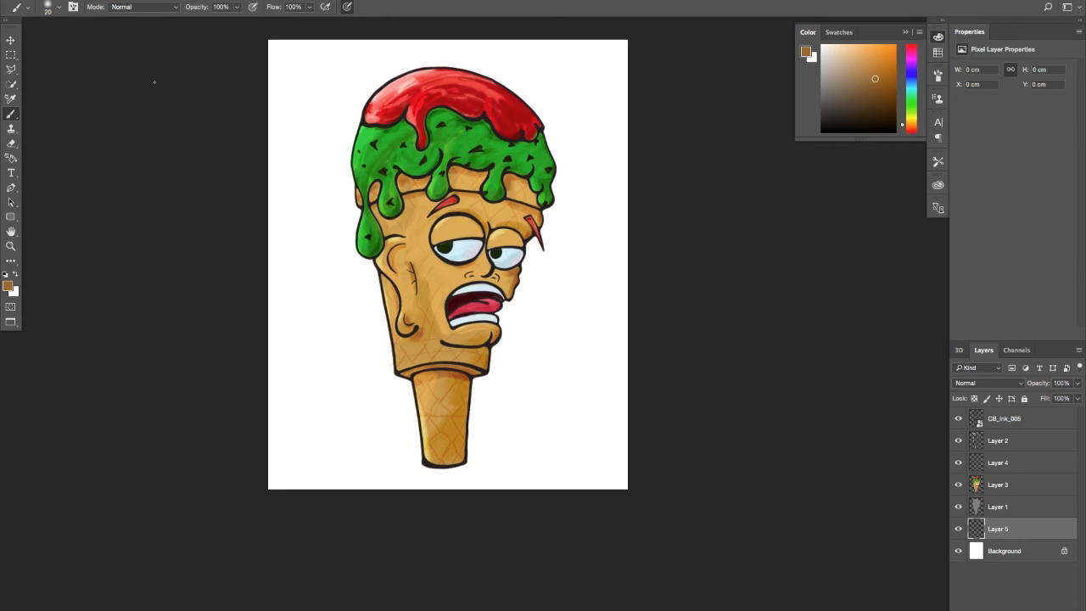
- Choose the 118 px textured brush preset, test a stroke beside the character, and undo it
click(55, 11)
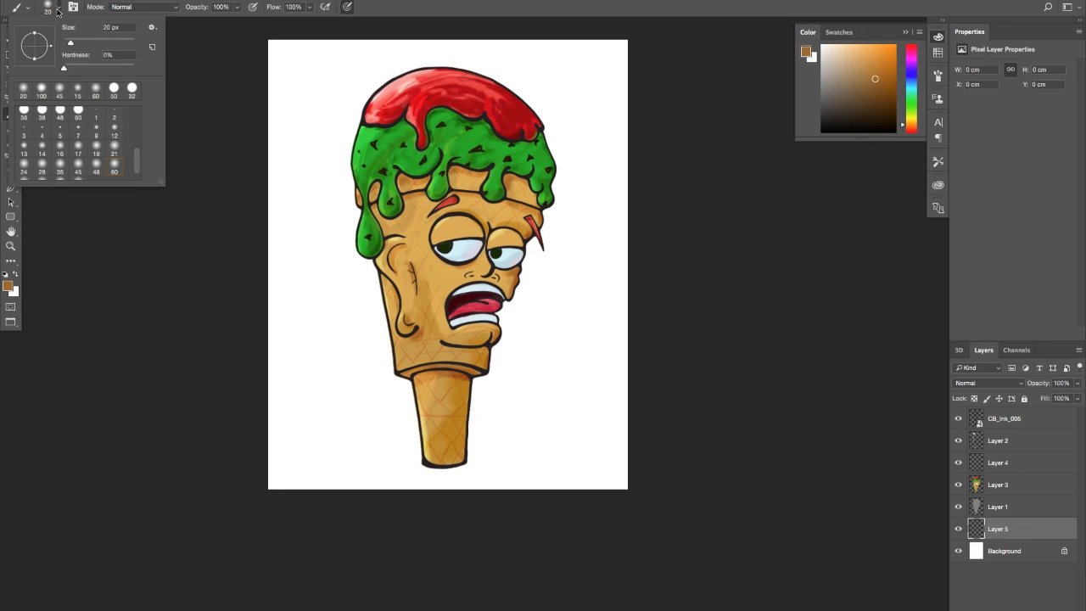
drag(139, 143, 139, 121)
click(102, 126)
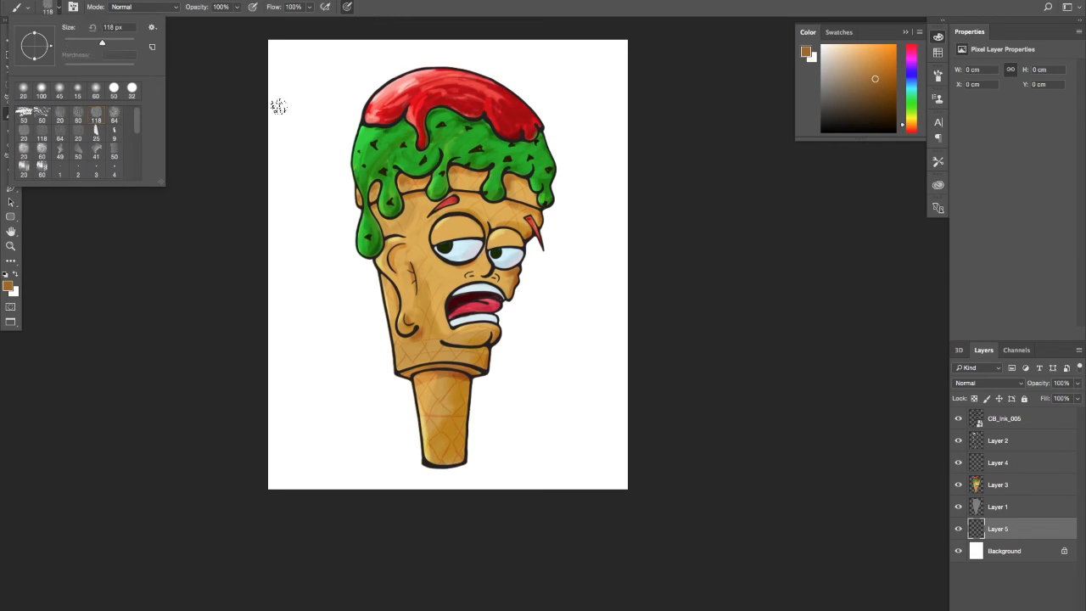
drag(286, 114, 301, 117)
key(ctrl+z)
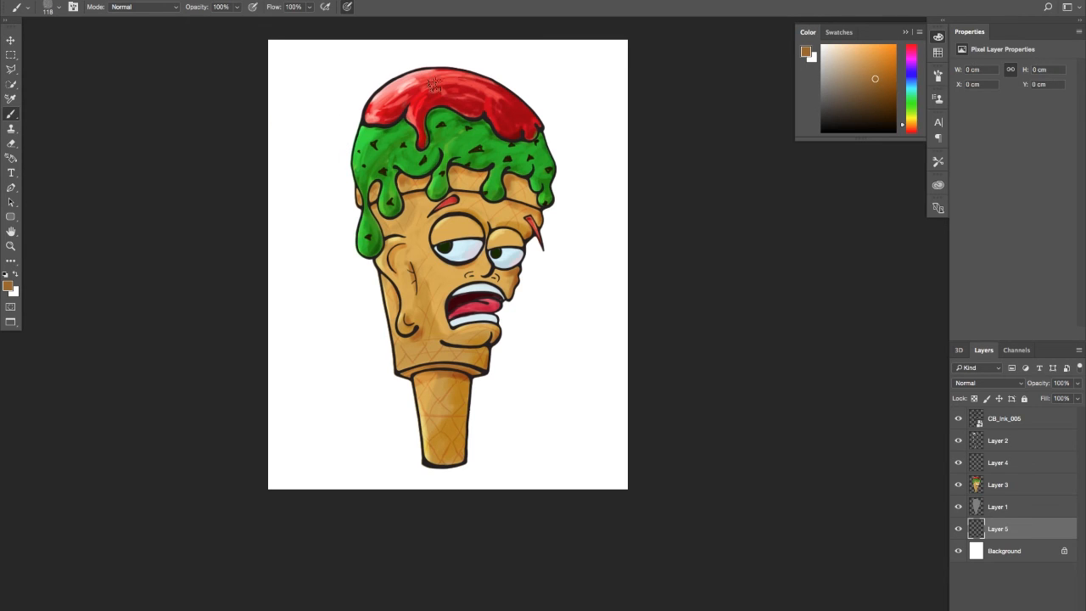
- Mix a dark blue foreground and a lighter blue background colour, and fill Layer 5 with a diamond gradient between them
drag(911, 95, 907, 80)
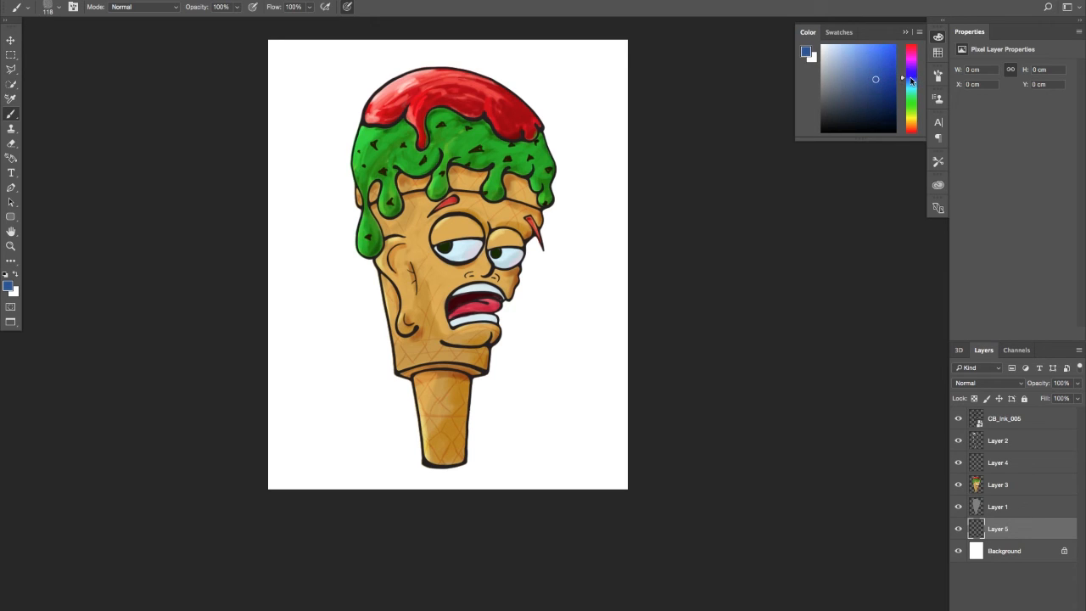
click(10, 260)
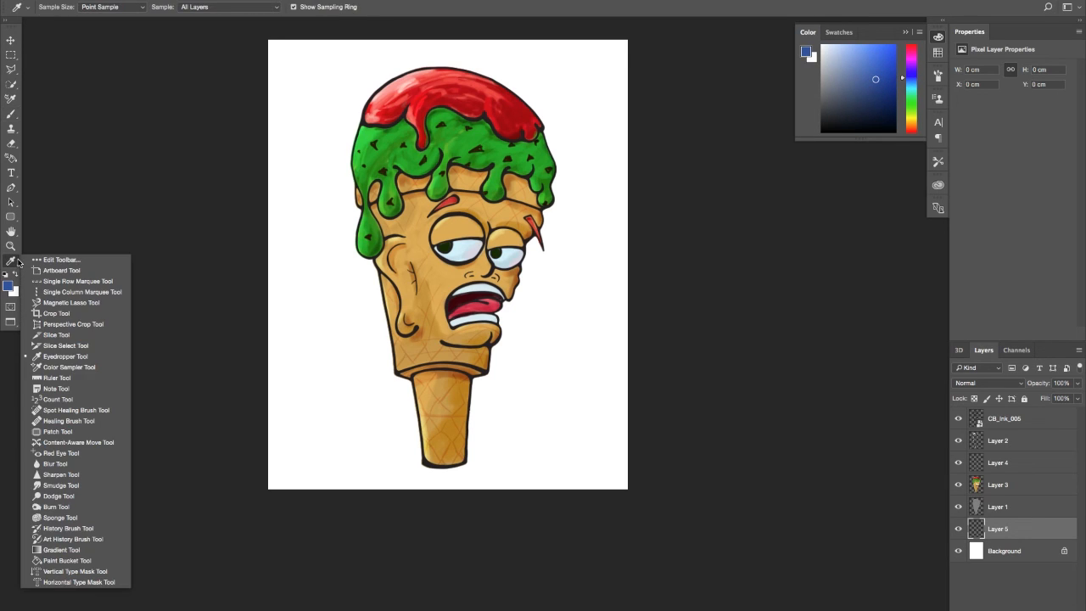
click(87, 549)
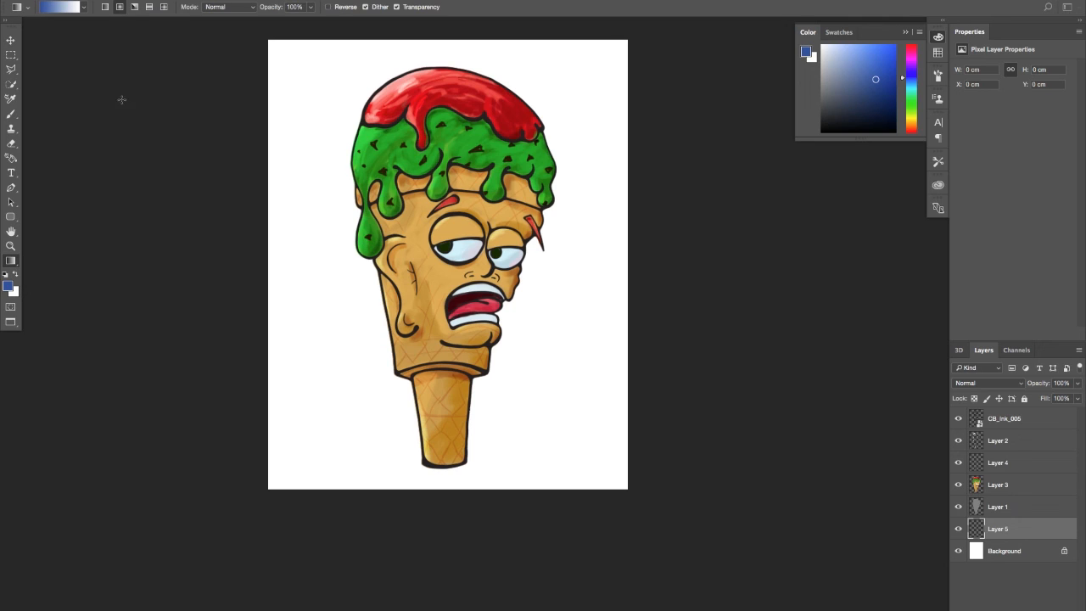
click(165, 8)
click(15, 293)
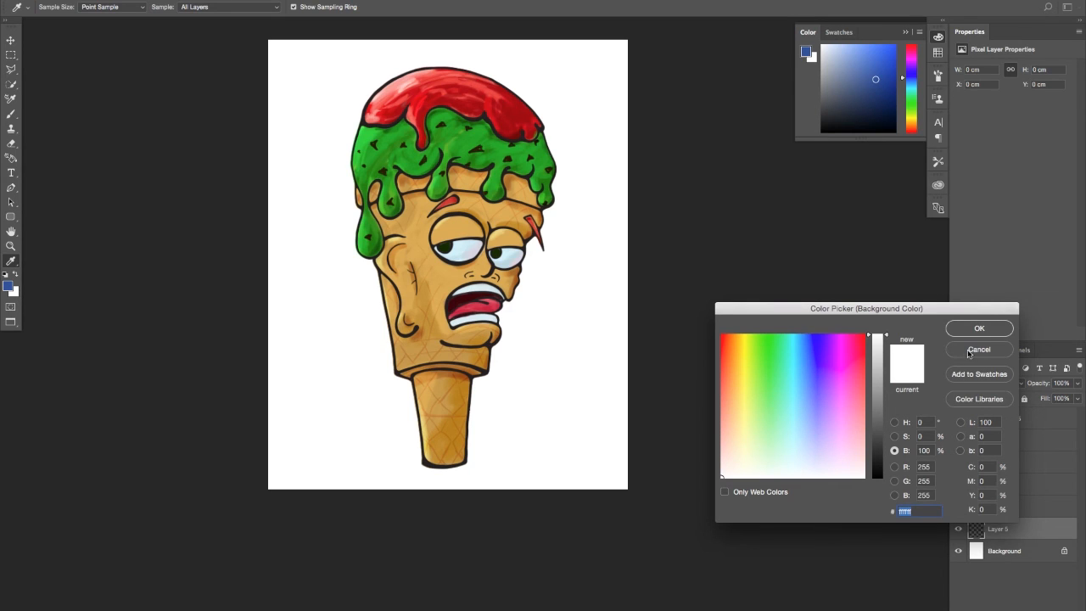
click(809, 345)
click(979, 329)
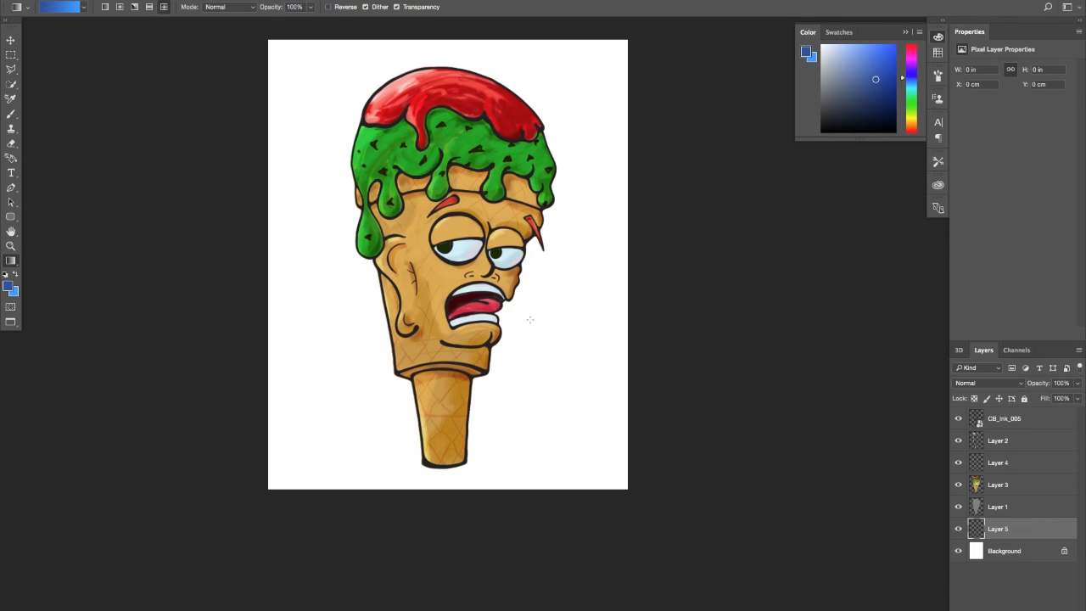
drag(371, 347, 620, 118)
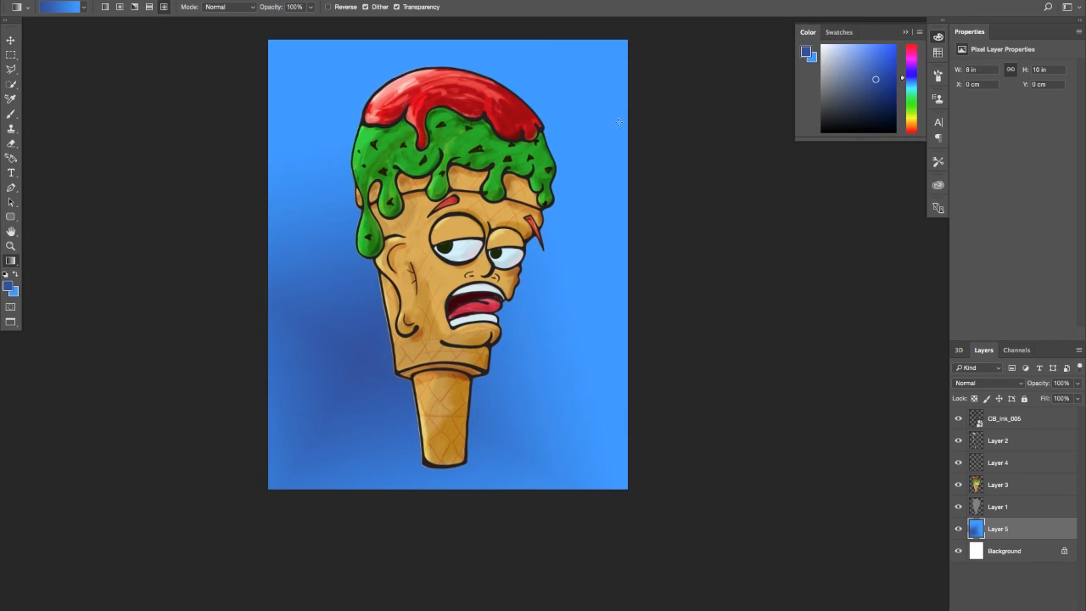
- Replace the diamond gradient on Layer 5 with a radial one, swapping the colours for a light blue centre and dark blue corners
click(125, 8)
drag(213, 494, 326, 396)
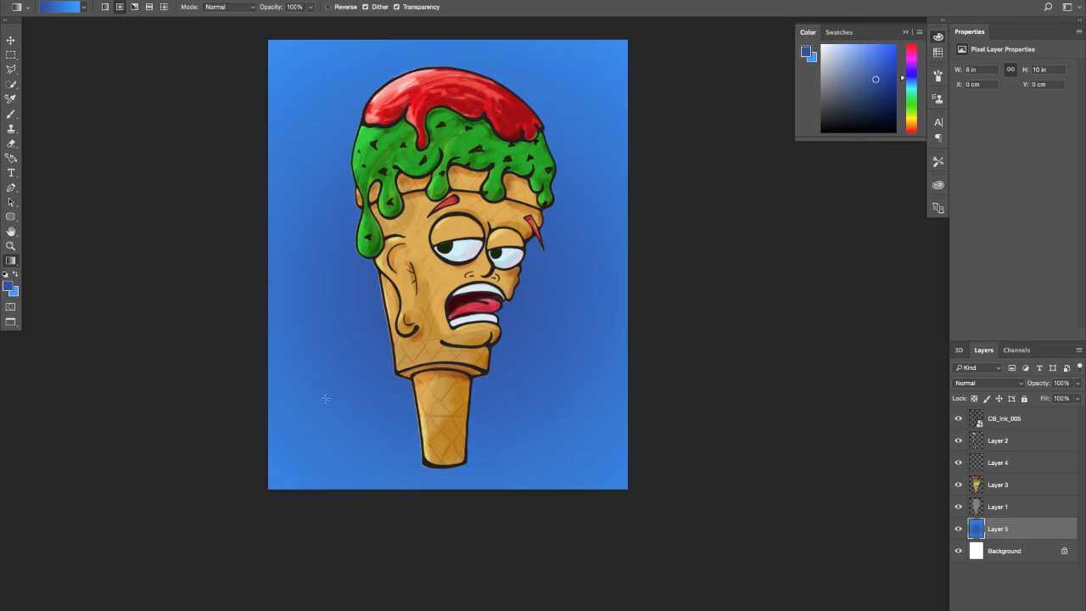
drag(447, 302, 394, 458)
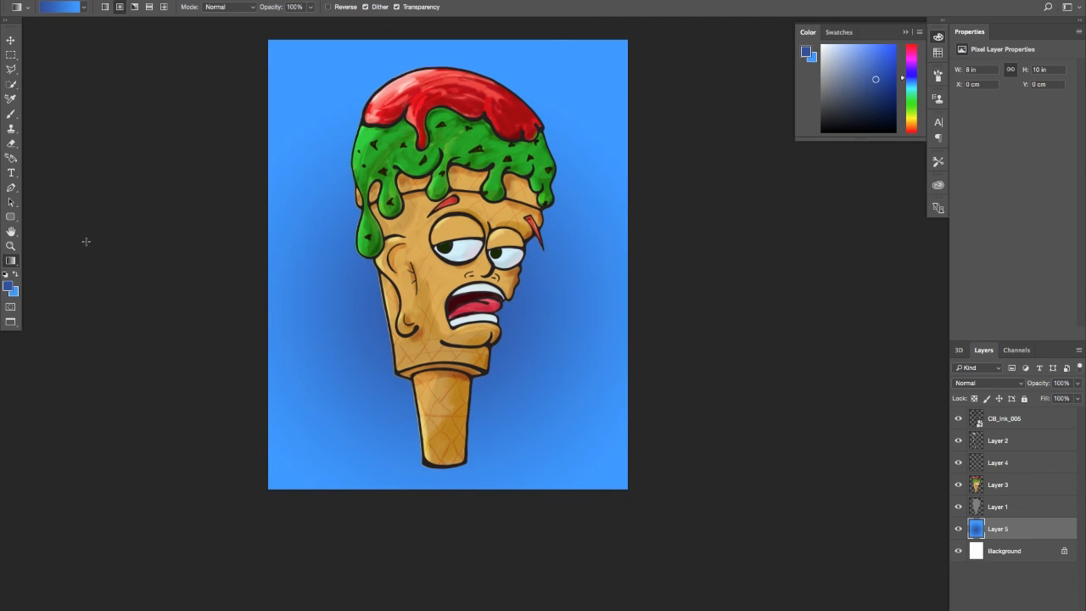
click(16, 273)
drag(438, 259, 254, 499)
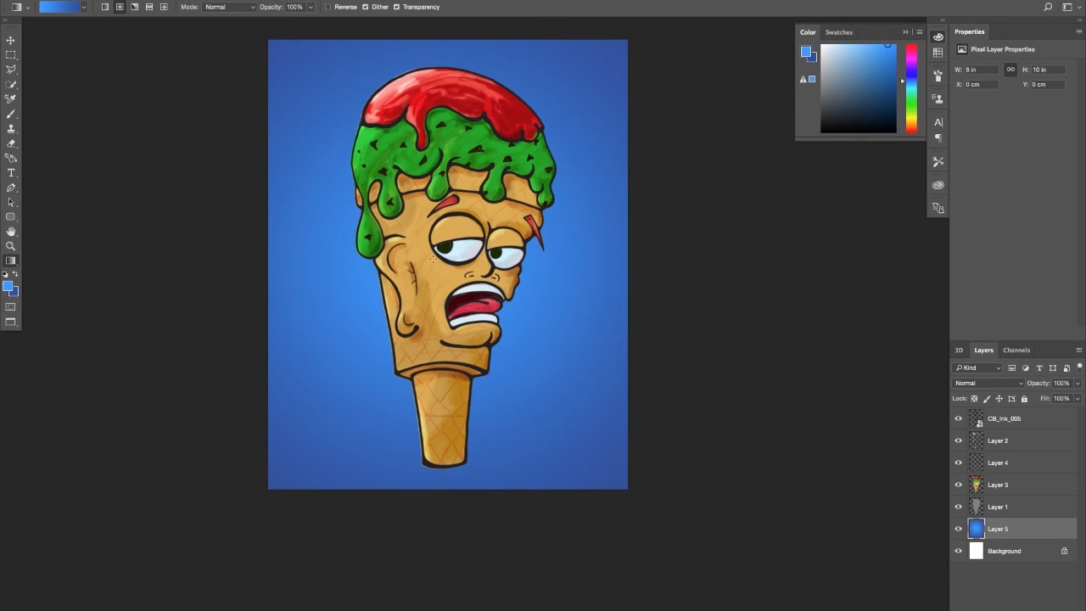
drag(432, 259, 251, 510)
- Add a new empty layer above the Layer 5 gradient and enlarge the textured brush to 500 px
key(ctrl+shift+alt+n)
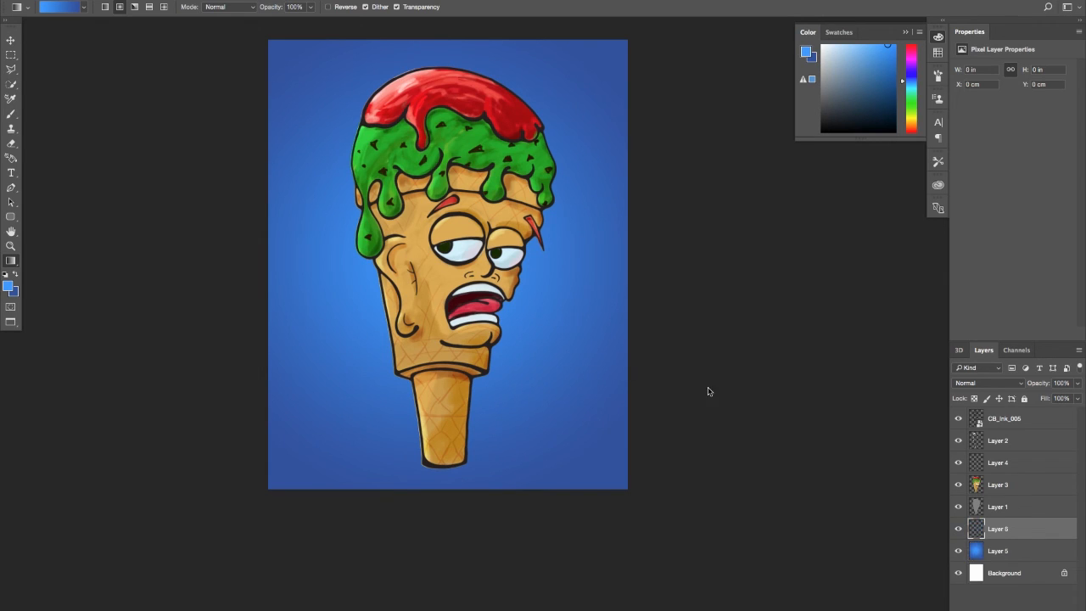
click(12, 113)
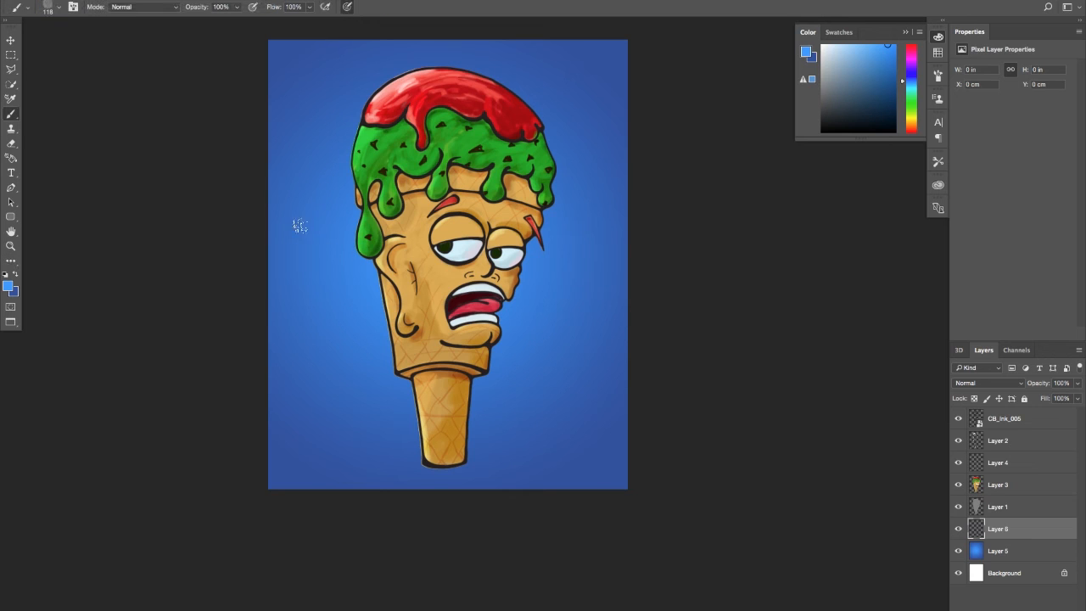
key(bracketright)
key(bracketright)
key(bracketright)
key(bracketright)
key(bracketright)
key(bracketright)
key(bracketright)
key(bracketright)
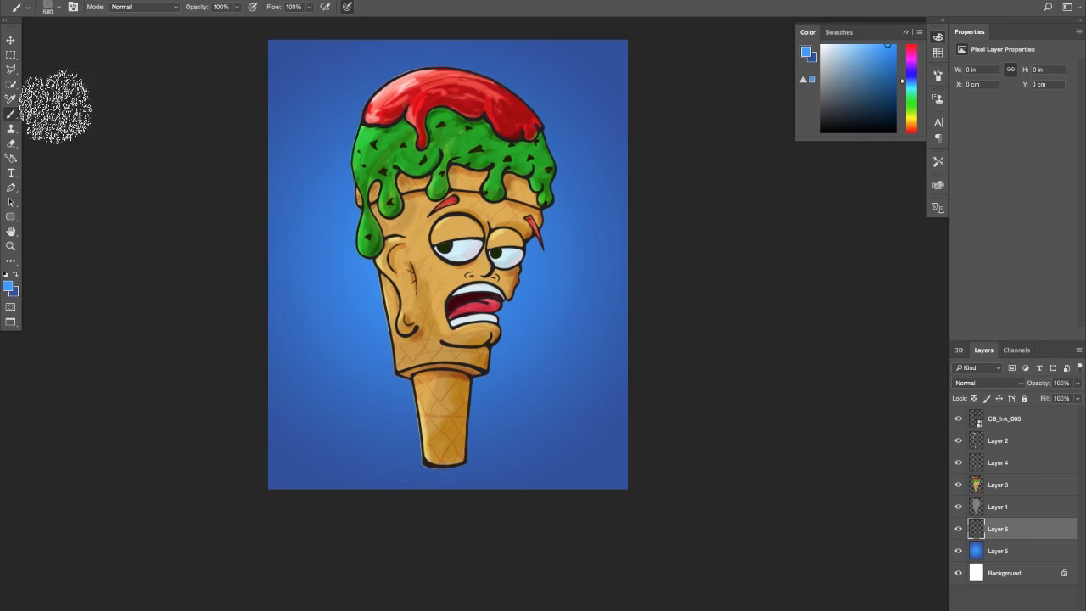
- Sample the background blue, shift it to a purer blue, and brush it over the canvas's upper-left and lower-right corners on Layer 6
alt+click(269, 164)
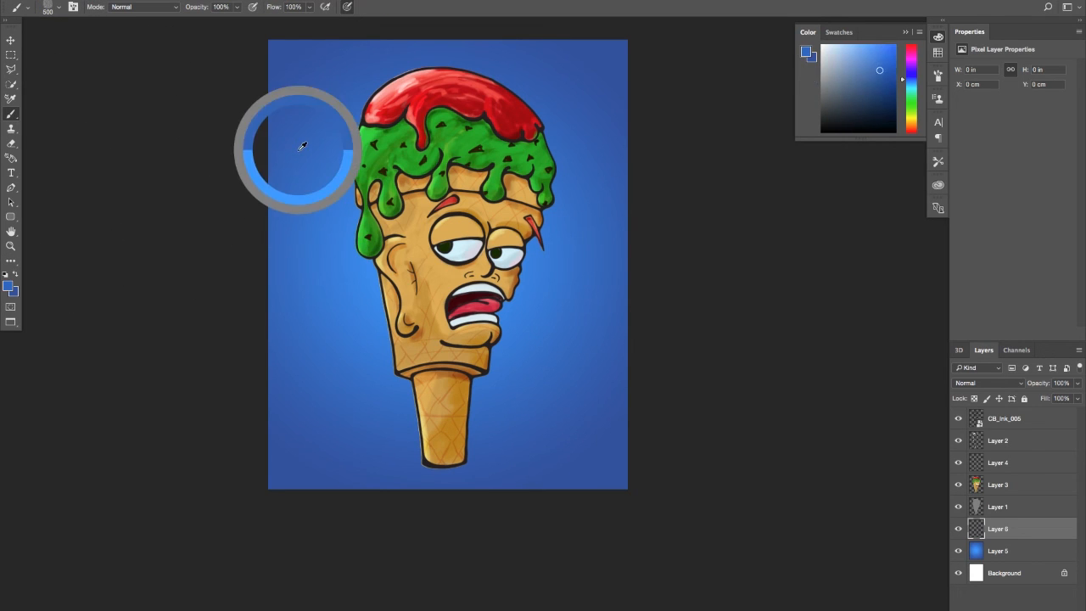
click(902, 77)
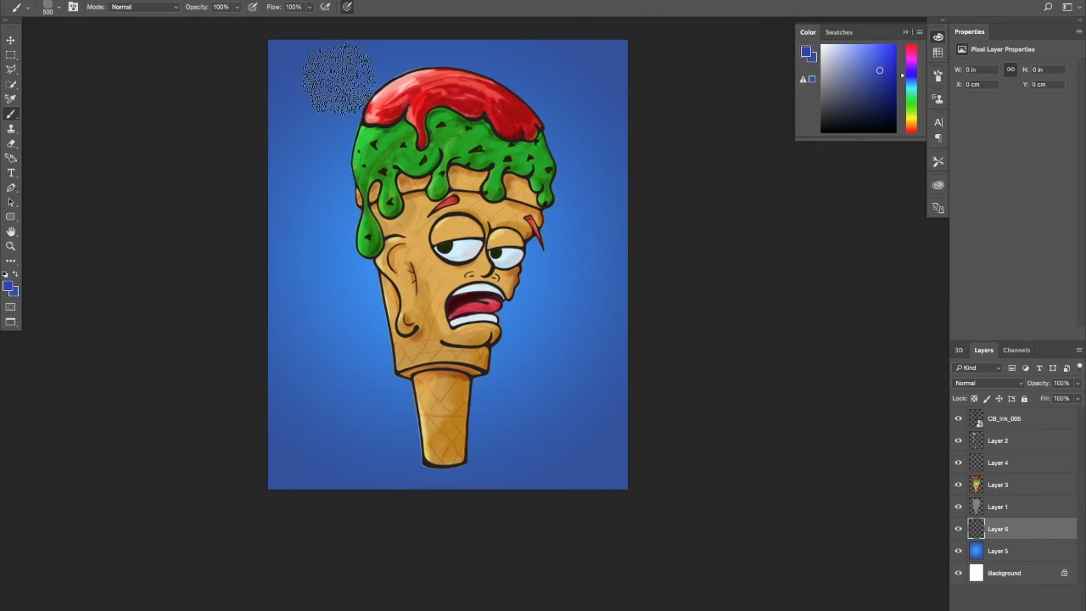
drag(233, 121, 472, 23)
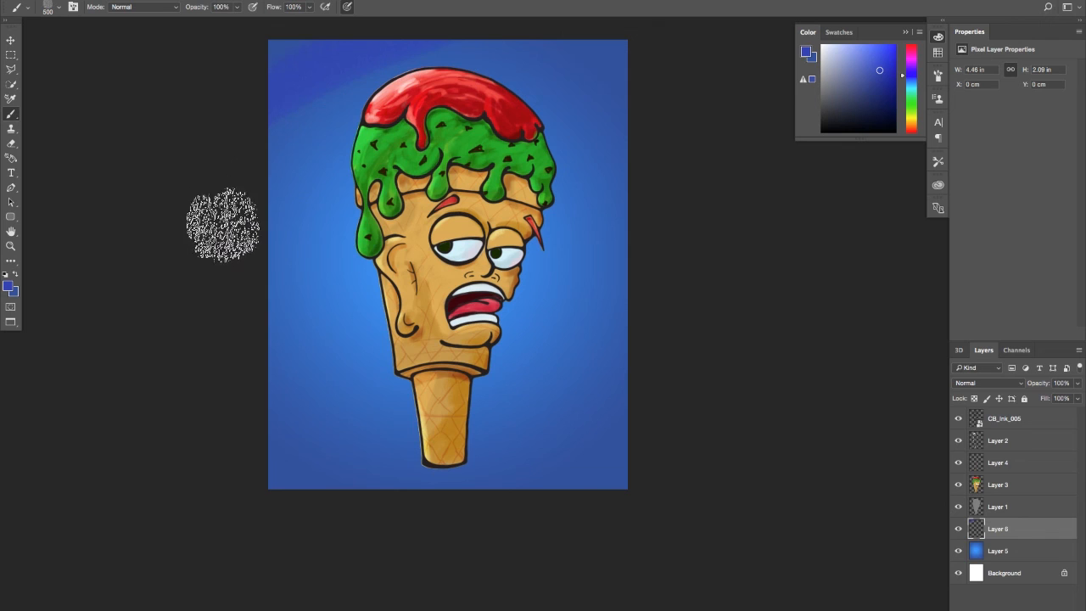
drag(504, 485, 641, 418)
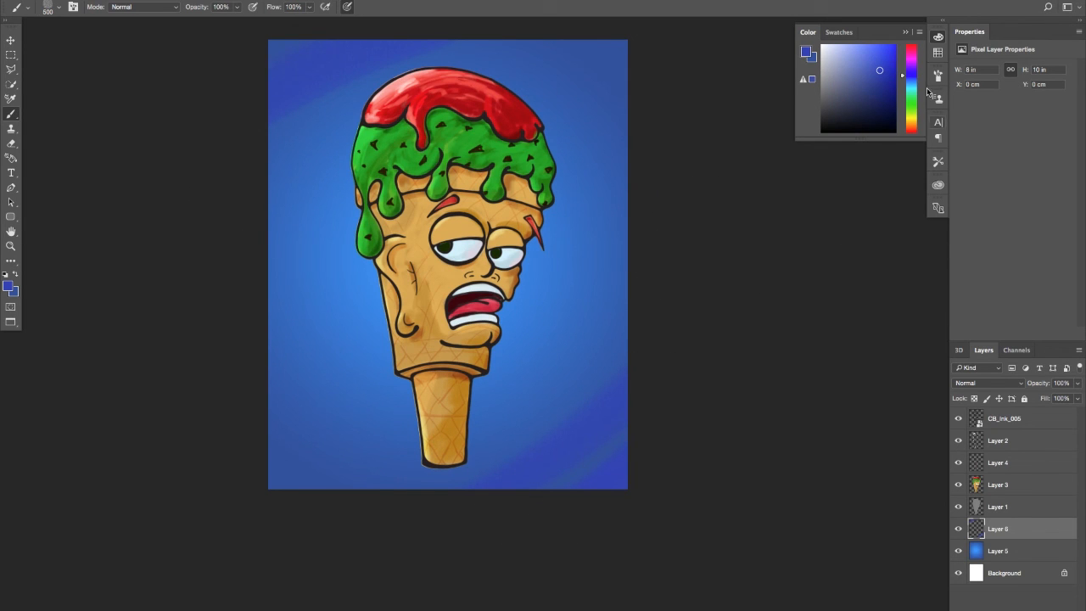
- Brush a more saturated blue in curved strokes over the lower-left and upper-right corners of the canvas
click(888, 70)
drag(403, 514, 211, 297)
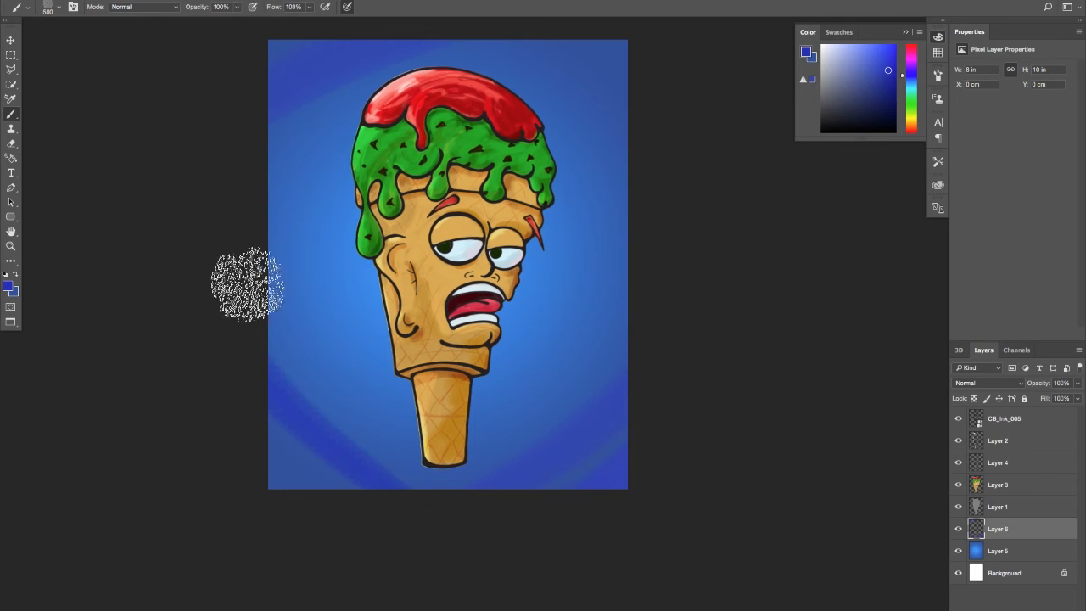
drag(321, 475, 196, 310)
drag(344, 503, 234, 449)
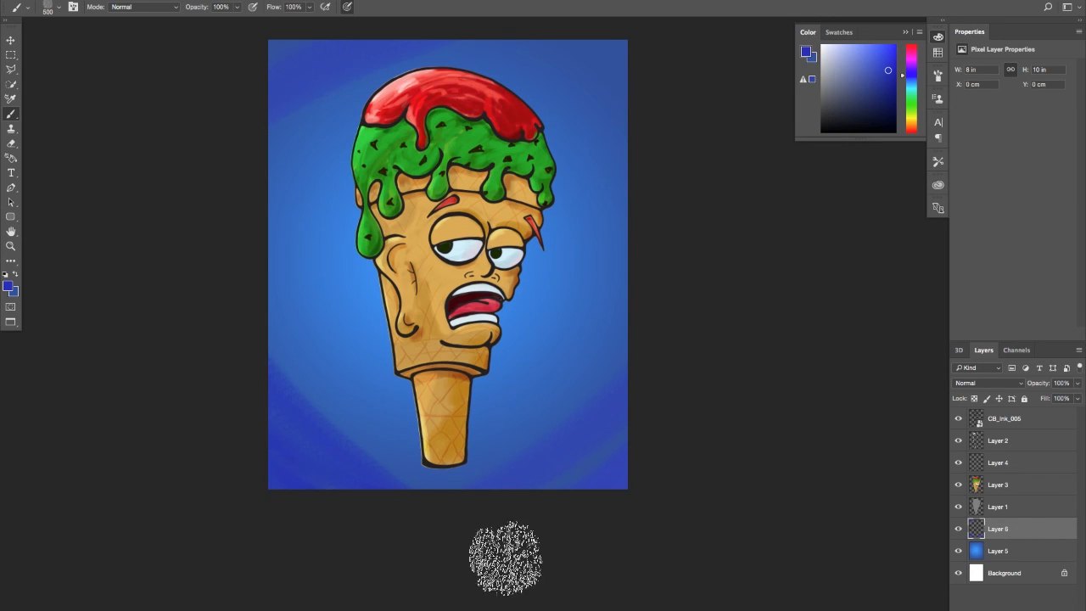
drag(539, 50, 649, 327)
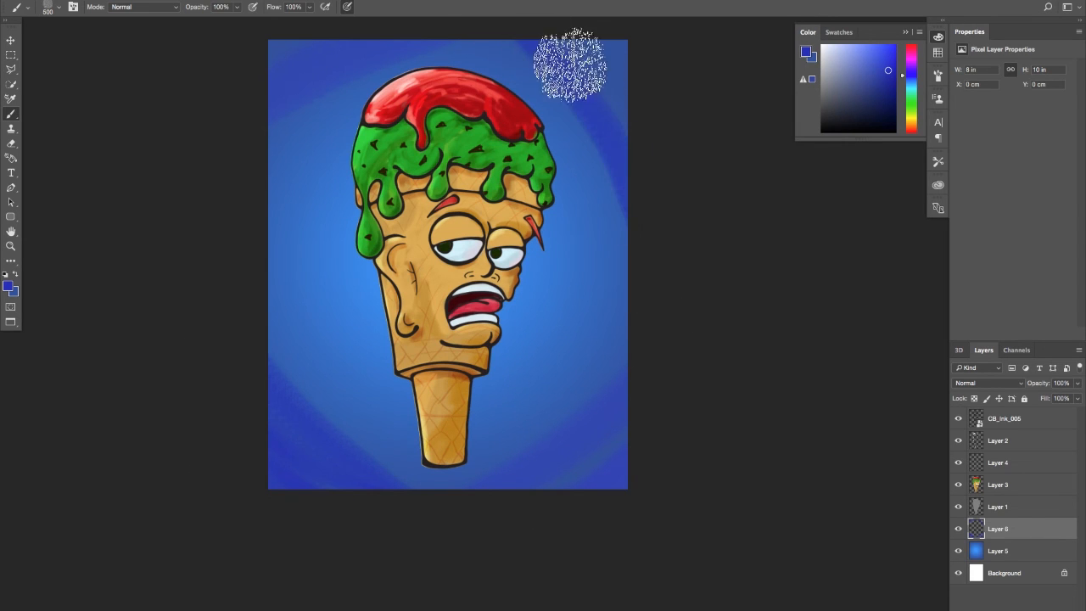
drag(567, 60, 659, 335)
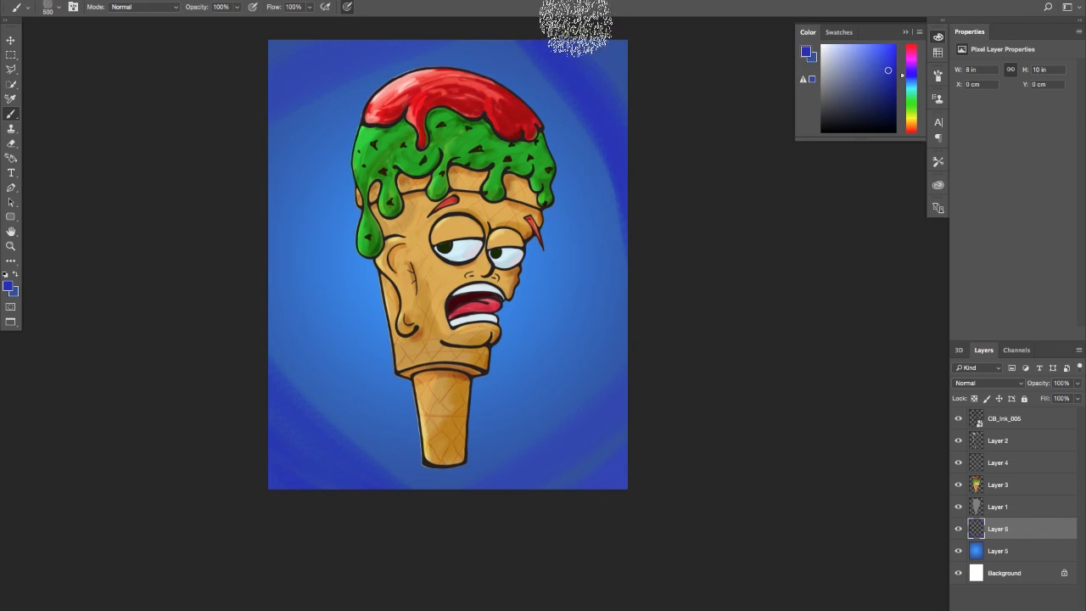
drag(578, 21, 669, 217)
drag(608, 63, 659, 142)
drag(586, 37, 650, 198)
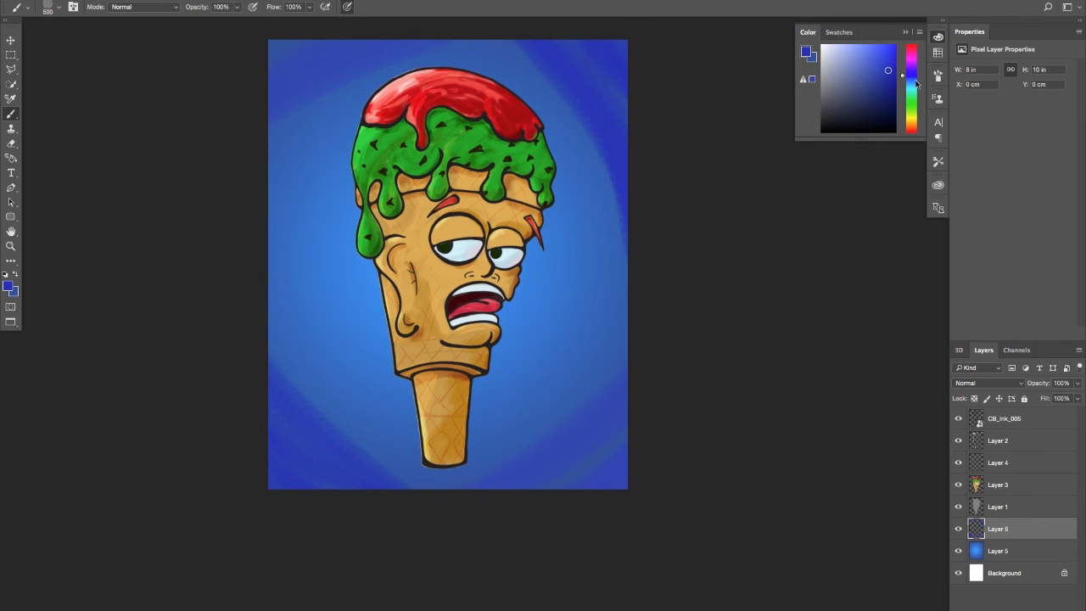
- Mix a violet-blue and paint sweeping curved strokes around the character to form a swirl on Layer 6
click(904, 74)
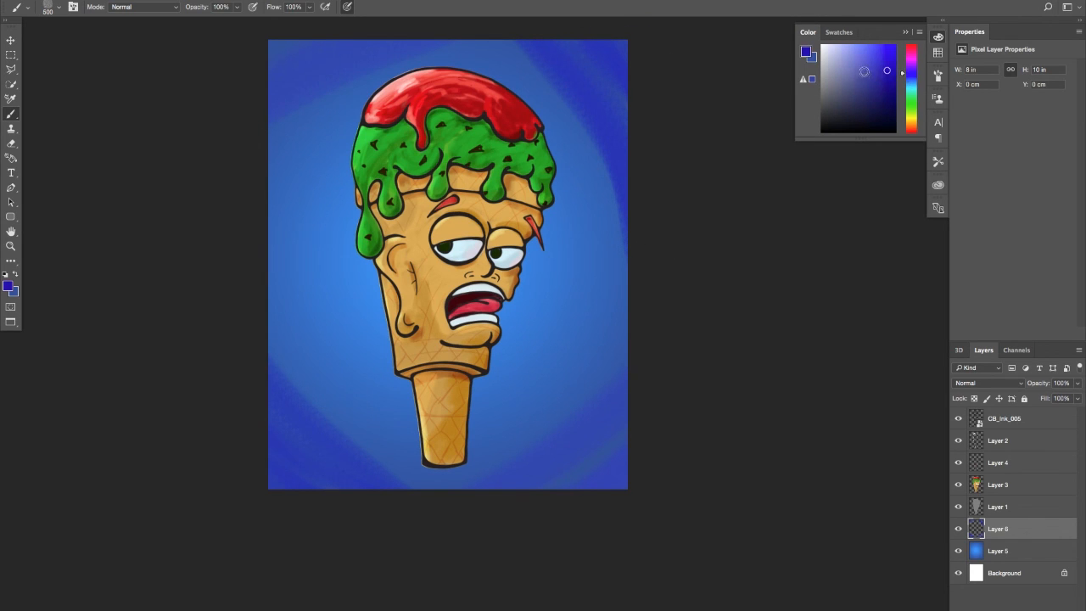
click(879, 64)
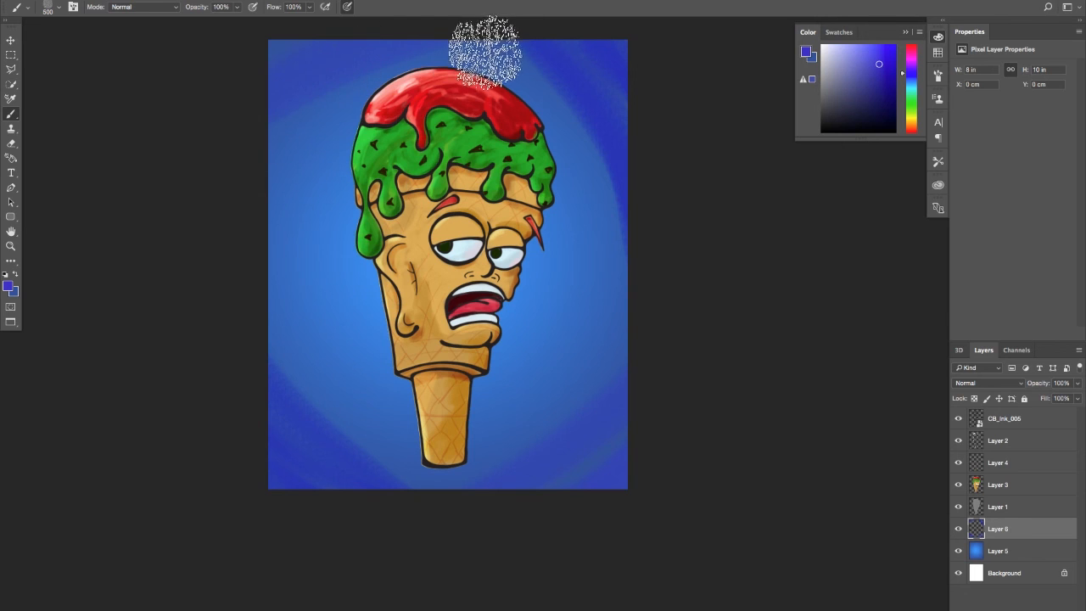
mouse_move(495, 51)
mouse_down()
mouse_move(387, 84)
mouse_move(353, 126)
mouse_up()
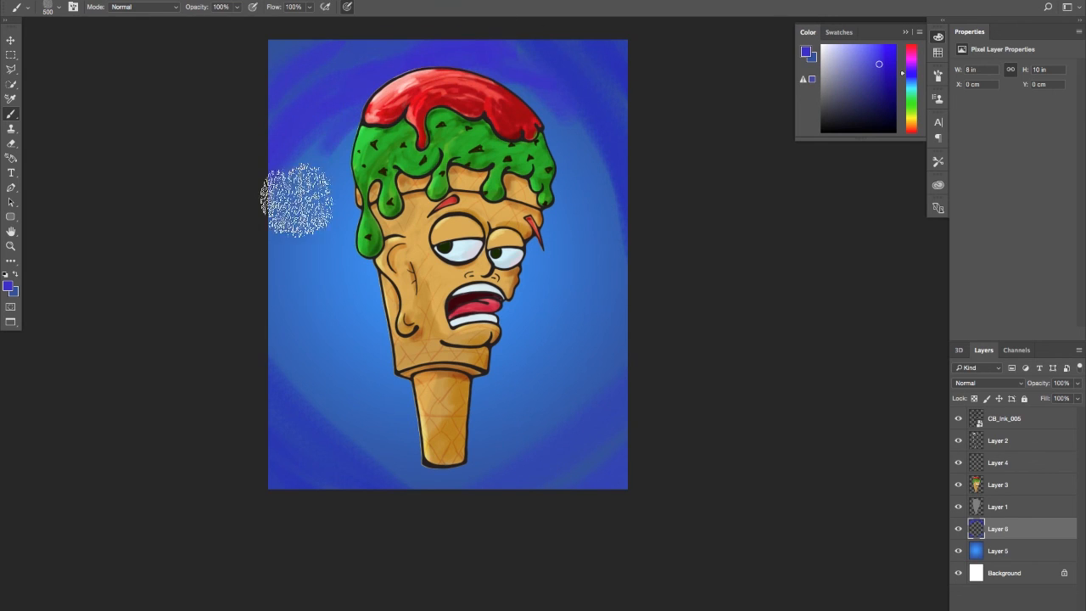
drag(323, 403, 352, 414)
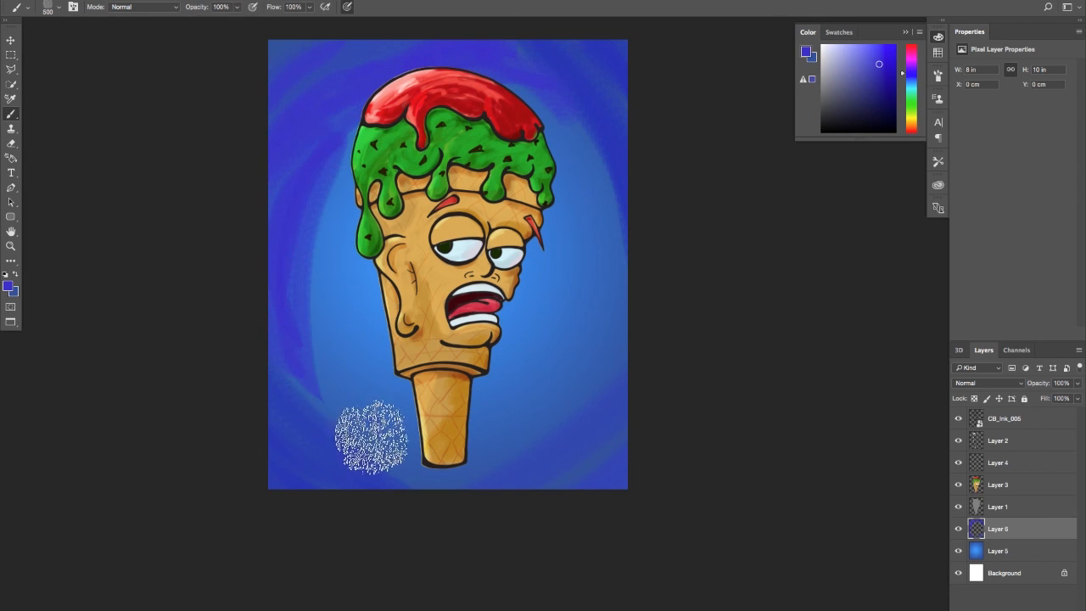
drag(576, 117, 508, 360)
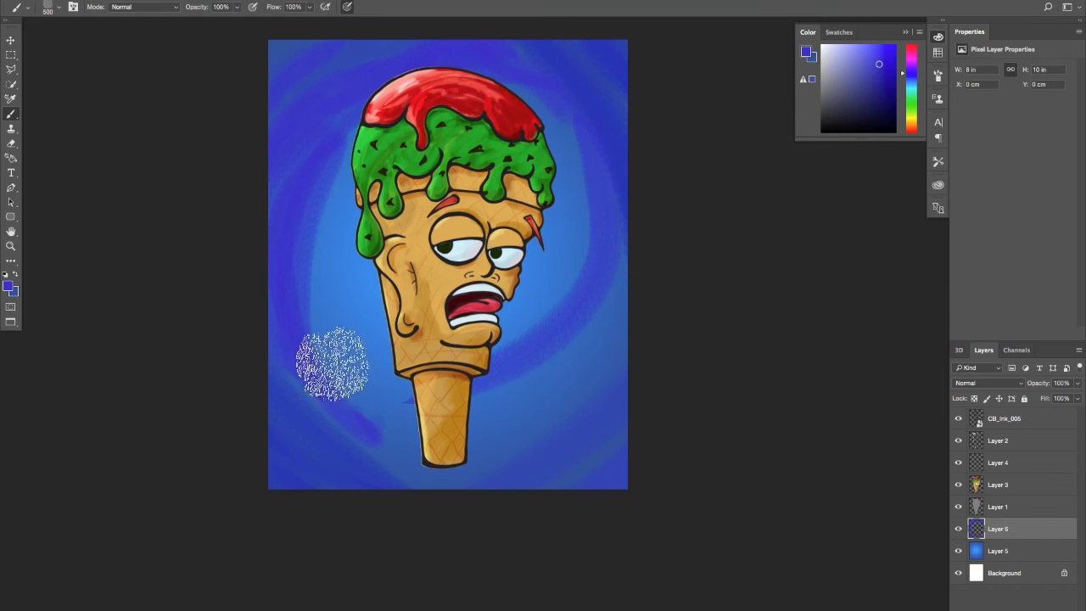
drag(363, 364, 607, 280)
drag(570, 186, 508, 377)
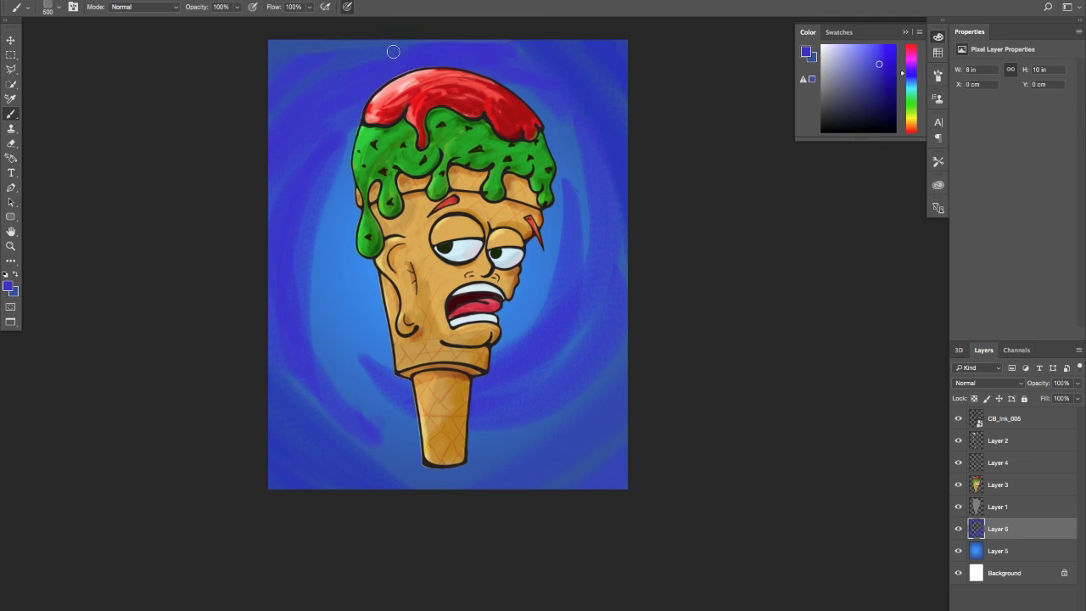
- Try broad violet-blue strokes across the lower part of the canvas, and clear all the strokes from Layer 6
key(bracketright)
key(bracketright)
key(bracketright)
mouse_move(548, 38)
mouse_down()
mouse_move(663, 74)
mouse_move(212, 105)
mouse_move(529, 59)
mouse_move(298, 49)
mouse_move(567, 100)
mouse_move(184, 145)
mouse_move(632, 138)
mouse_move(304, 169)
mouse_move(498, 183)
mouse_move(687, 224)
mouse_up()
mouse_move(421, 183)
mouse_down()
mouse_move(559, 269)
mouse_move(619, 242)
mouse_move(329, 256)
mouse_move(349, 278)
mouse_move(614, 306)
mouse_move(474, 305)
mouse_move(174, 365)
mouse_move(635, 345)
mouse_move(525, 325)
mouse_move(230, 317)
mouse_move(214, 352)
mouse_move(622, 369)
mouse_move(667, 388)
mouse_move(180, 406)
mouse_move(291, 426)
mouse_move(592, 432)
mouse_up()
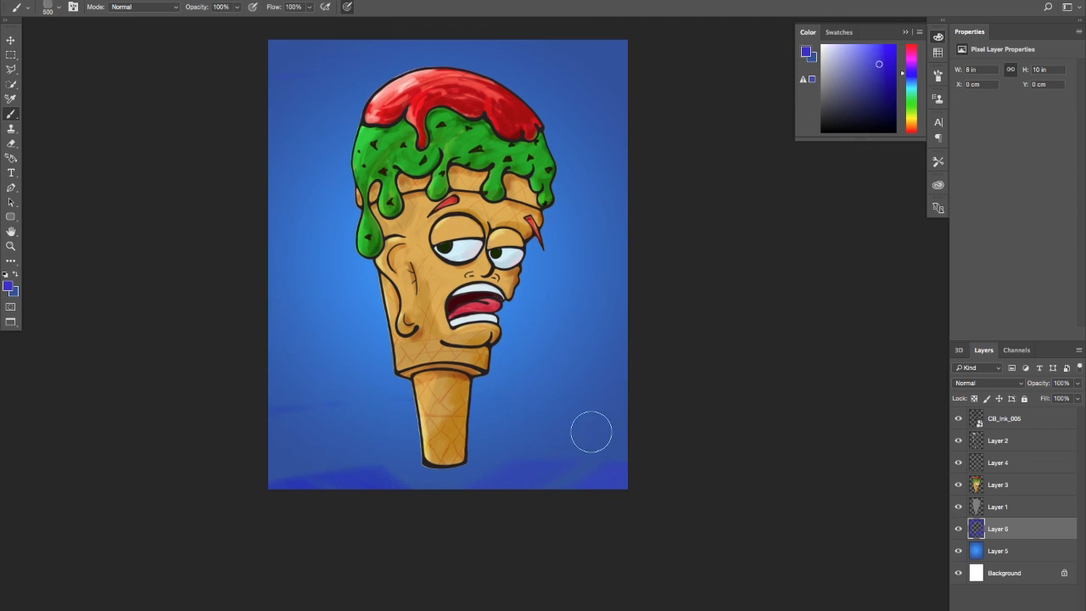
drag(275, 485, 628, 465)
drag(493, 402, 363, 347)
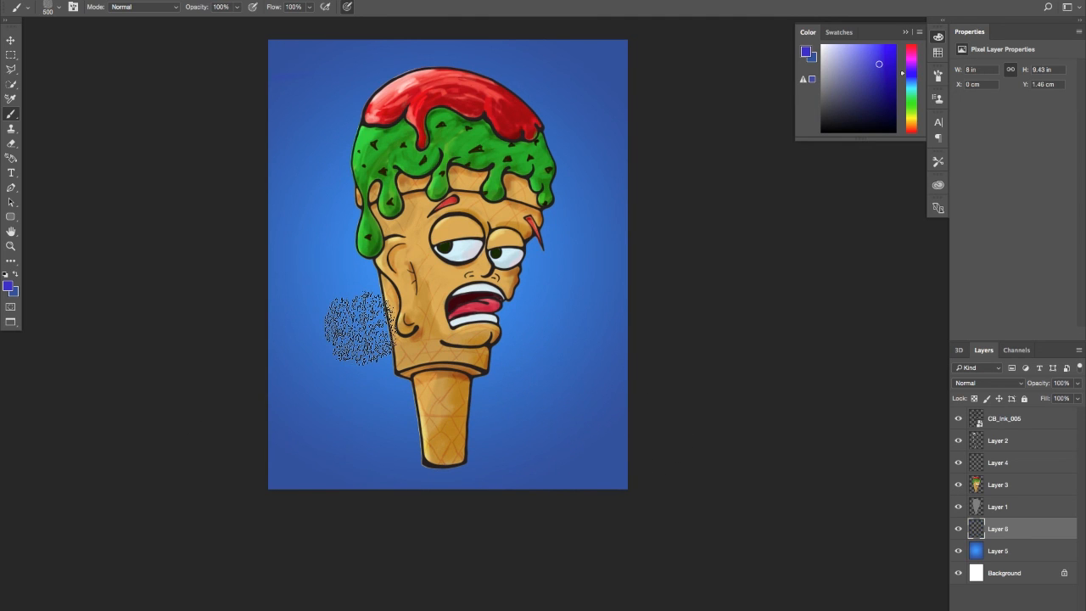
- Reduce the brush to 250 px and hide CB_Ink_005 and Layers 1 to 4 so only the background layers show
key(bracketleft)
key(bracketleft)
key(bracketleft)
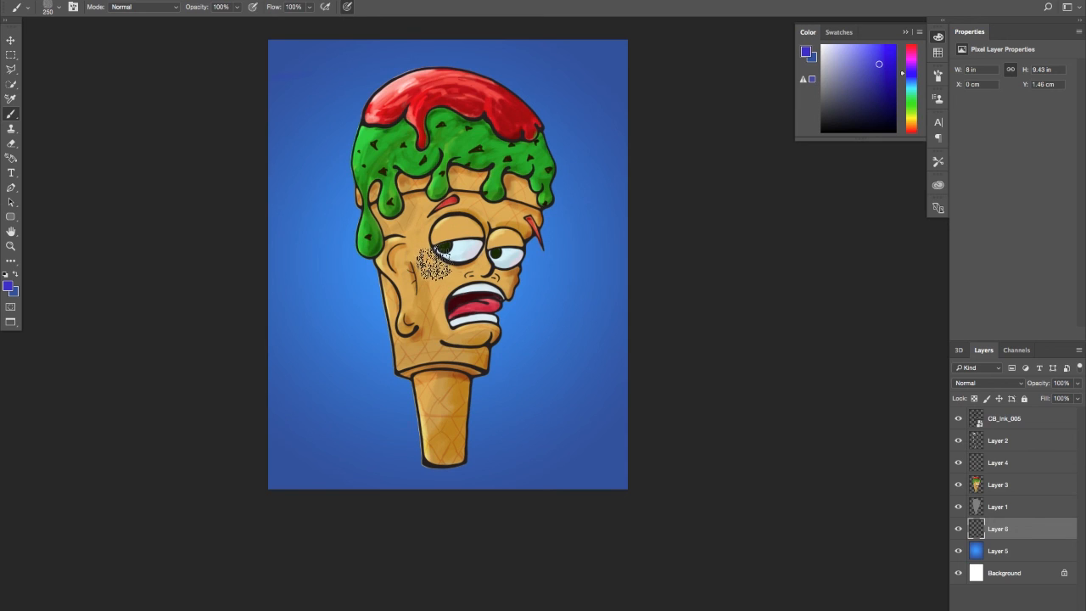
click(959, 530)
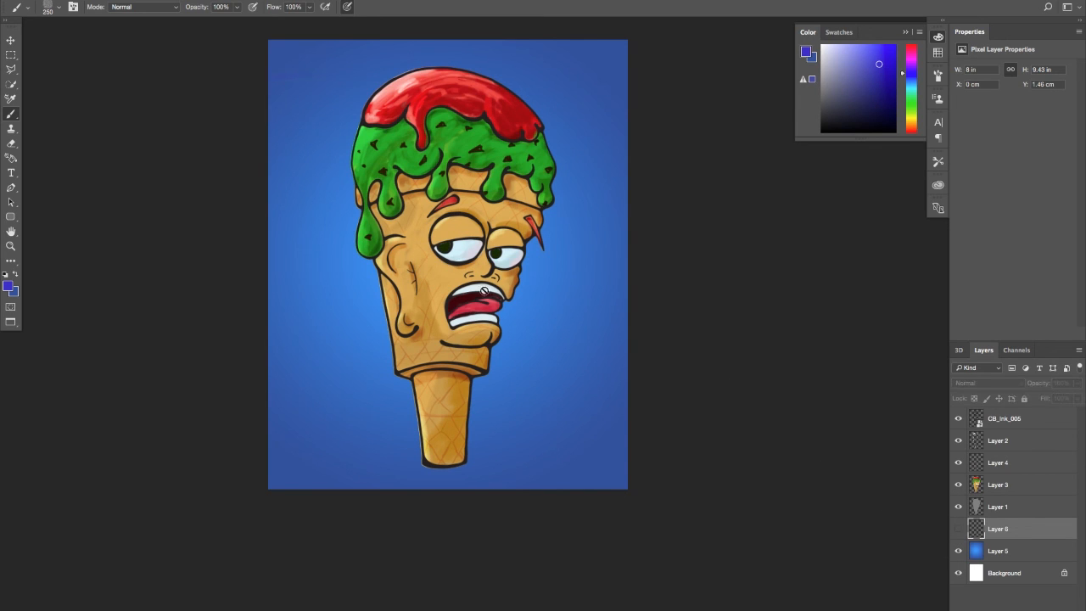
click(960, 486)
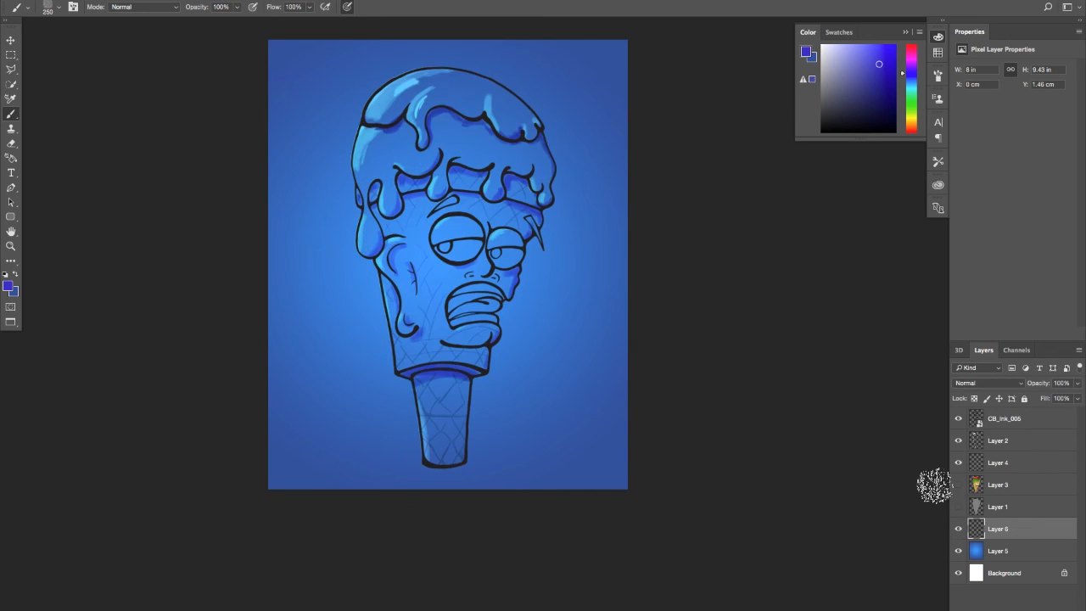
click(960, 441)
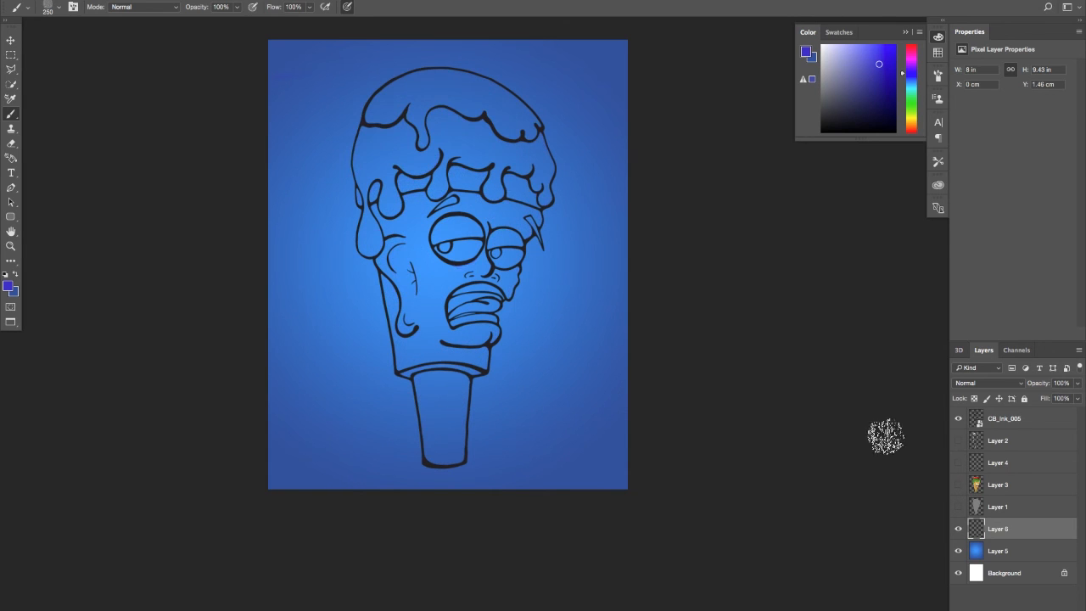
click(959, 419)
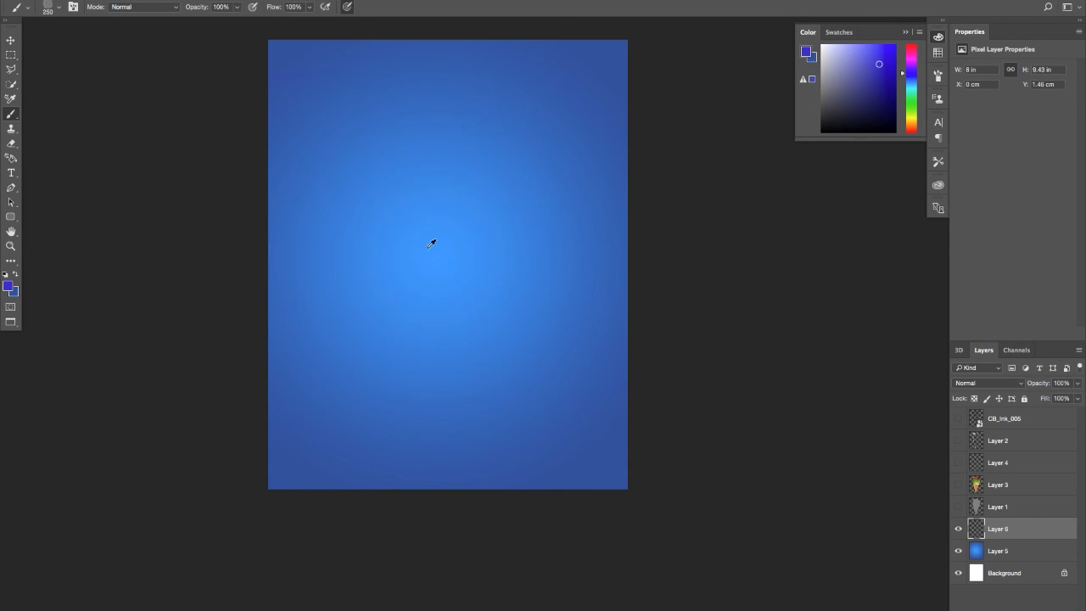
- Paint a solid disc in the gradient's centre blue on Layer 6, and surround it with a ring of the adjacent sampled blue
alt+click(443, 254)
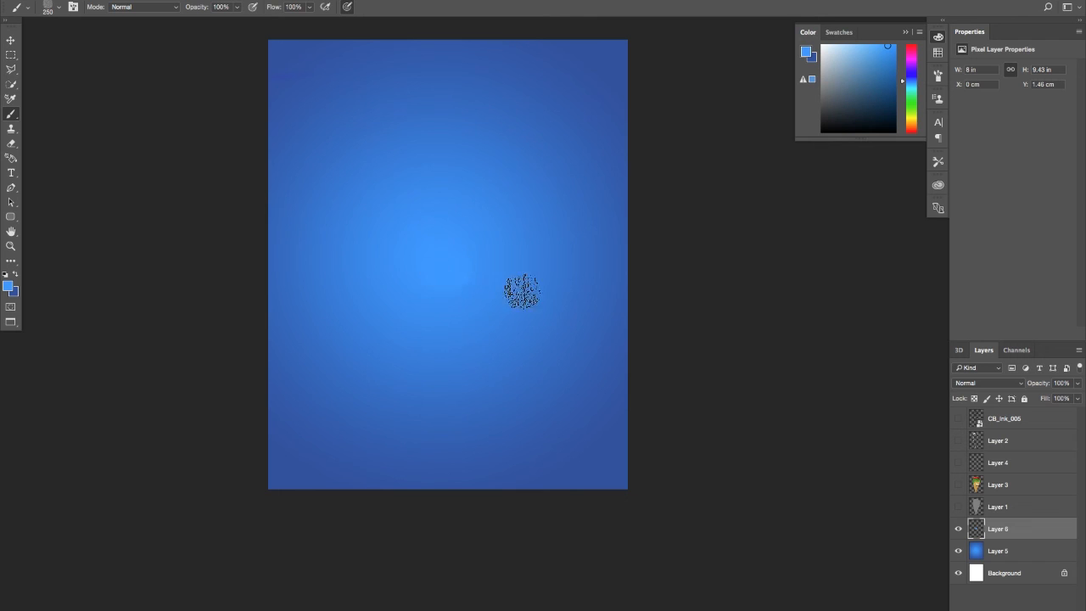
click(443, 280)
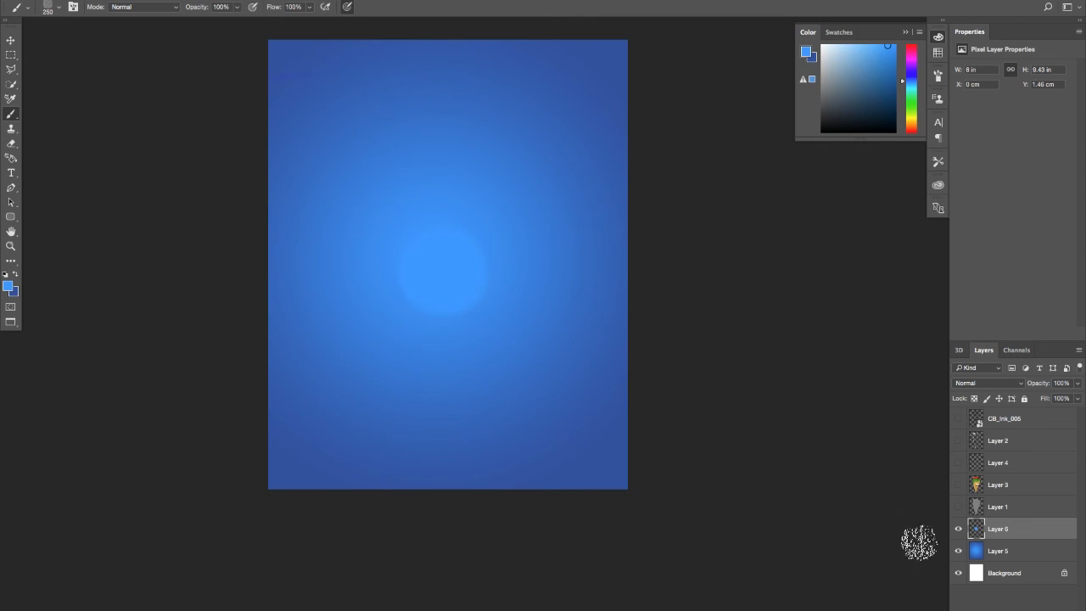
alt+click(461, 209)
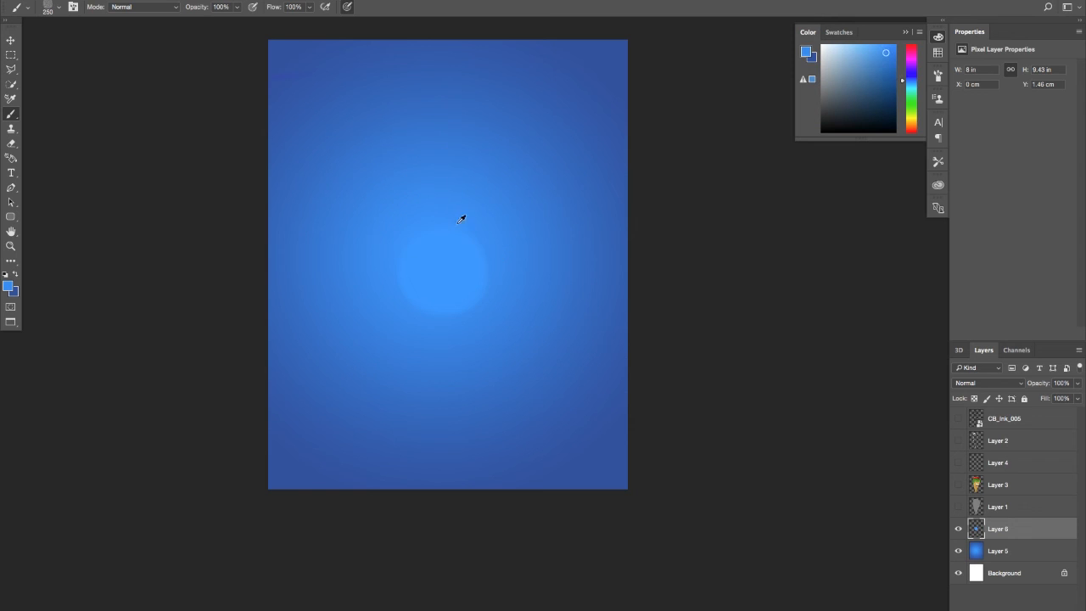
drag(432, 213, 430, 238)
key(ctrl+z)
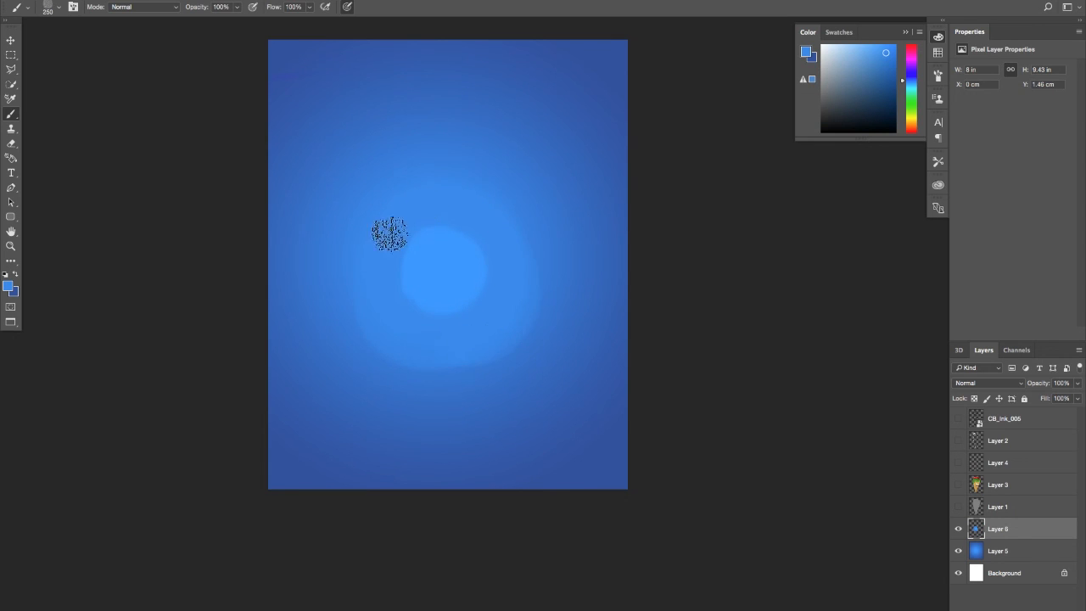
- Paint two wider rings around the centre, each in a darker blue sampled further out on the gradient
alt+click(356, 200)
mouse_move(336, 314)
mouse_down()
mouse_move(363, 360)
mouse_move(349, 339)
mouse_move(385, 368)
mouse_move(476, 382)
mouse_move(525, 350)
mouse_move(550, 318)
mouse_move(556, 279)
mouse_move(540, 229)
mouse_move(493, 183)
mouse_move(494, 169)
mouse_move(397, 177)
mouse_move(360, 225)
mouse_move(350, 216)
mouse_move(384, 170)
mouse_move(363, 187)
mouse_move(319, 299)
mouse_move(325, 346)
mouse_move(389, 404)
mouse_move(427, 417)
mouse_move(465, 407)
mouse_move(400, 396)
mouse_move(510, 367)
mouse_up()
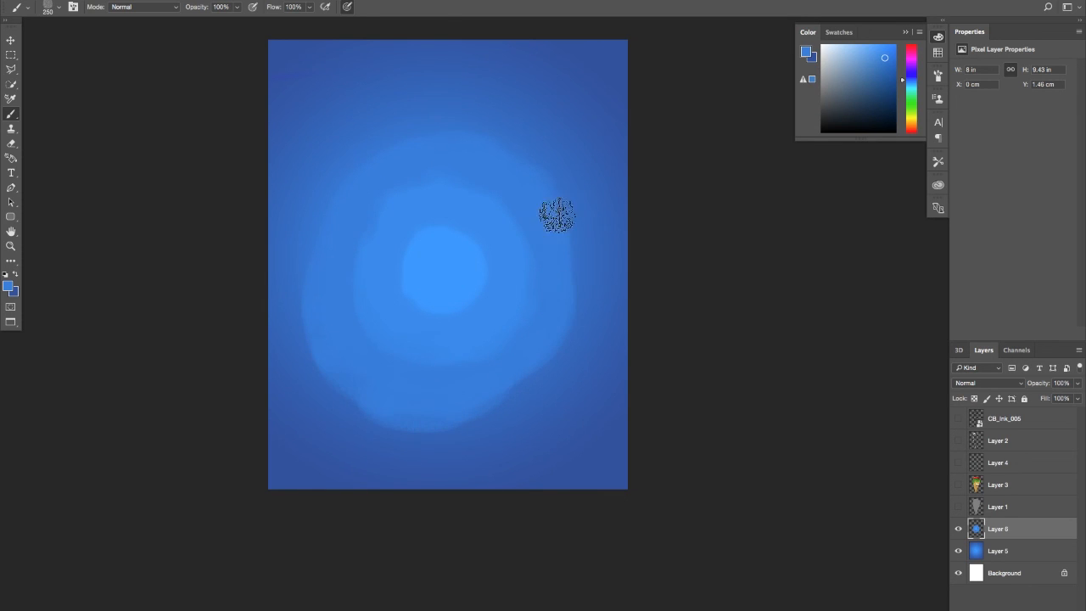
alt+click(342, 146)
mouse_move(339, 163)
mouse_down()
mouse_move(387, 128)
mouse_move(321, 179)
mouse_move(378, 124)
mouse_move(294, 232)
mouse_move(325, 186)
mouse_move(303, 222)
mouse_move(293, 356)
mouse_move(293, 345)
mouse_move(300, 378)
mouse_move(374, 446)
mouse_move(327, 391)
mouse_move(379, 425)
mouse_move(312, 363)
mouse_move(376, 438)
mouse_move(400, 442)
mouse_move(465, 428)
mouse_move(520, 397)
mouse_move(585, 344)
mouse_move(594, 314)
mouse_move(556, 381)
mouse_move(586, 271)
mouse_move(589, 189)
mouse_move(583, 231)
mouse_move(572, 158)
mouse_move(573, 196)
mouse_move(539, 130)
mouse_move(422, 117)
mouse_move(523, 131)
mouse_move(436, 110)
mouse_move(337, 133)
mouse_move(298, 174)
mouse_move(286, 244)
mouse_move(405, 108)
mouse_move(567, 157)
mouse_up()
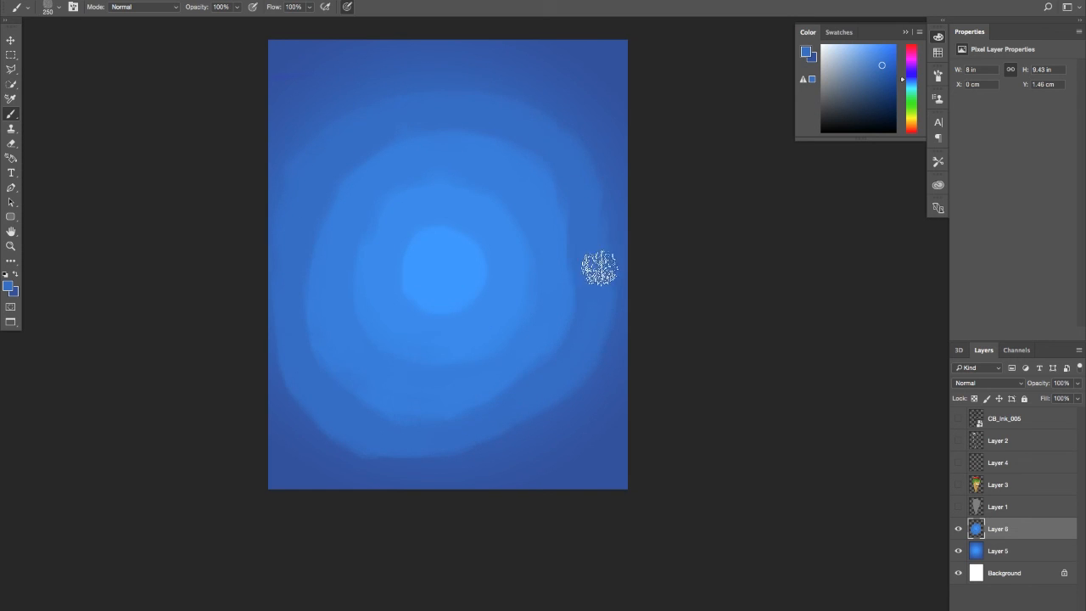
- Fill the canvas edges and corners outside the rings with sampled dark blue, and show the character layers again
alt+click(580, 87)
mouse_move(536, 97)
mouse_down()
mouse_move(505, 83)
mouse_move(374, 85)
mouse_move(290, 138)
mouse_move(268, 182)
mouse_move(263, 343)
mouse_move(334, 469)
mouse_move(288, 419)
mouse_move(417, 481)
mouse_move(456, 466)
mouse_move(342, 463)
mouse_move(506, 465)
mouse_move(510, 444)
mouse_move(579, 399)
mouse_move(625, 318)
mouse_move(556, 426)
mouse_move(633, 271)
mouse_move(331, 65)
mouse_move(268, 118)
mouse_move(374, 46)
mouse_move(280, 89)
mouse_move(446, 40)
mouse_move(410, 49)
mouse_move(594, 93)
mouse_move(643, 166)
mouse_move(573, 65)
mouse_move(342, 58)
mouse_move(278, 108)
mouse_move(241, 183)
mouse_move(266, 441)
mouse_move(291, 481)
mouse_move(371, 517)
mouse_move(616, 468)
mouse_move(588, 449)
mouse_move(570, 463)
mouse_move(631, 460)
mouse_up()
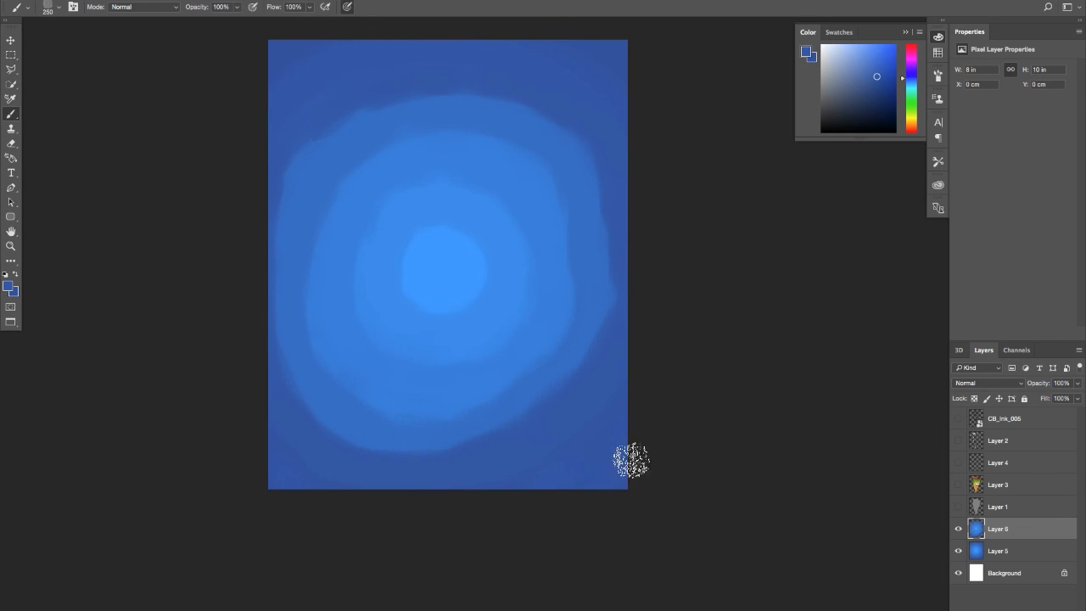
alt+click(599, 60)
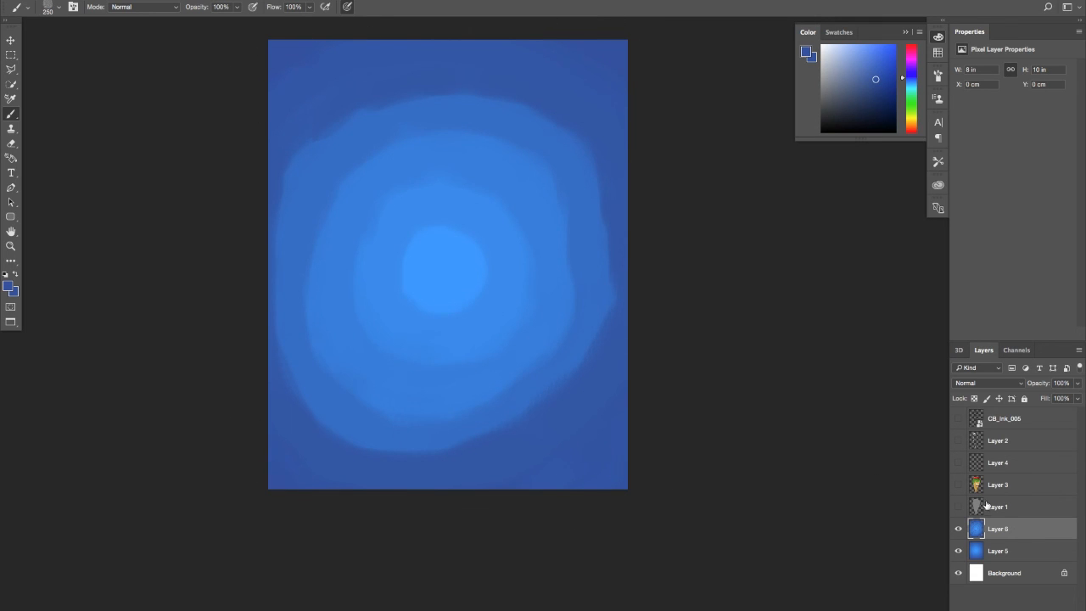
drag(959, 508, 962, 419)
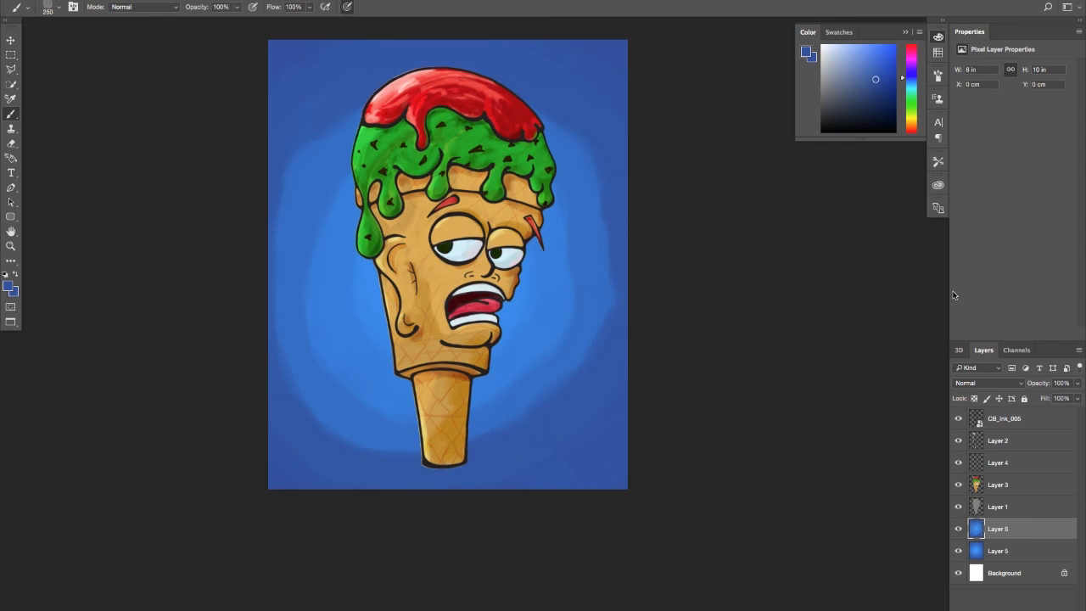
- Try painting thin yellow curved strokes behind the cone on a new layer above Layer 6, and undo them
click(909, 118)
click(877, 63)
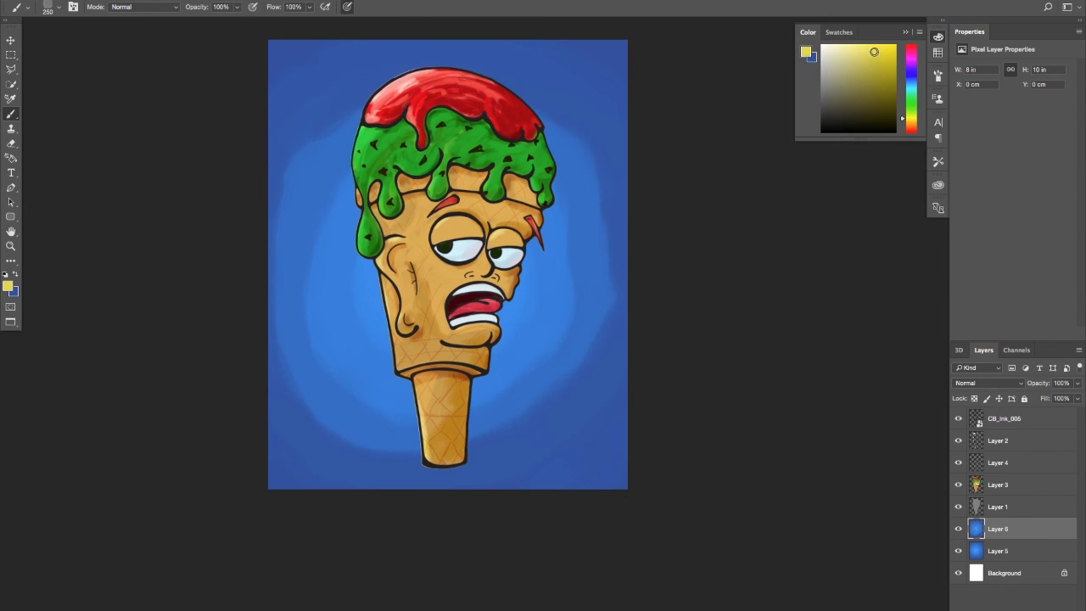
drag(874, 52, 872, 53)
click(1052, 608)
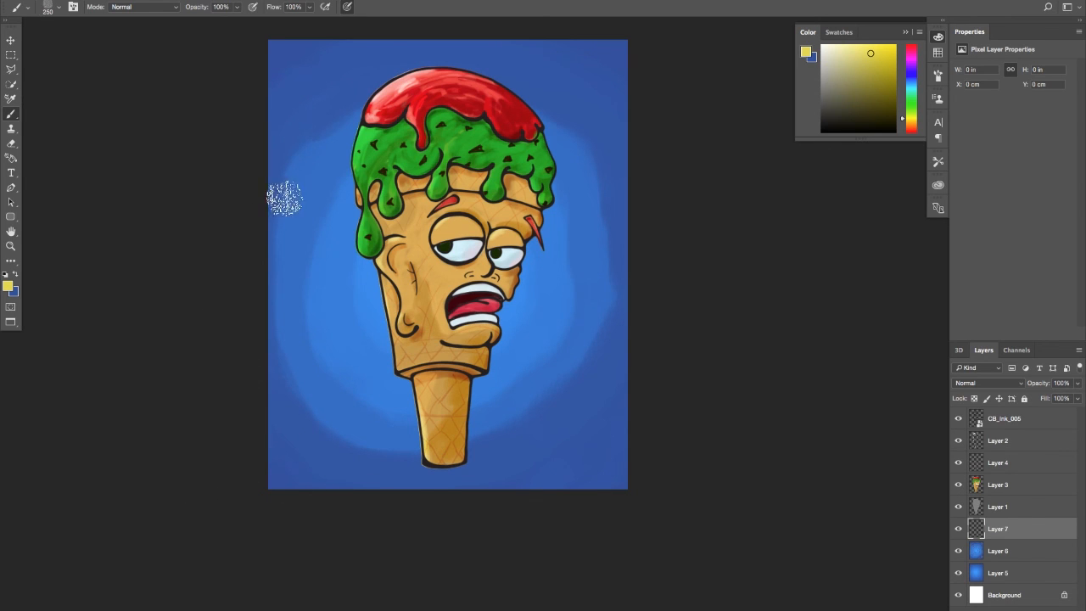
drag(471, 379, 645, 322)
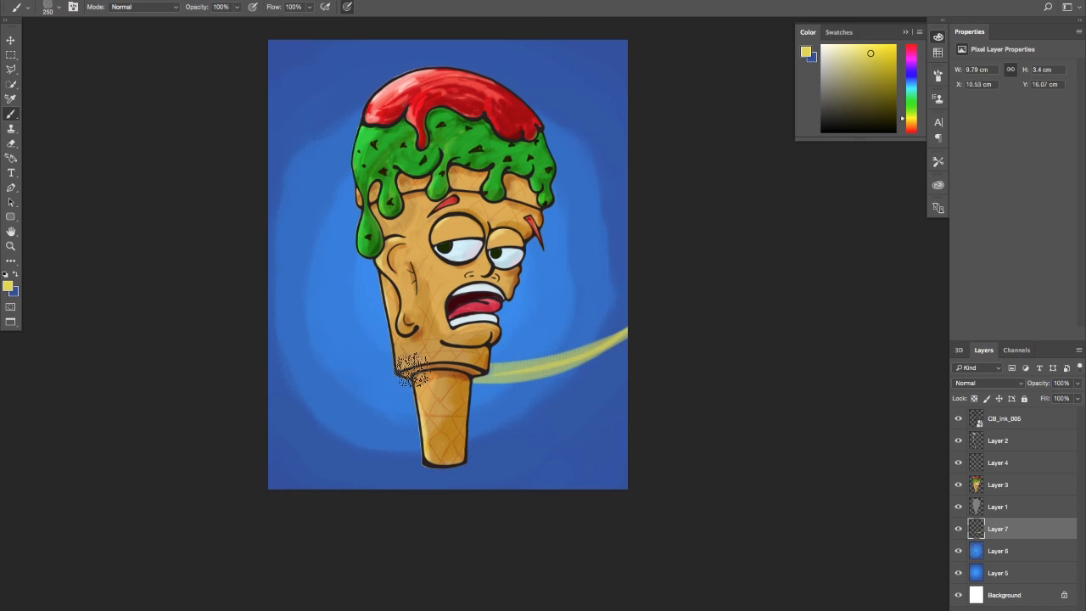
drag(412, 371, 209, 325)
key(ctrl+z)
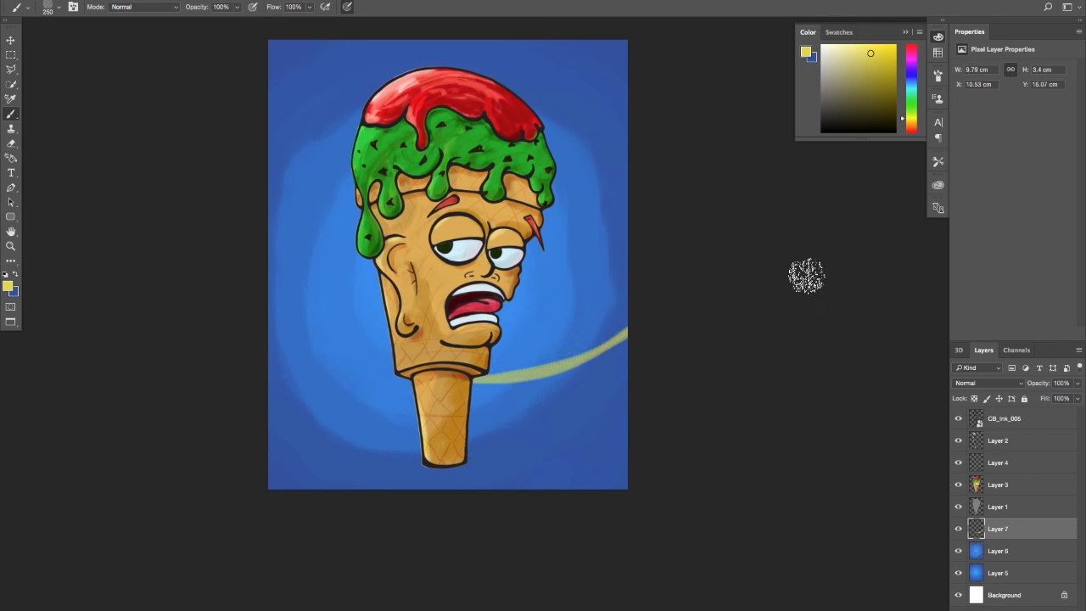
key(ctrl+z)
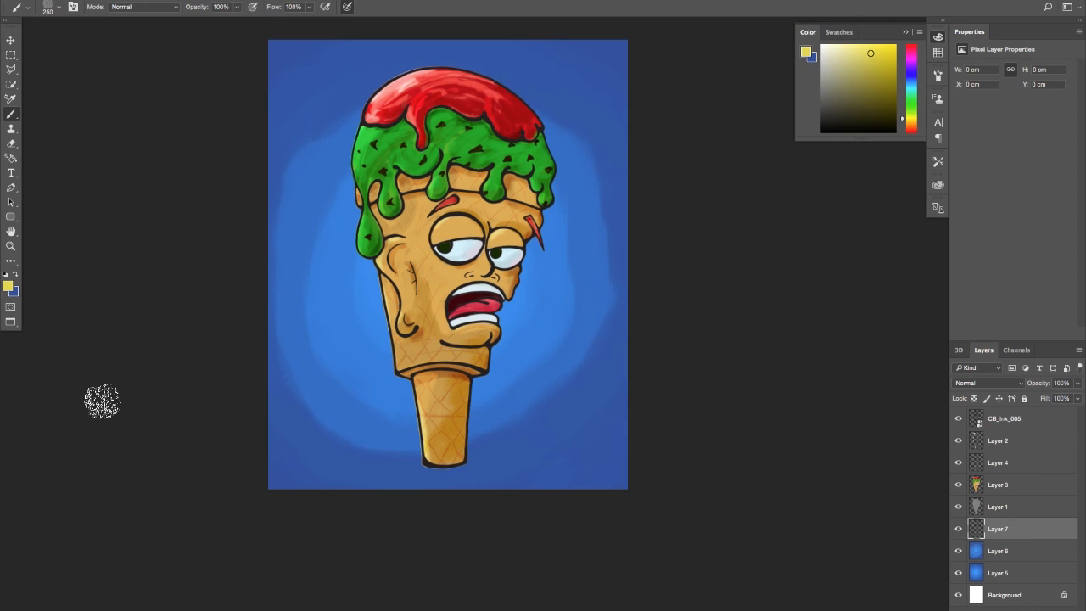
- Try a broad yellow curved band sweeping behind the lower part of the cone on Layer 7
mouse_move(288, 355)
mouse_down()
mouse_move(475, 450)
mouse_move(574, 389)
mouse_up()
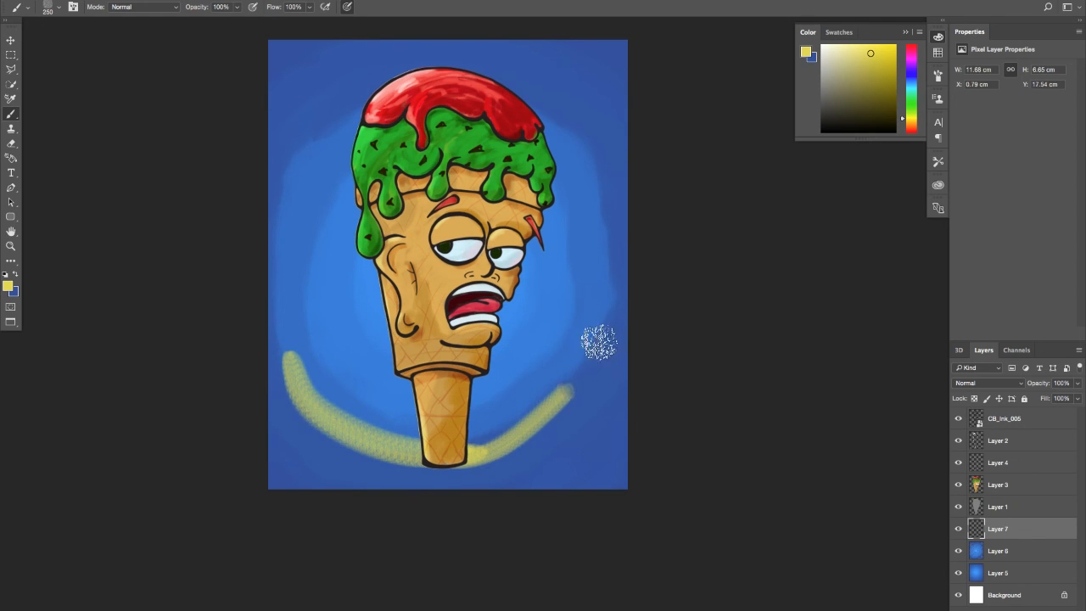
mouse_move(628, 289)
mouse_down()
mouse_move(458, 439)
mouse_move(330, 422)
mouse_up()
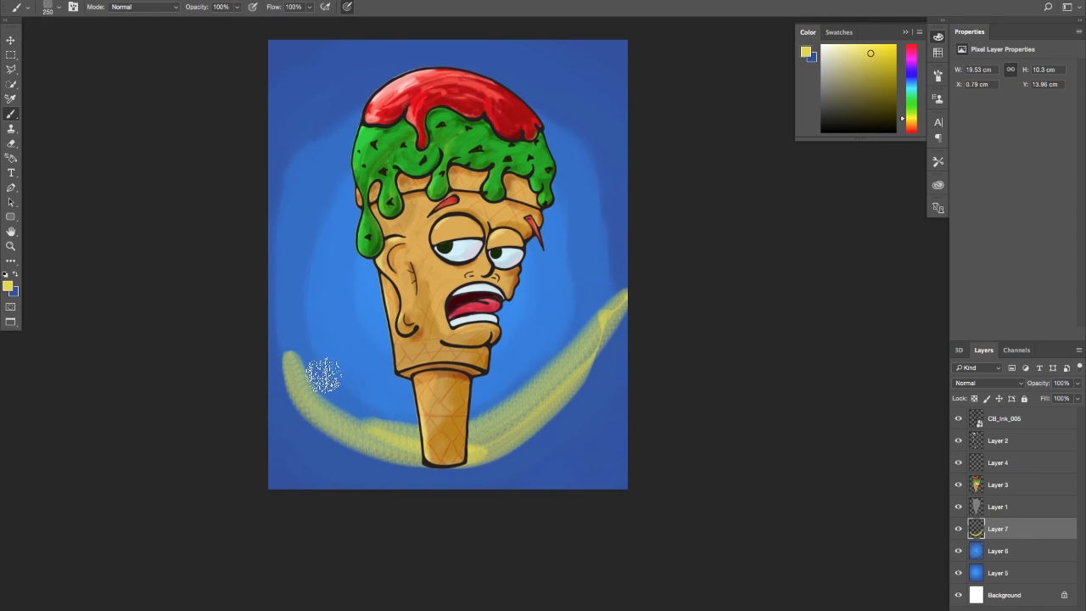
mouse_move(330, 372)
mouse_down()
mouse_move(258, 402)
mouse_move(350, 401)
mouse_move(378, 412)
mouse_move(351, 451)
mouse_move(526, 407)
mouse_move(470, 466)
mouse_move(630, 275)
mouse_move(668, 255)
mouse_move(552, 381)
mouse_move(664, 320)
mouse_up()
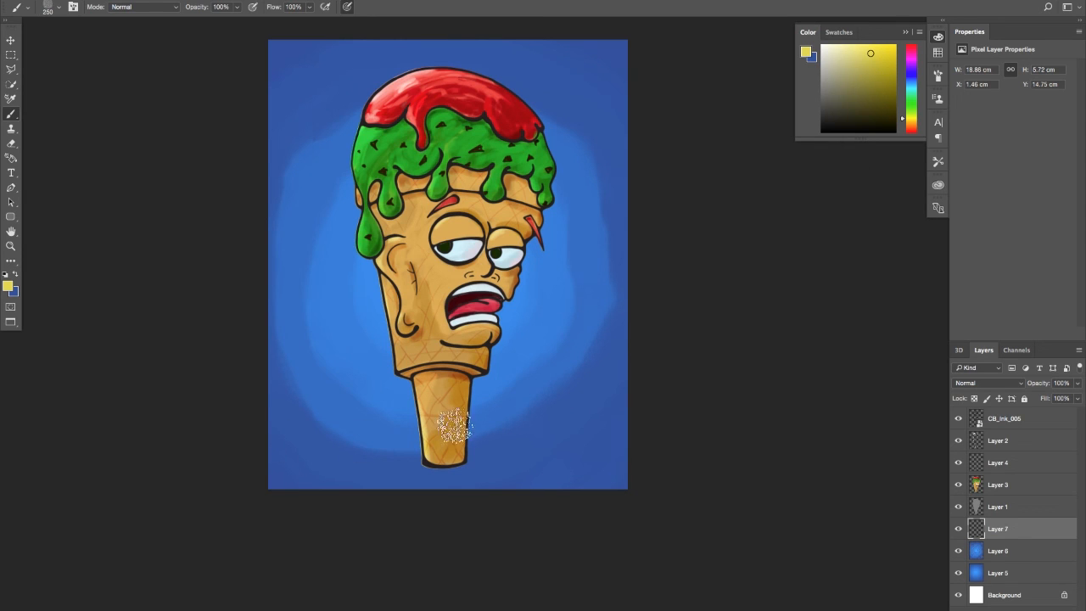
- Add a new layer above CB_Ink_005 and sign the artwork in black with the year '18 beside the cone's base
key(bracketleft)
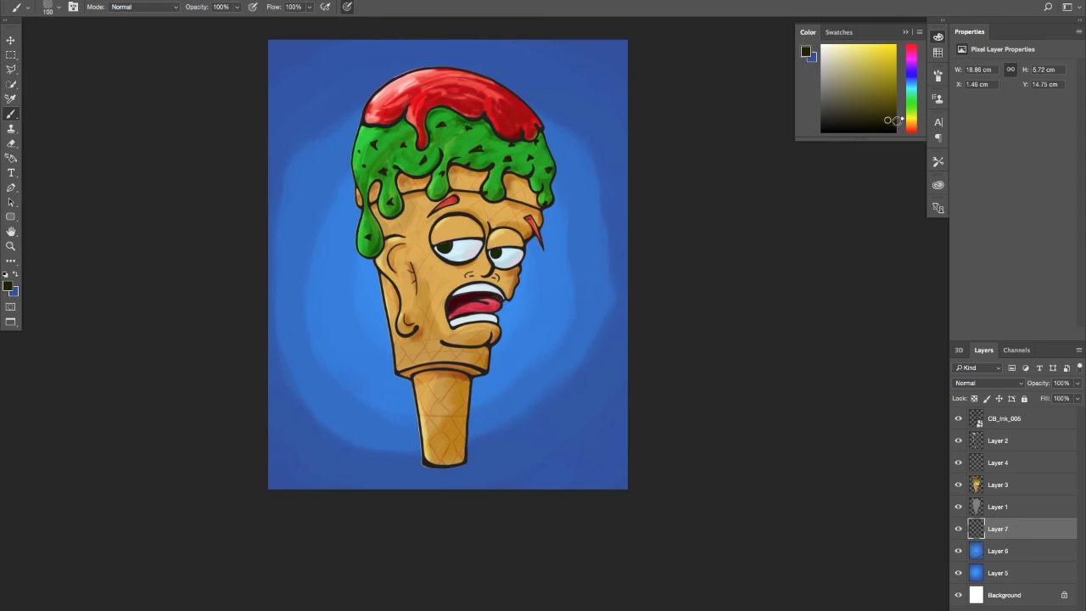
key(ctrl+shift+alt+n)
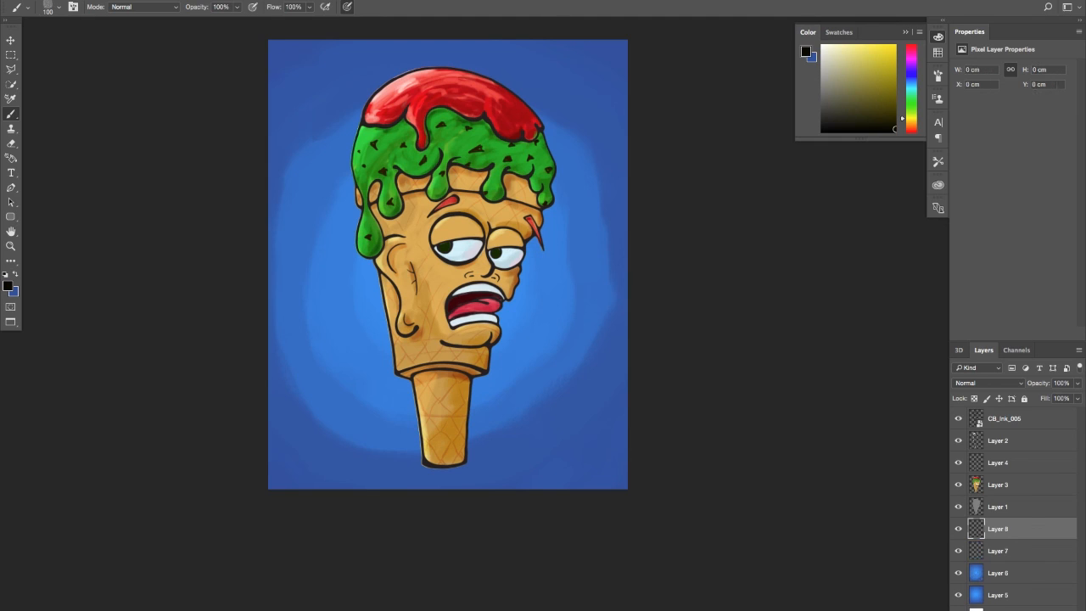
drag(1020, 526, 1008, 418)
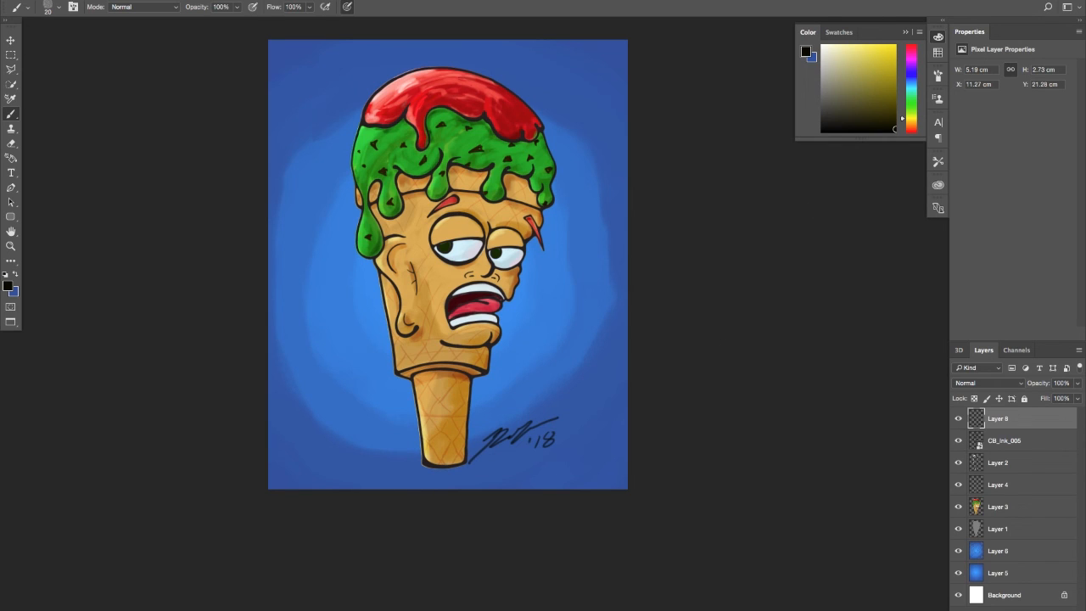
click(813, 0)
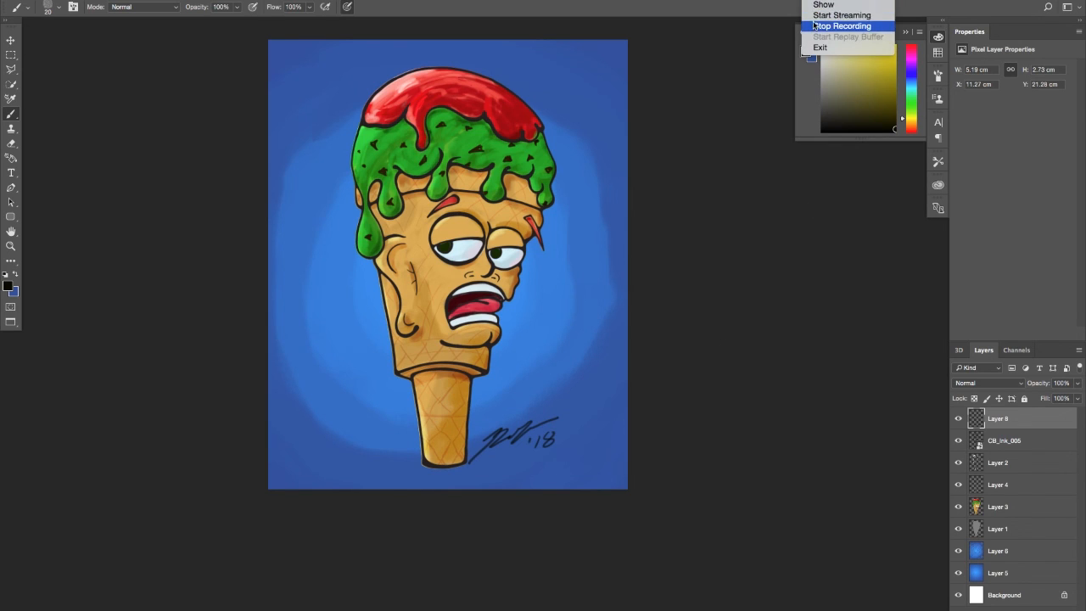